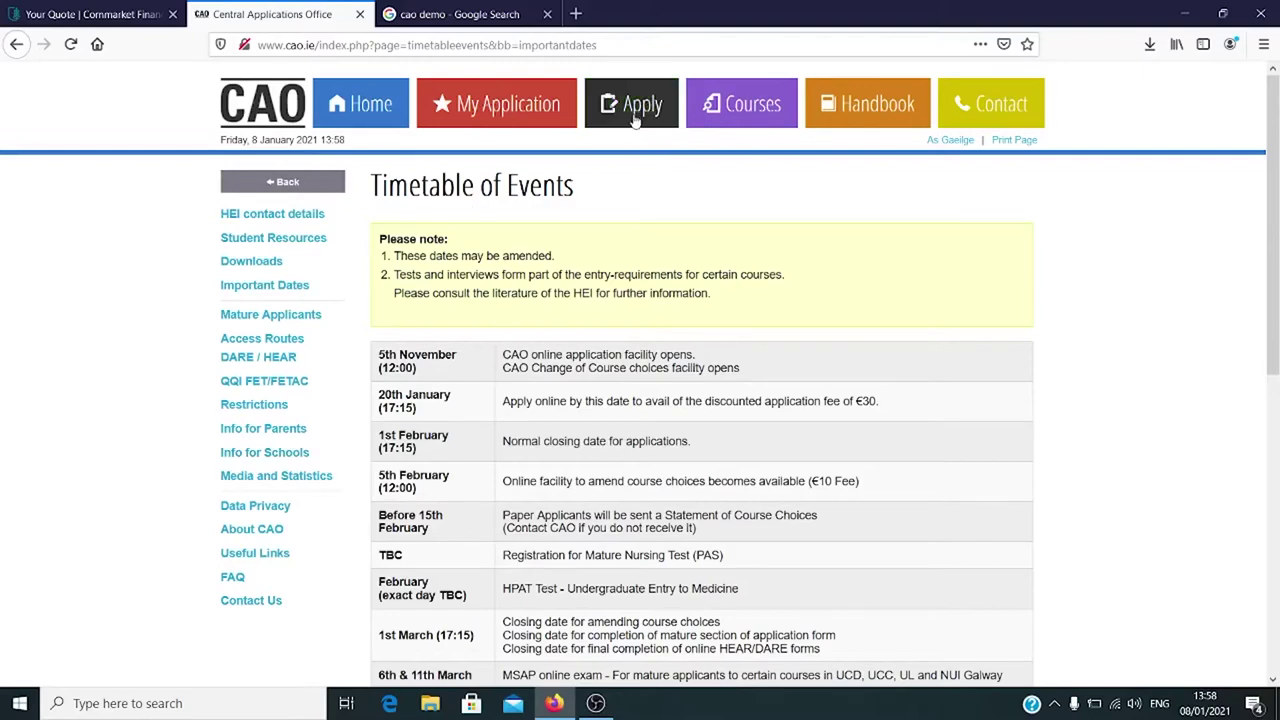
- Go to the 2021 CAO Application page from the Apply link in the top navigation
click(633, 117)
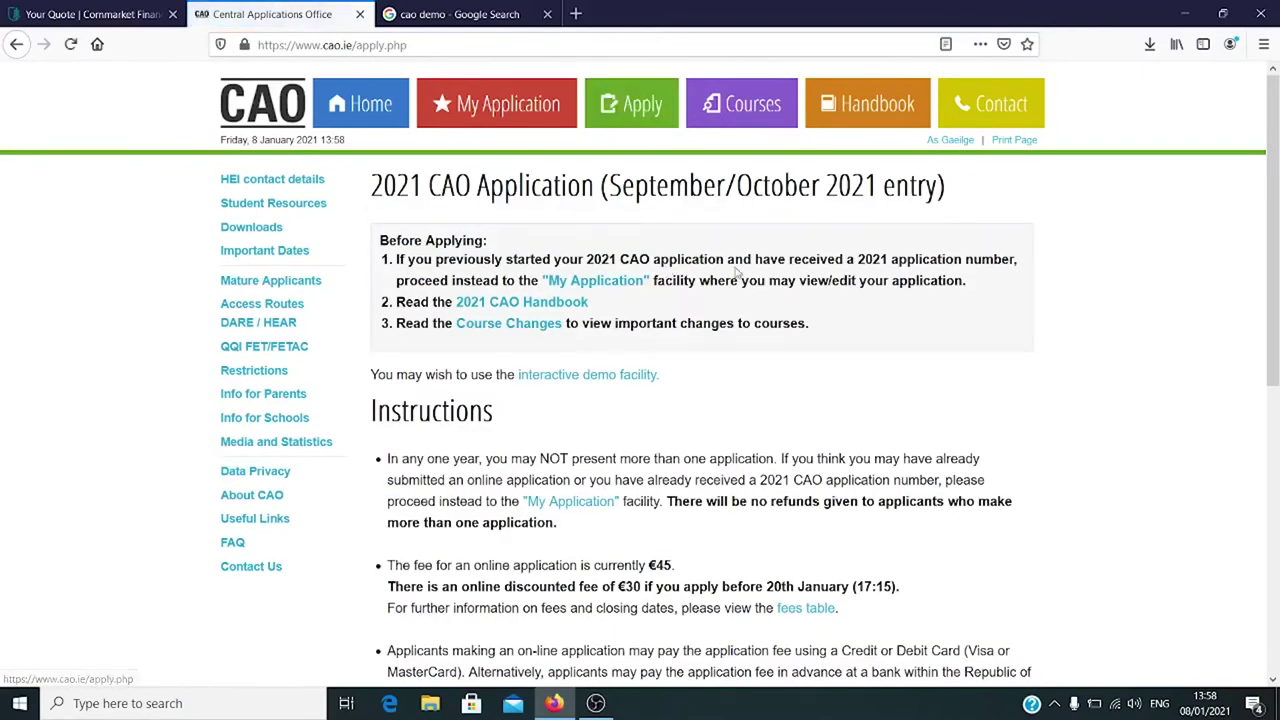
- Proceed with the 2021 application and open the CAO Demo Application from the 'cao demo' Google results
drag(1277, 195, 1276, 523)
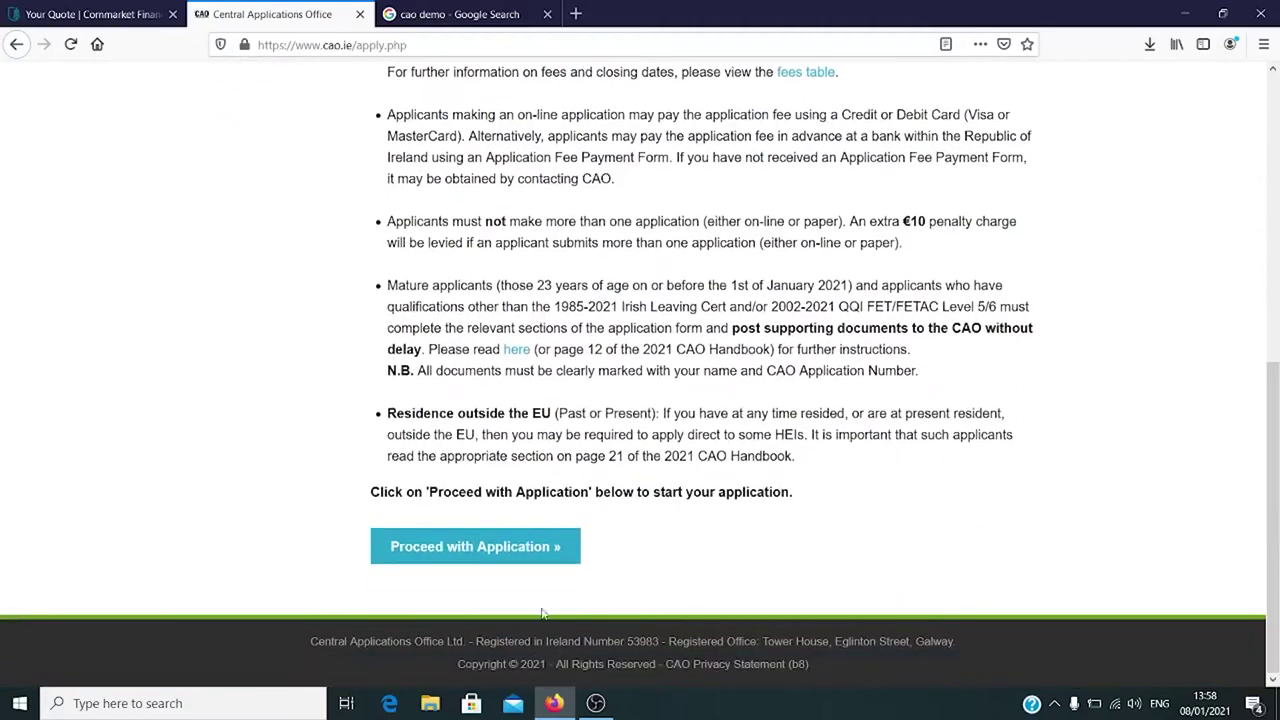
click(452, 540)
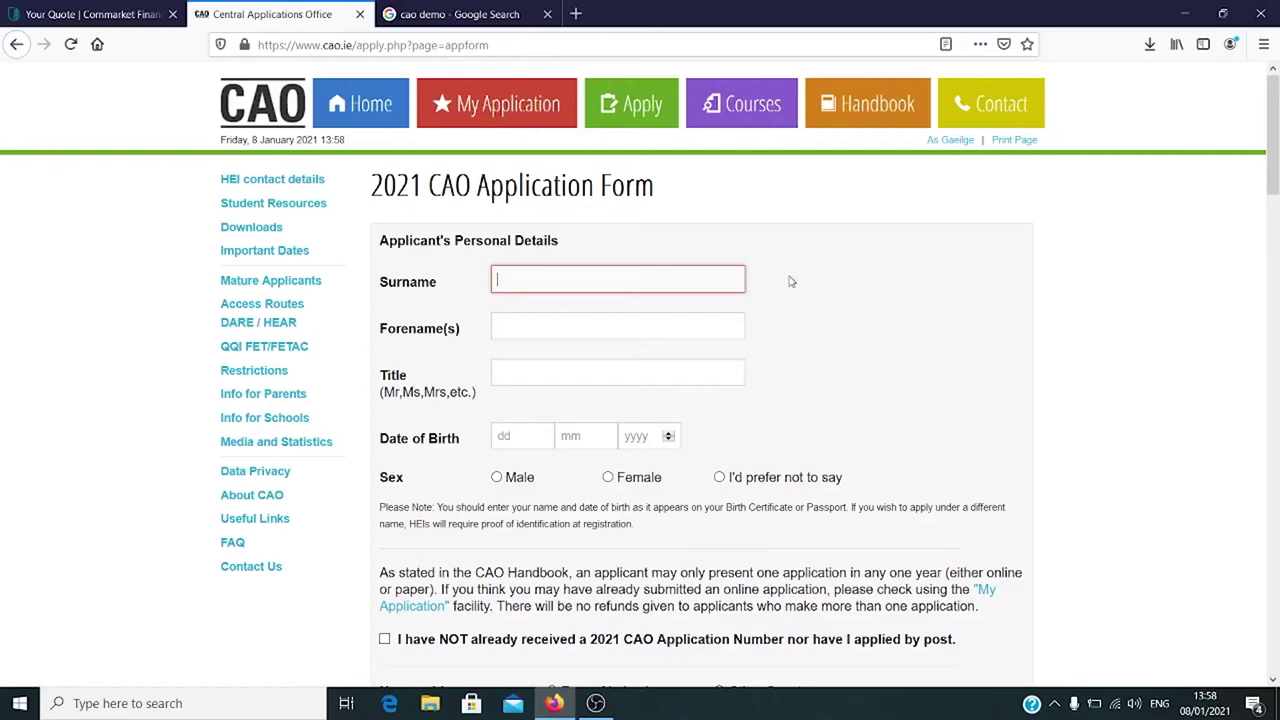
drag(1271, 150, 1252, 138)
click(491, 17)
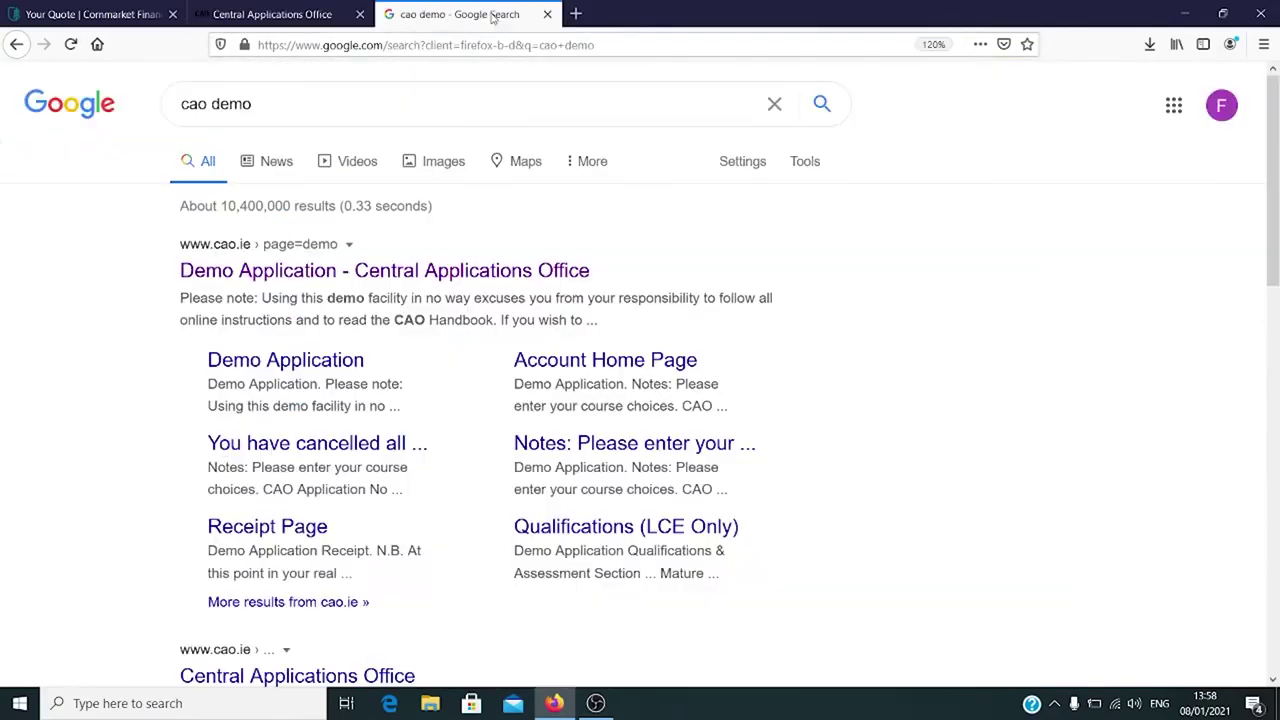
click(335, 279)
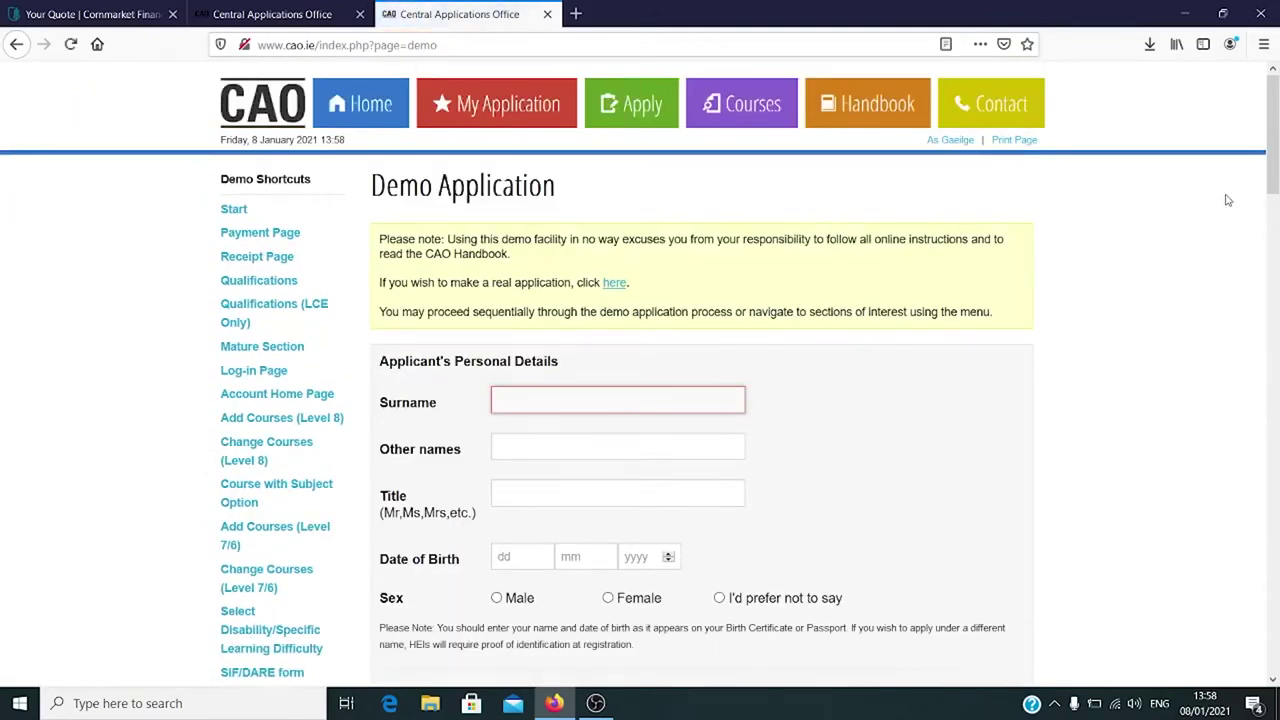
- Fill the applicant's surname and forename from autofill and set the title to Mr
drag(1274, 152, 1274, 198)
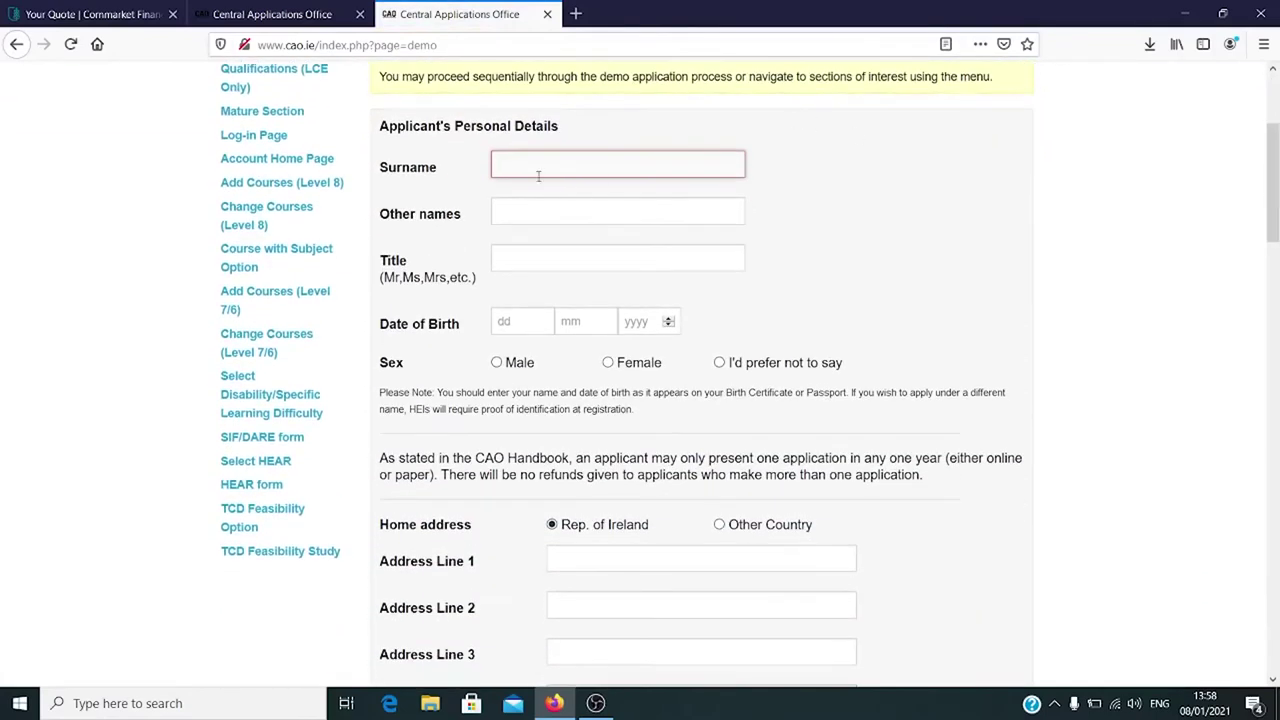
click(538, 170)
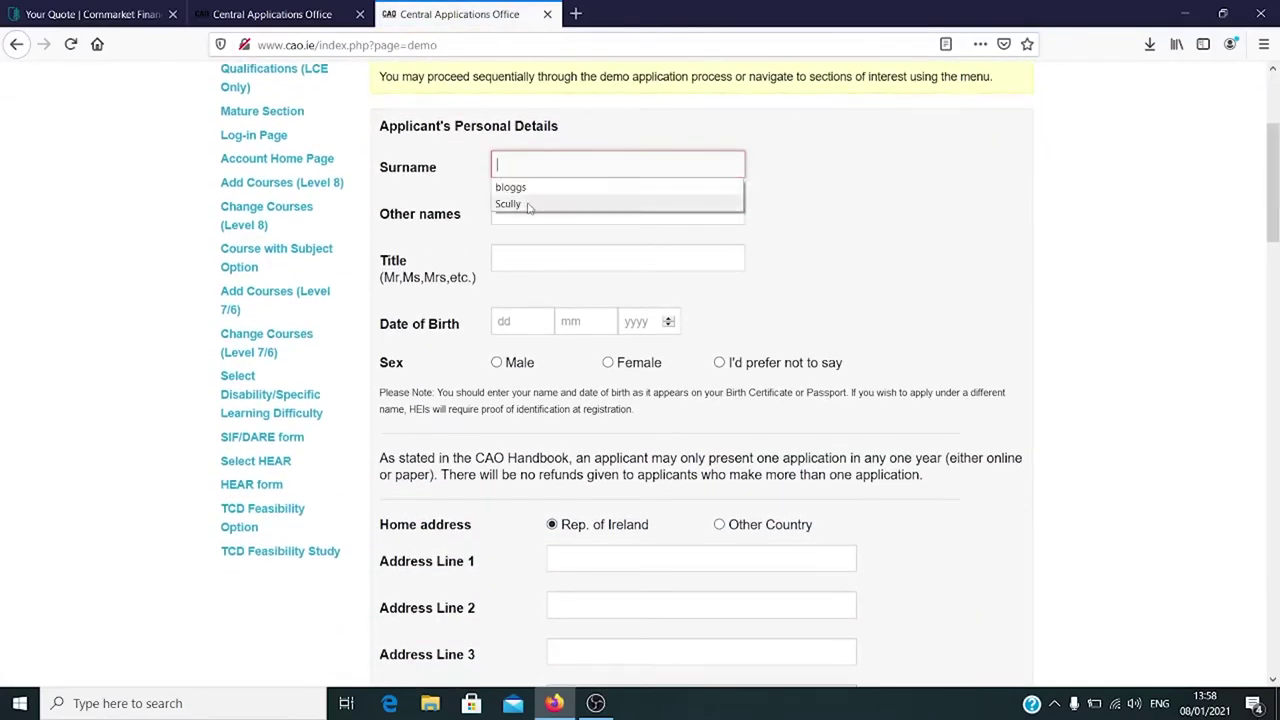
click(518, 205)
click(530, 212)
text(f)
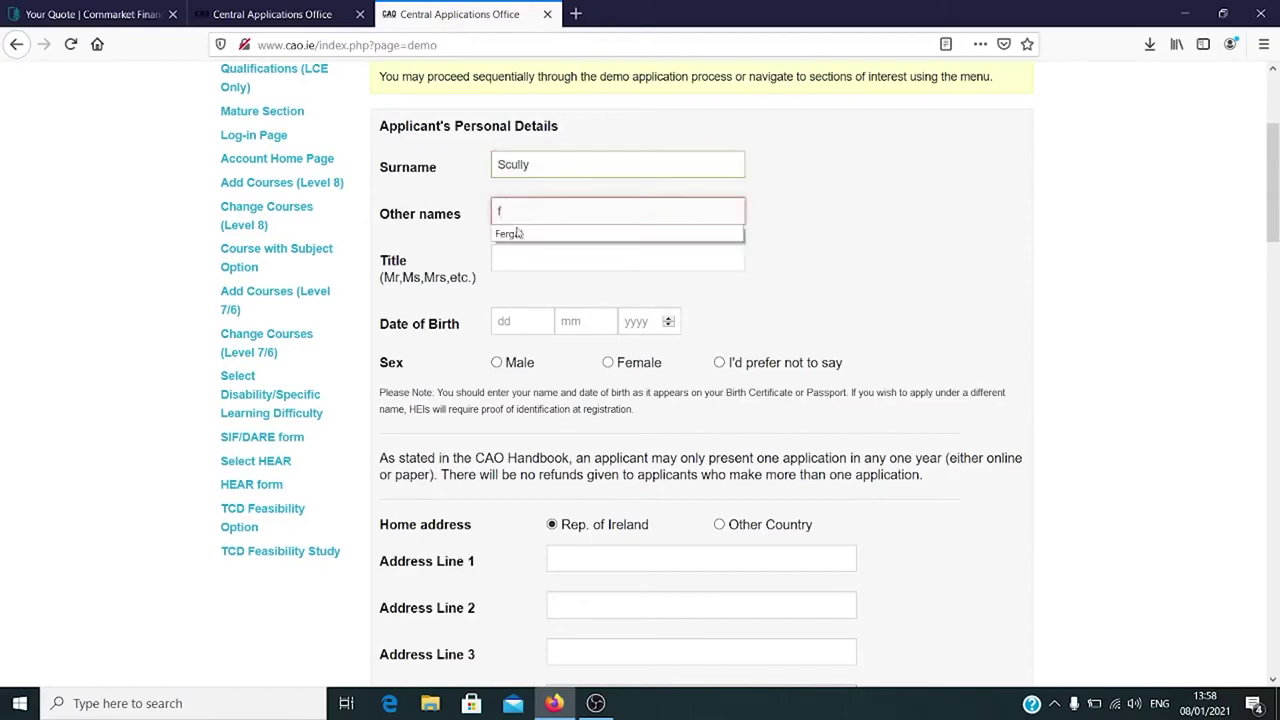
click(518, 234)
click(517, 259)
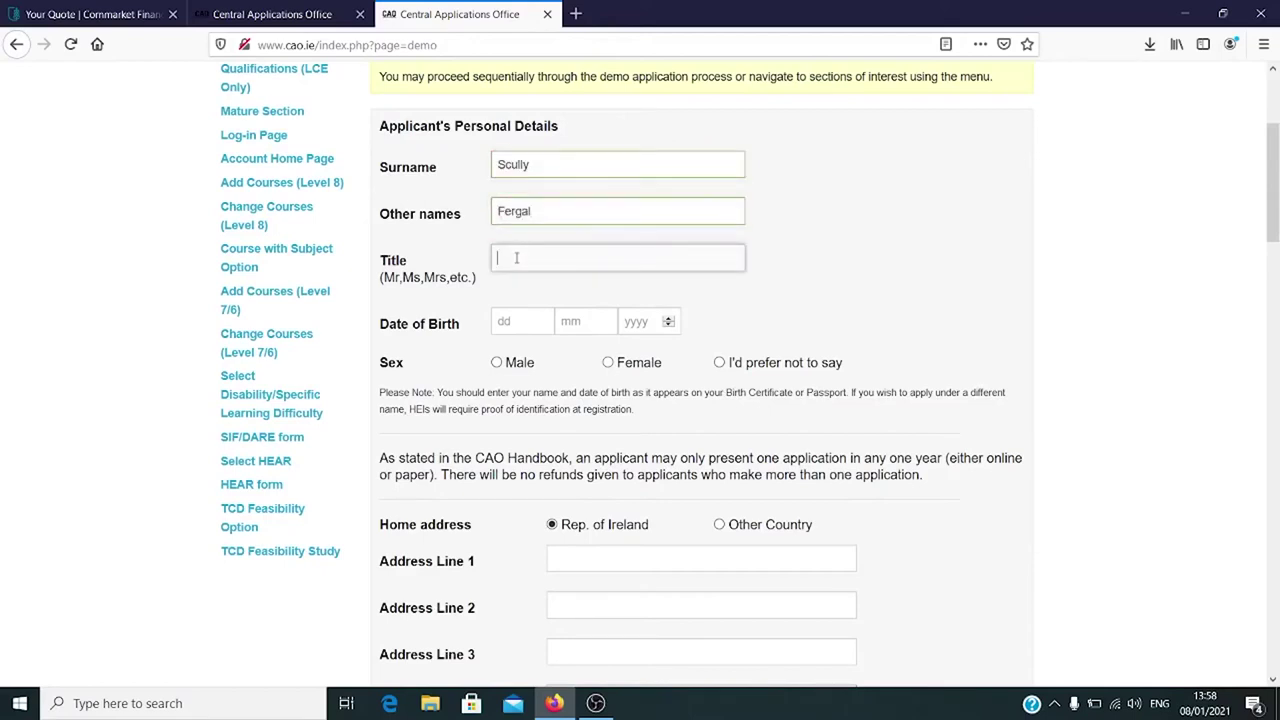
text(m)
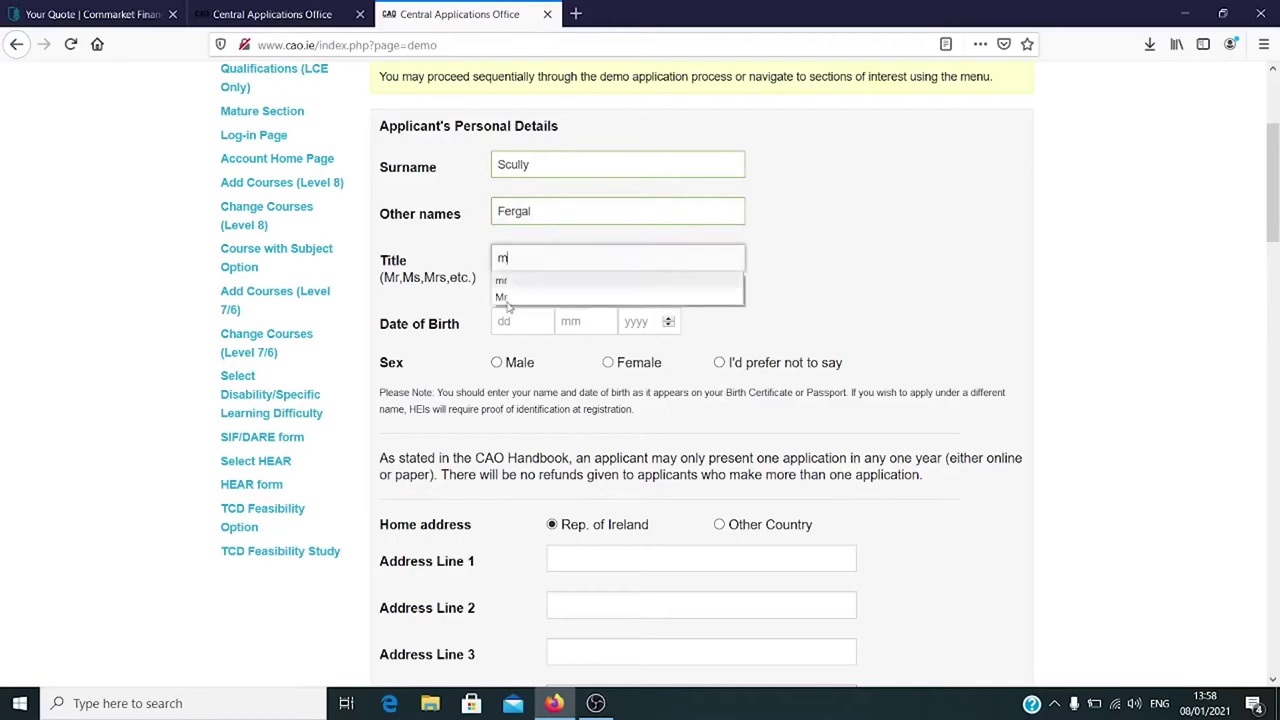
click(505, 300)
- Enter date of birth 10/10/1999 and set the sex to Male
click(517, 321)
text(10)
key(Tab)
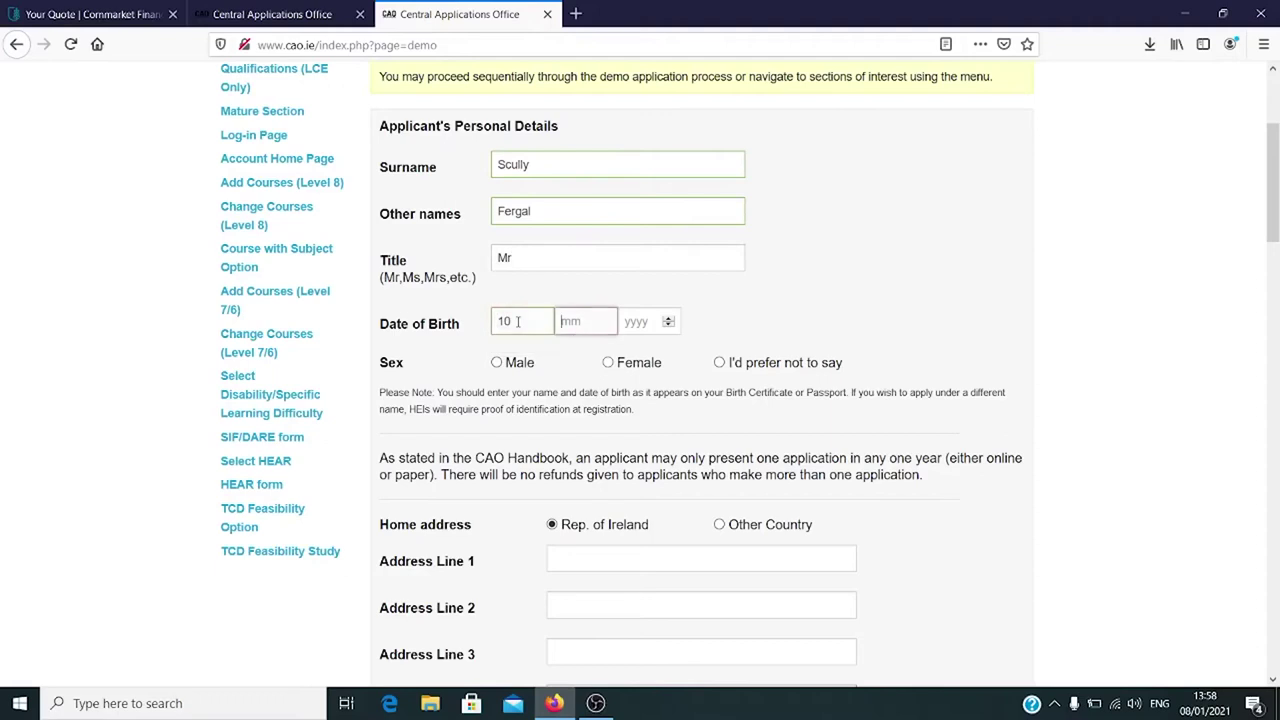
text(10)
key(Tab)
text(1)
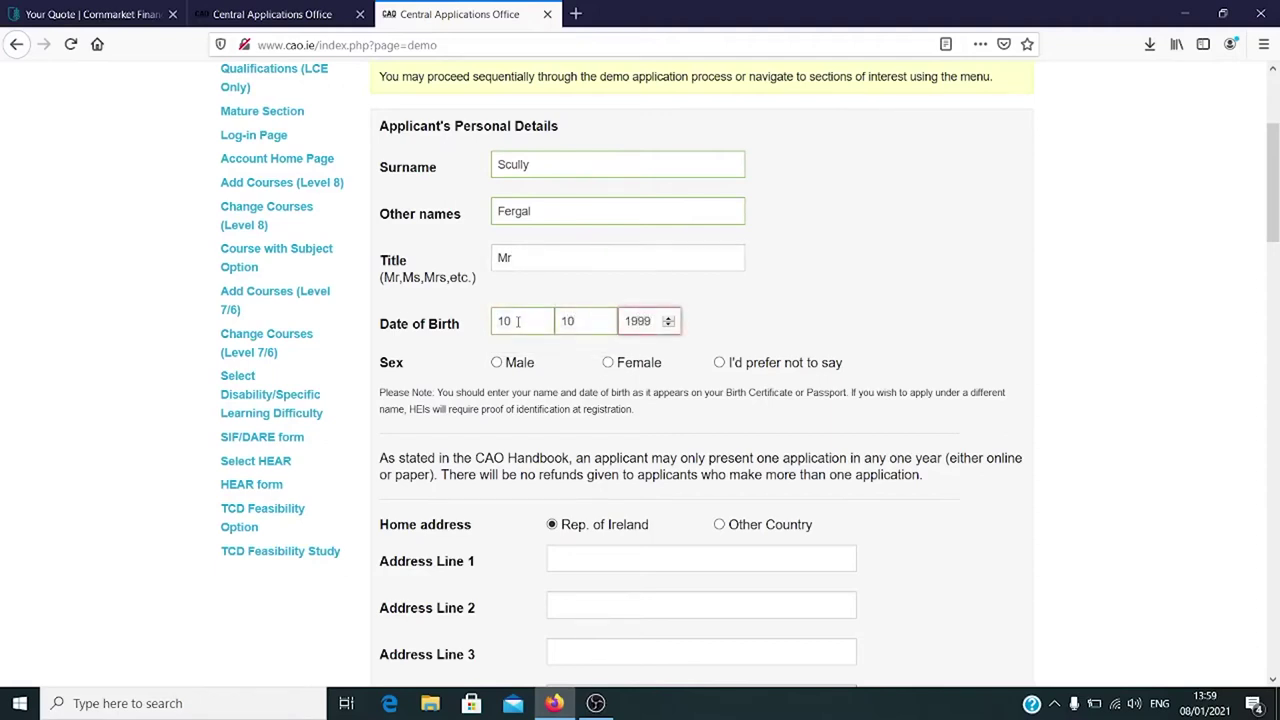
click(496, 363)
drag(1271, 186, 1270, 251)
- Fill address line 1 from the saved suggestion, pick the city district, and confirm the postal address
click(623, 270)
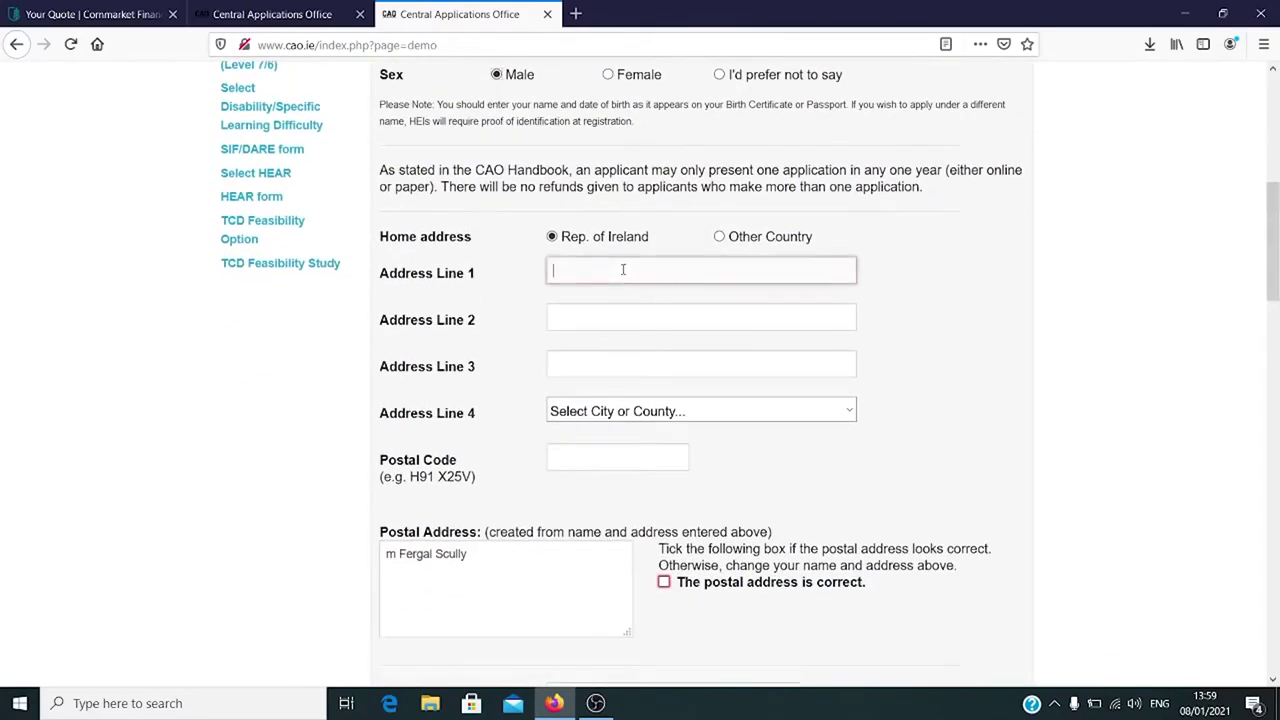
text(ra)
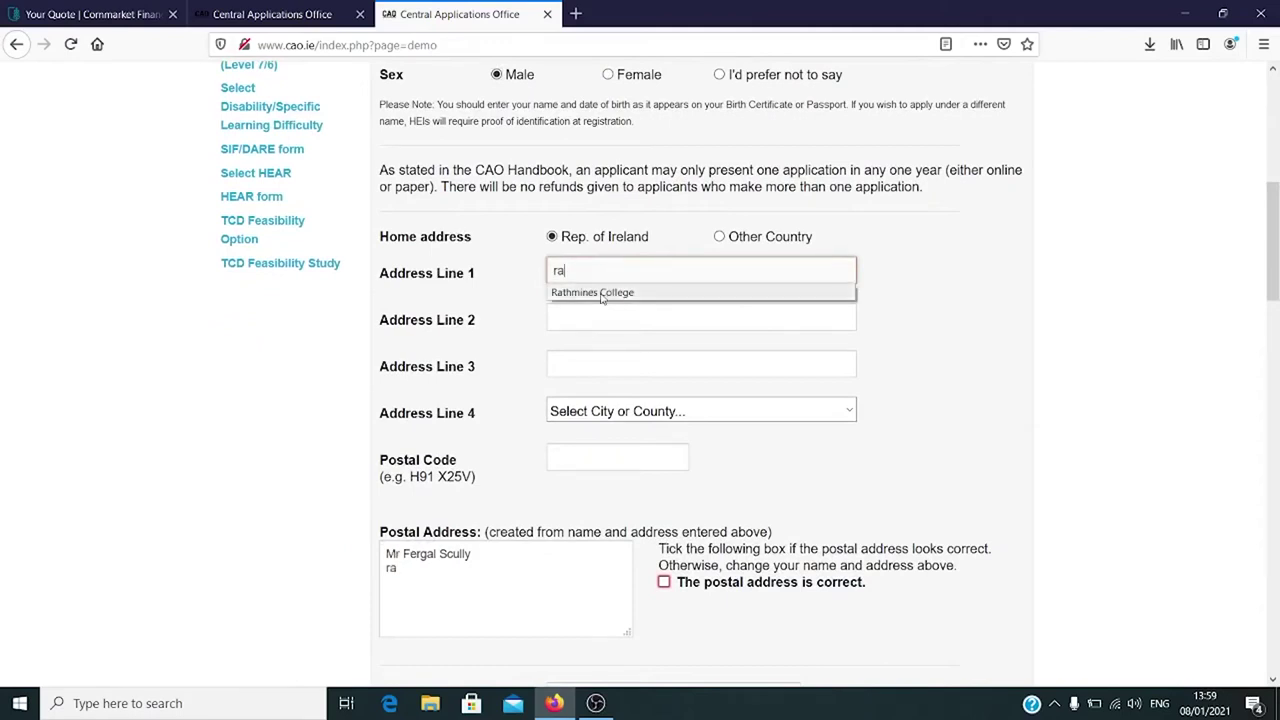
click(602, 293)
click(680, 411)
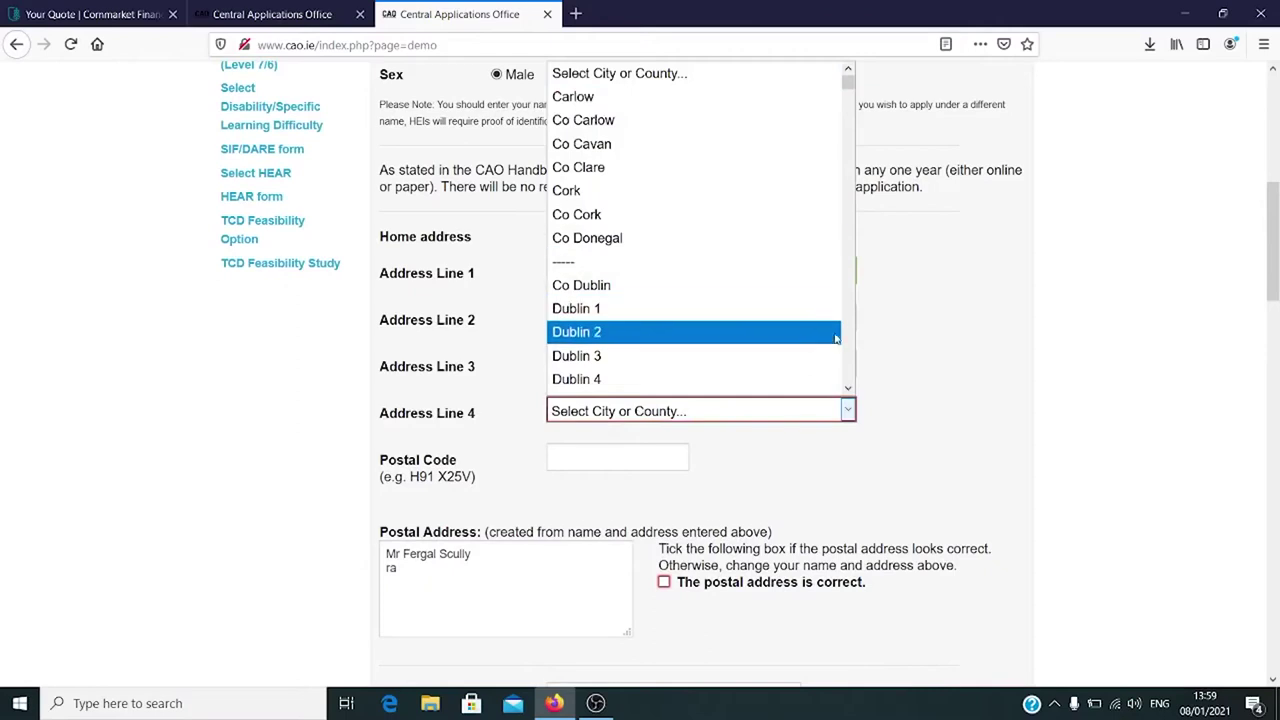
scroll(845, 350, down, 4)
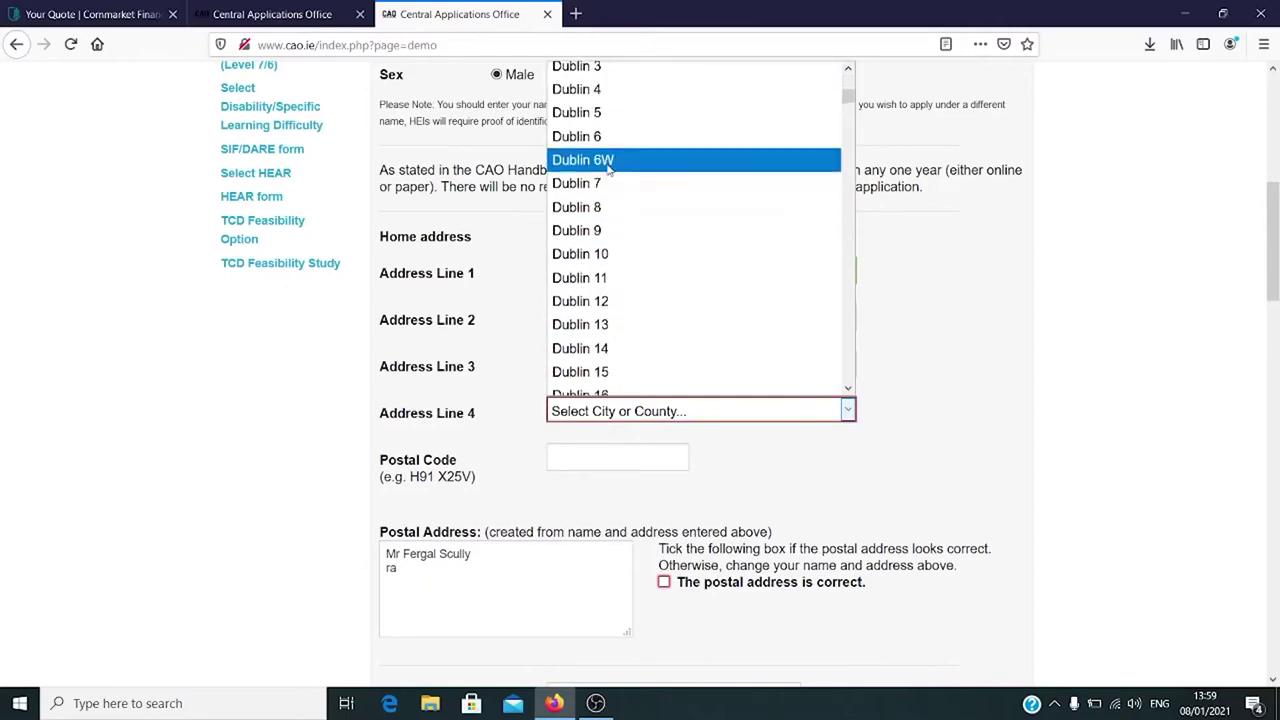
click(591, 140)
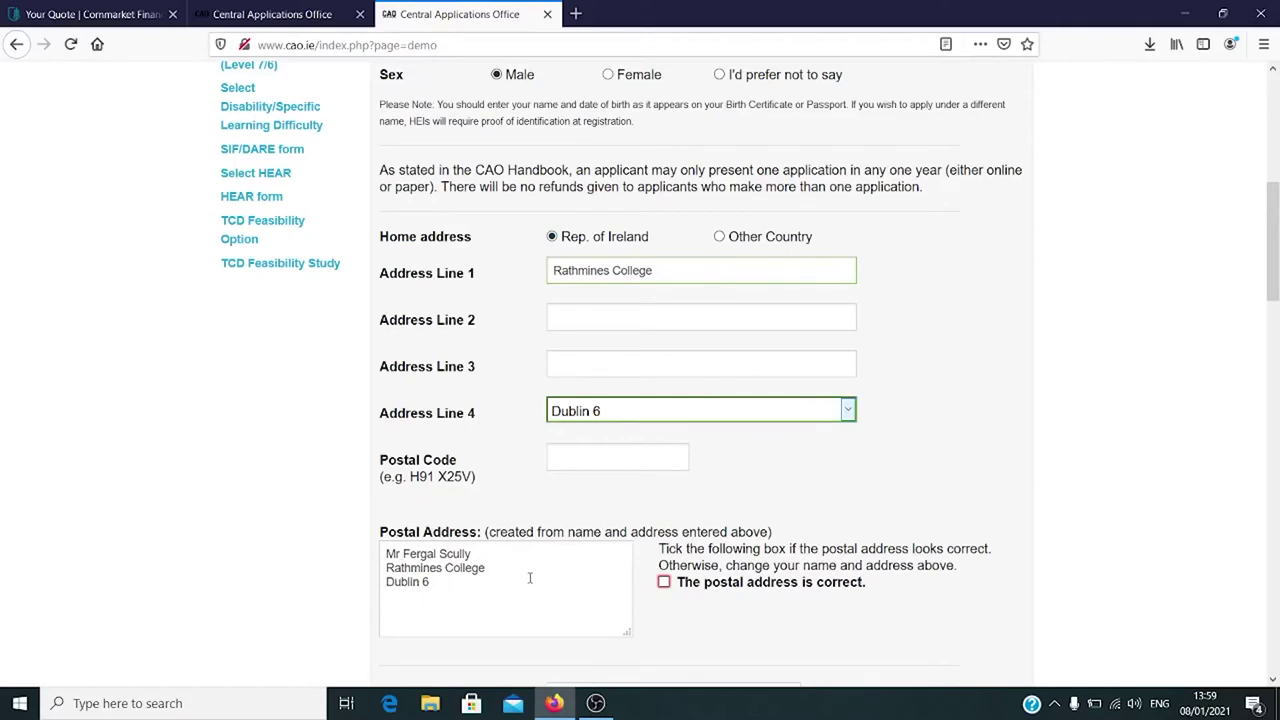
click(664, 582)
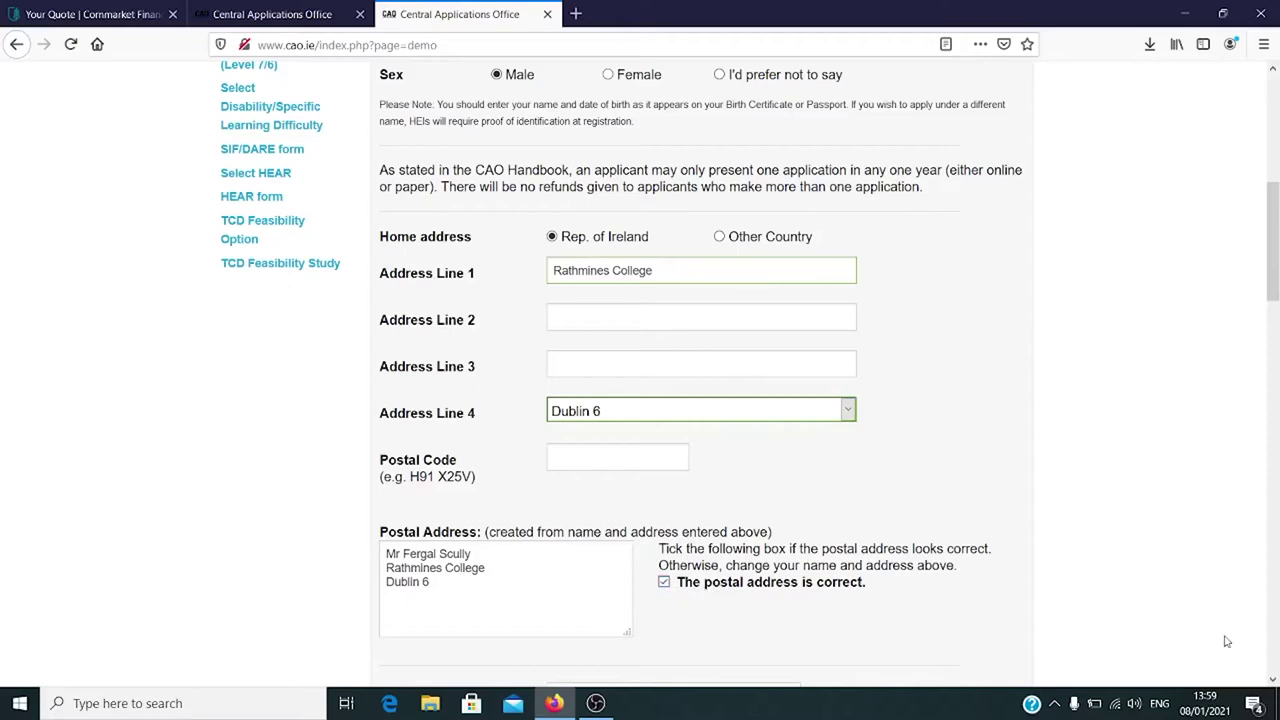
scroll(1272, 680, down, 8)
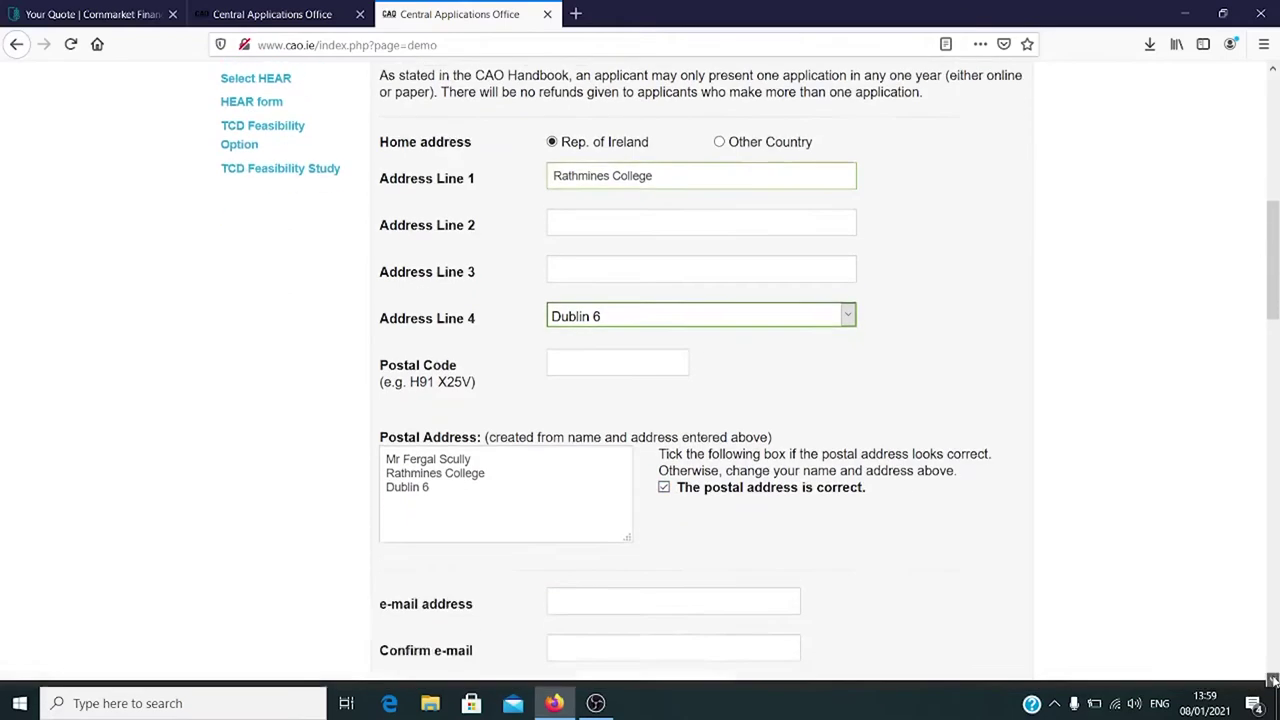
- Fill in the applicant's e-mail address and its confirmation from saved entries
click(698, 270)
text(F)
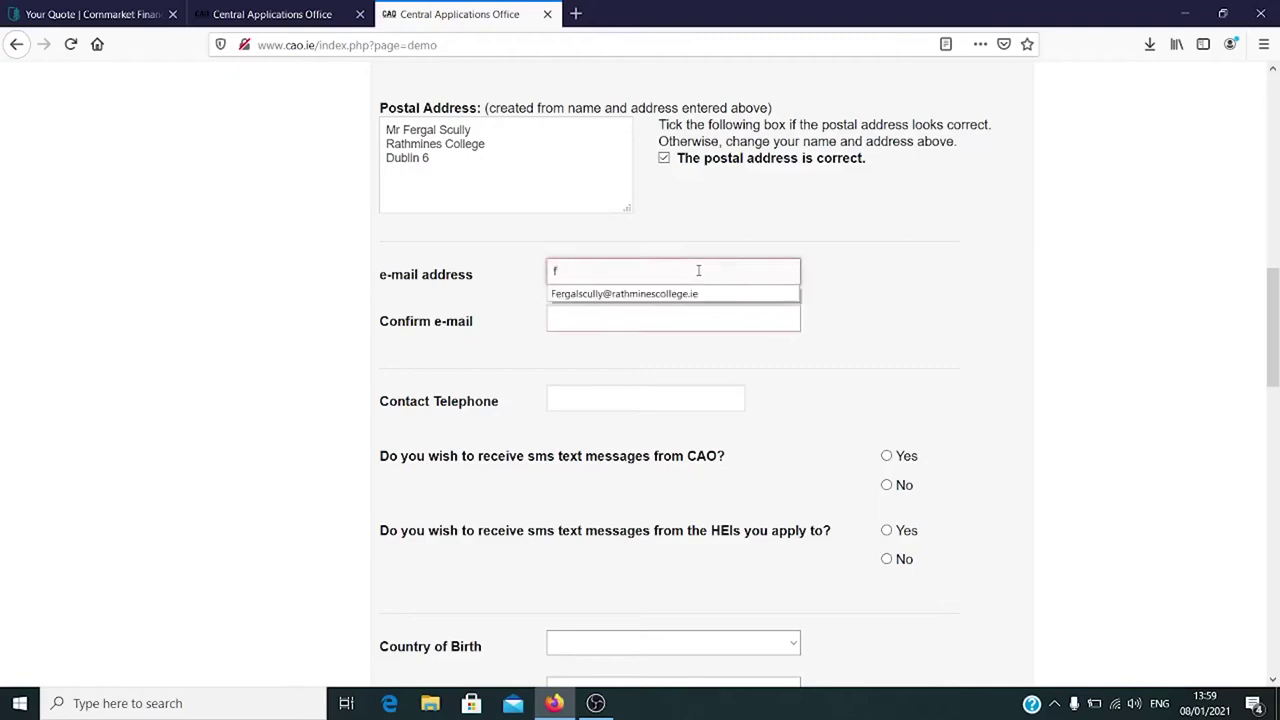
click(673, 294)
click(600, 316)
text(f)
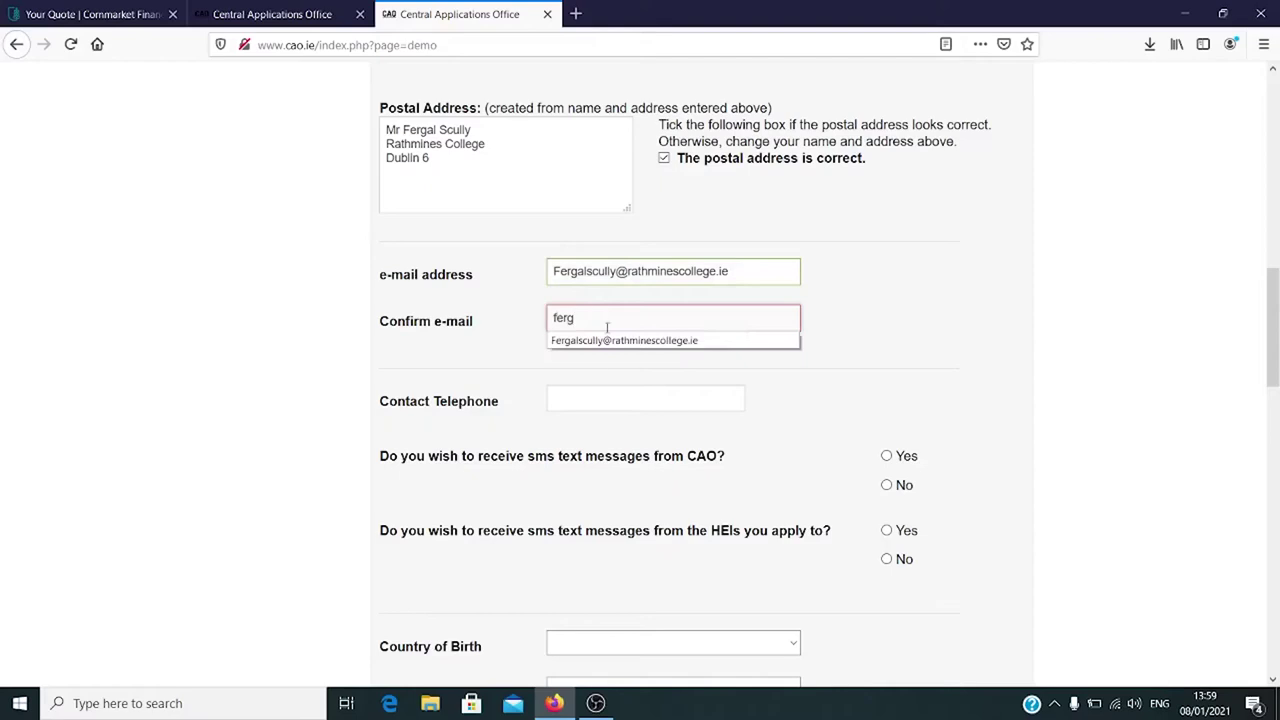
text(erg)
click(630, 341)
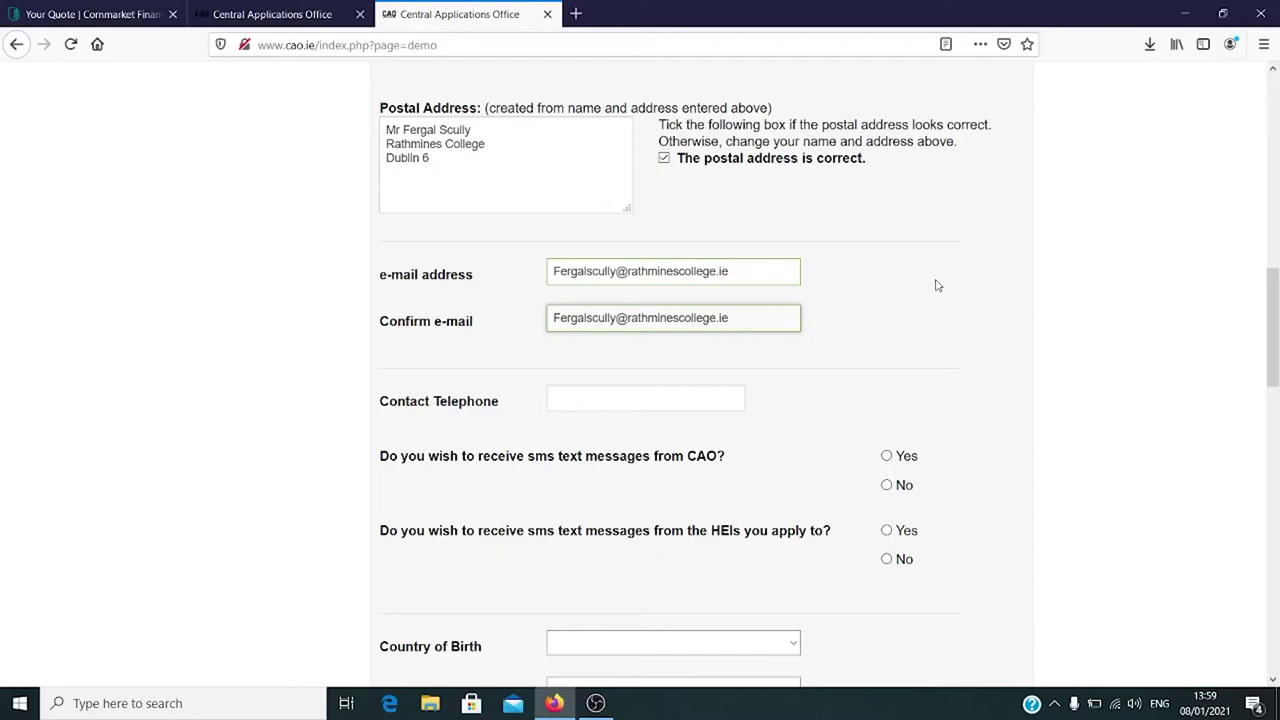
- Enter the contact telephone number and opt in to SMS messages from CAO and the HEIs
click(648, 400)
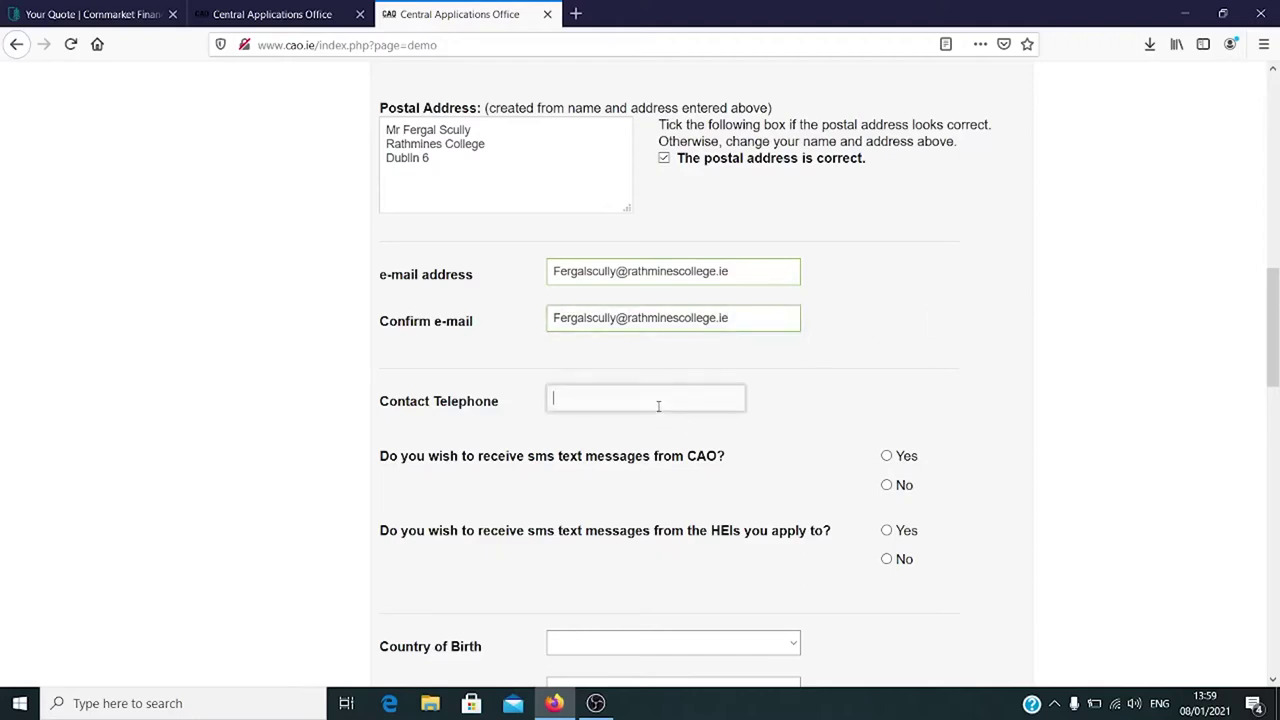
text(0)
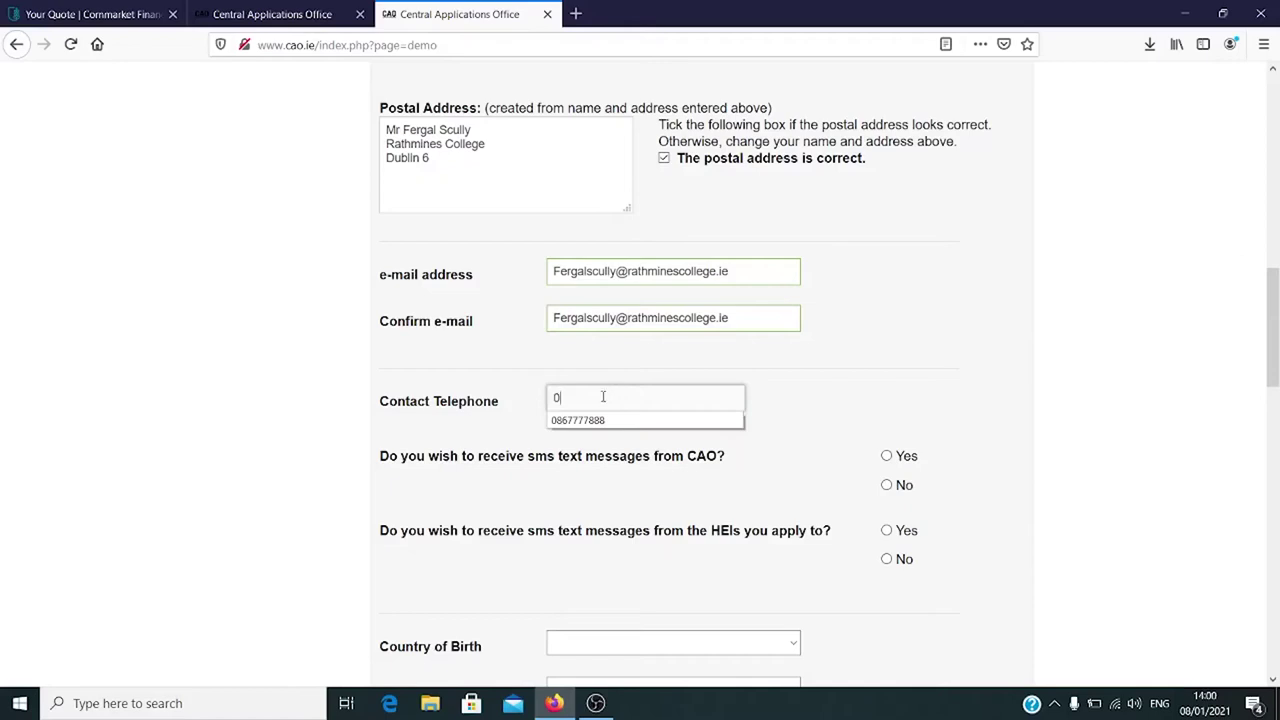
click(587, 424)
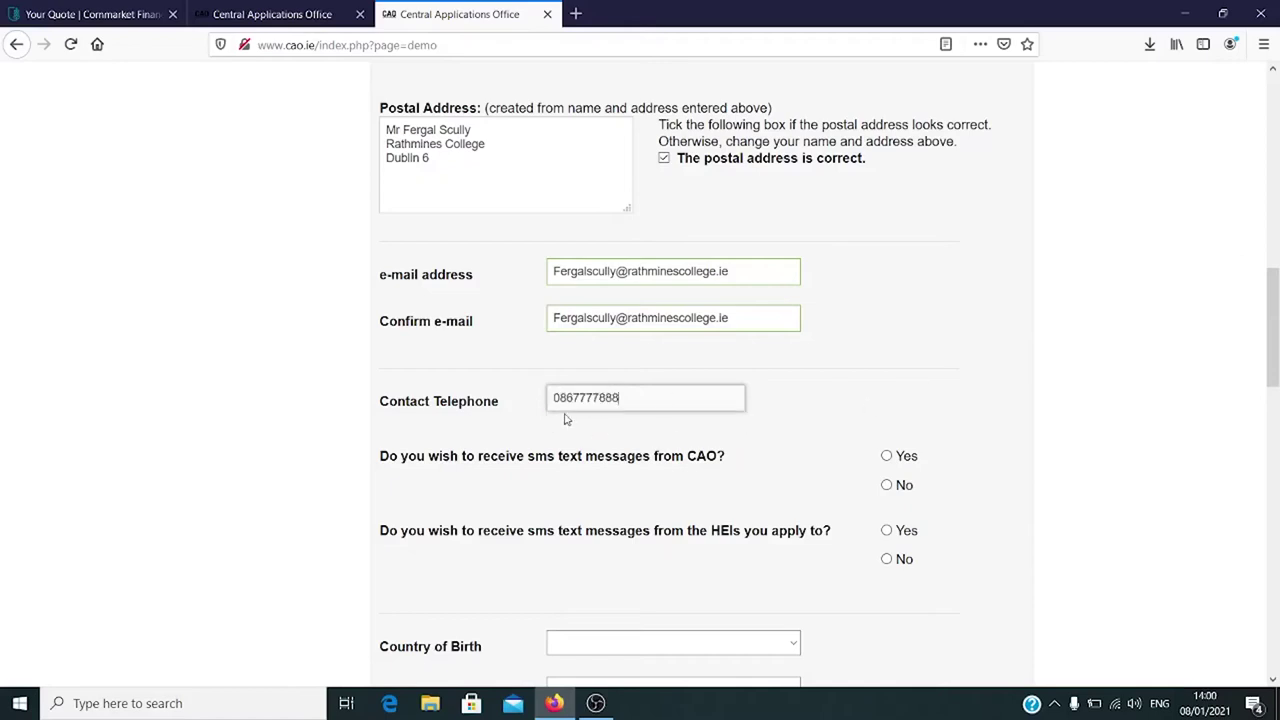
click(886, 456)
click(887, 531)
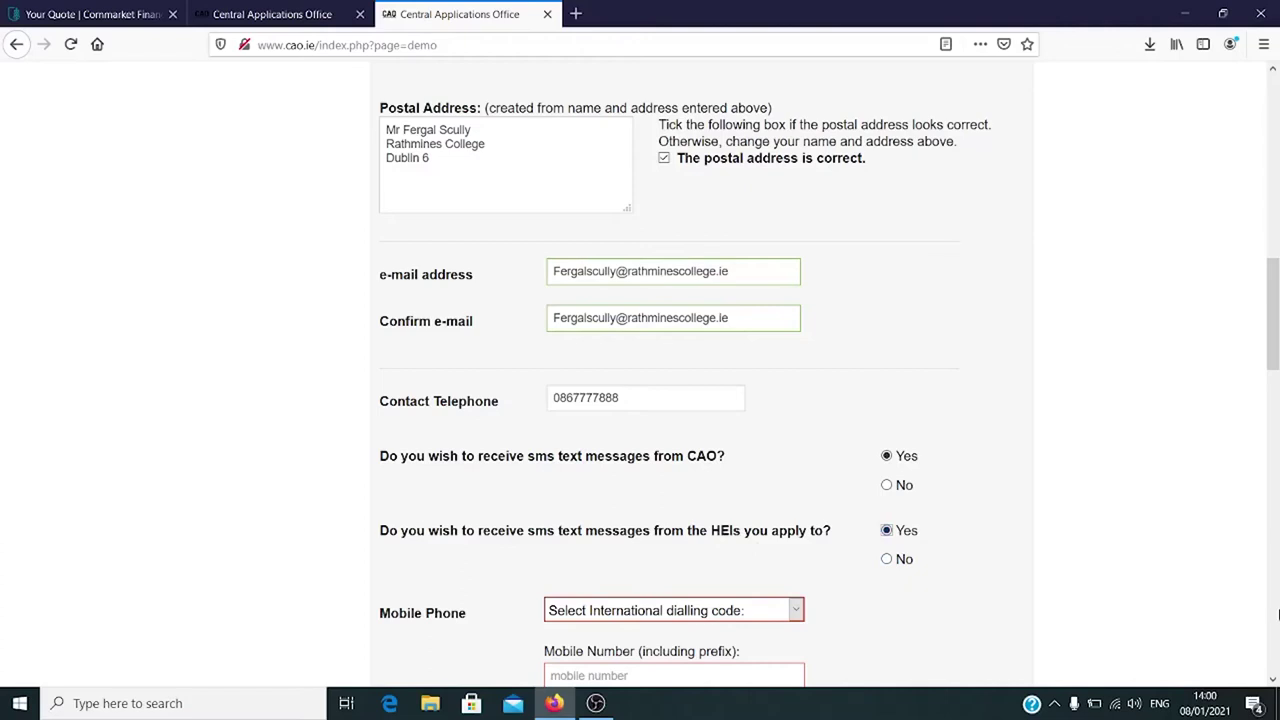
- Choose the Ireland [353] dialling code and fill the mobile number and its confirmation
scroll(890, 484, down, 3)
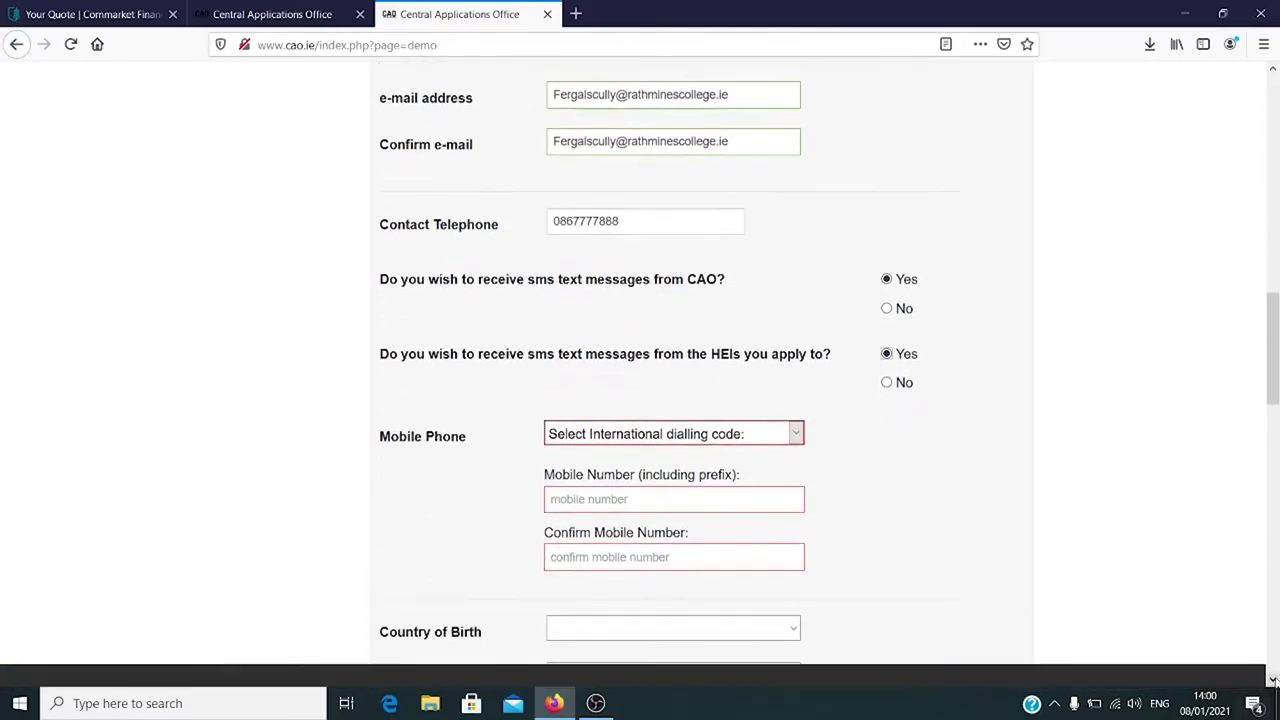
click(796, 432)
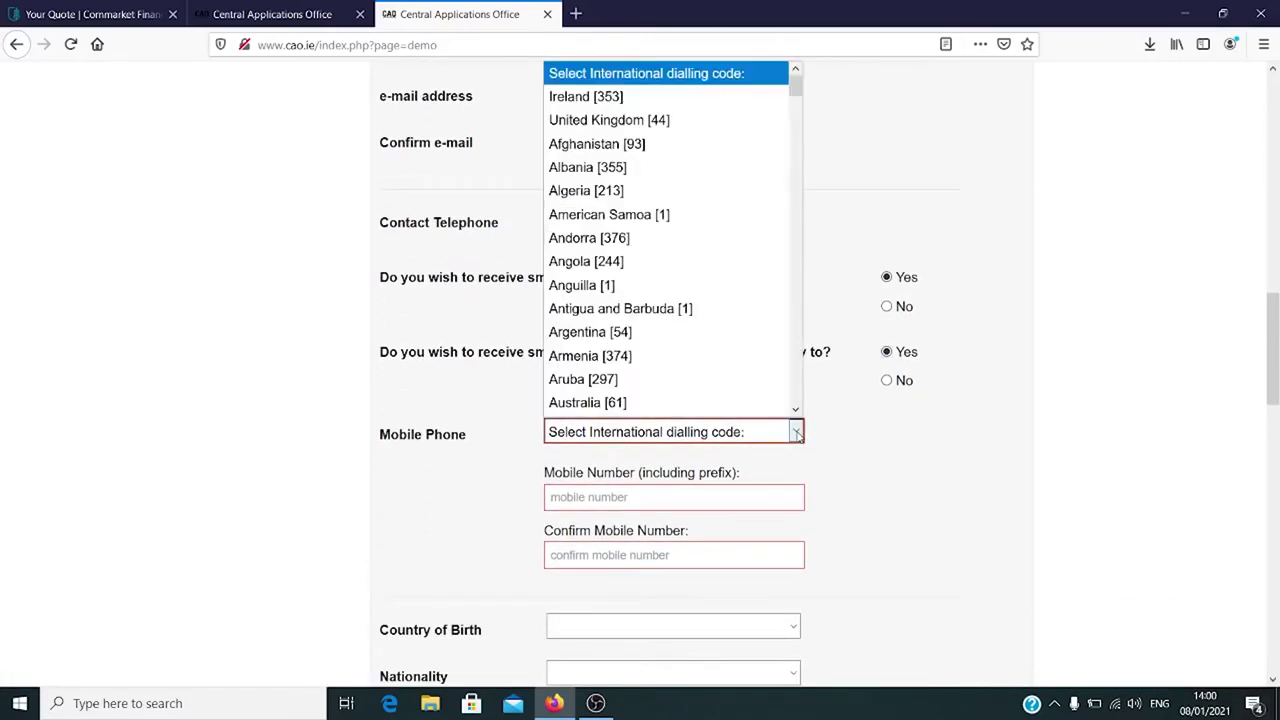
click(597, 100)
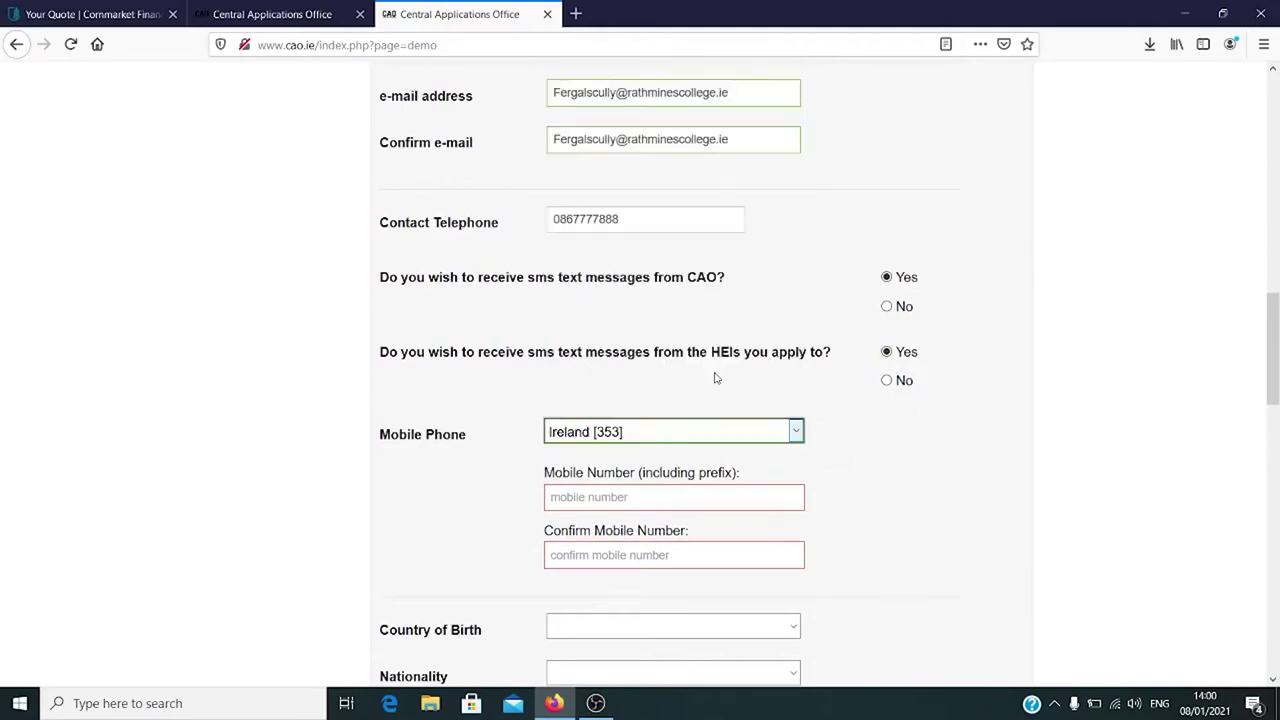
click(575, 498)
text(0)
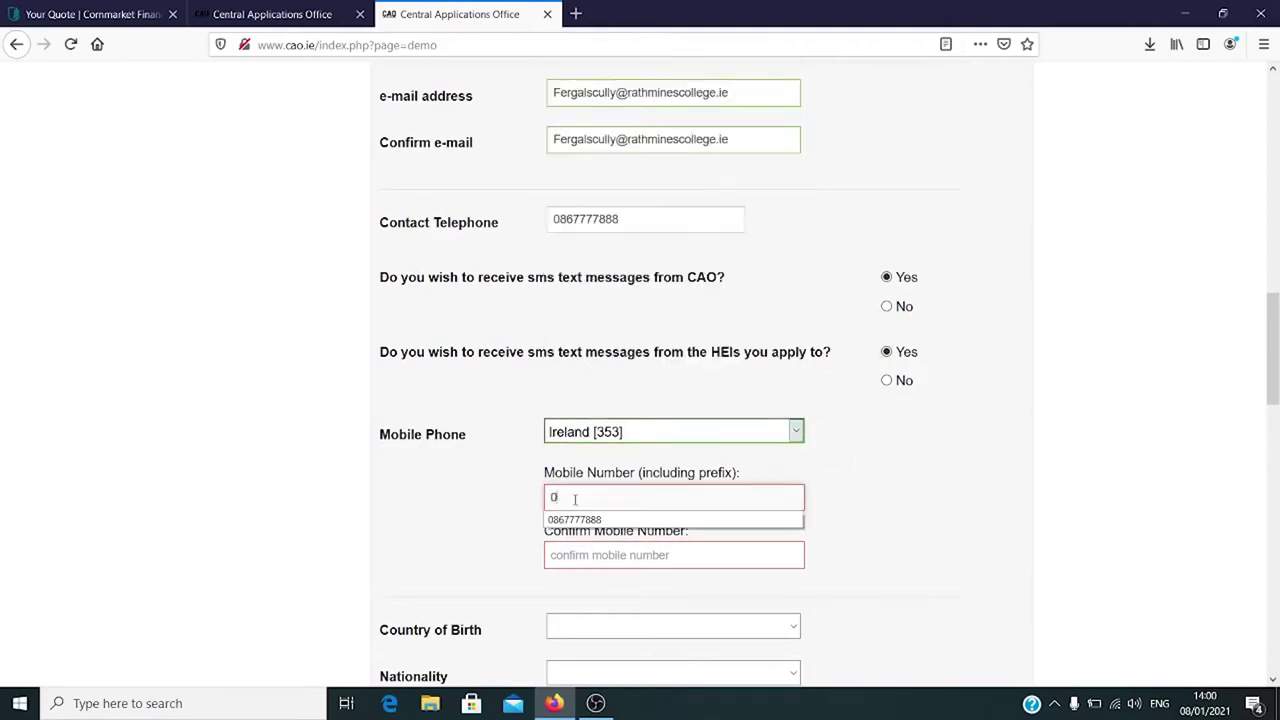
click(578, 521)
click(596, 557)
text(0)
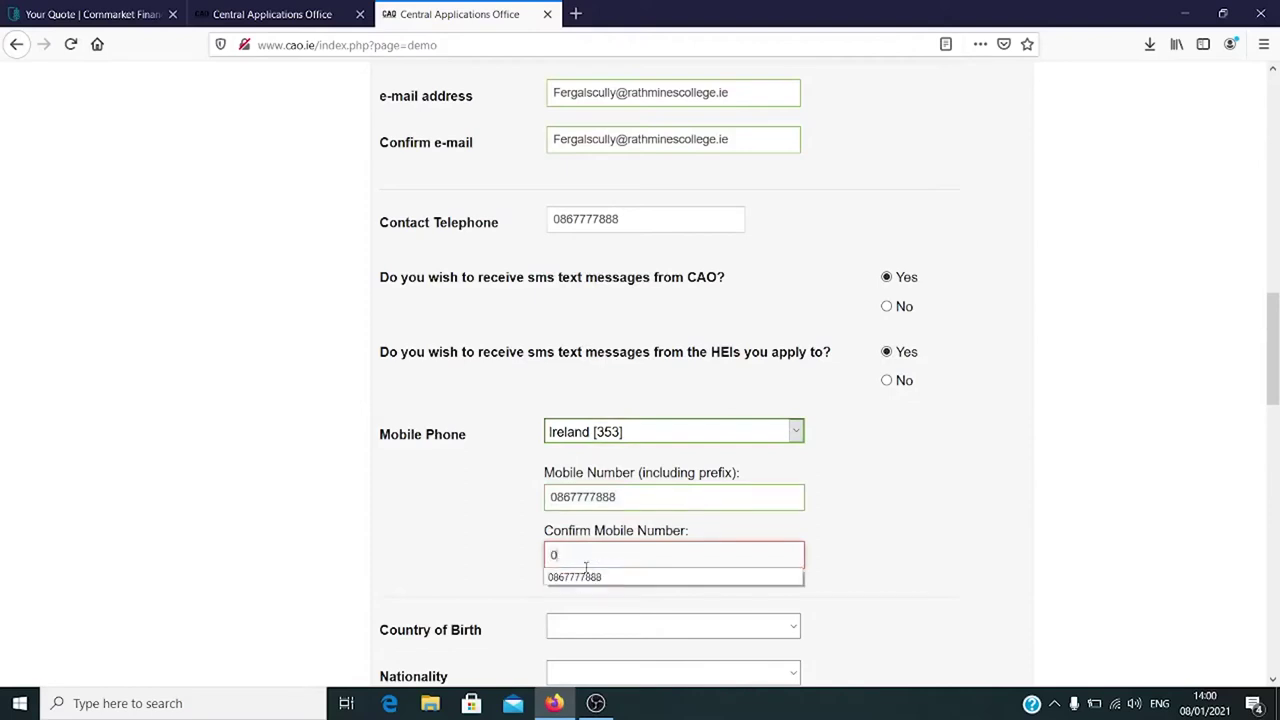
click(573, 578)
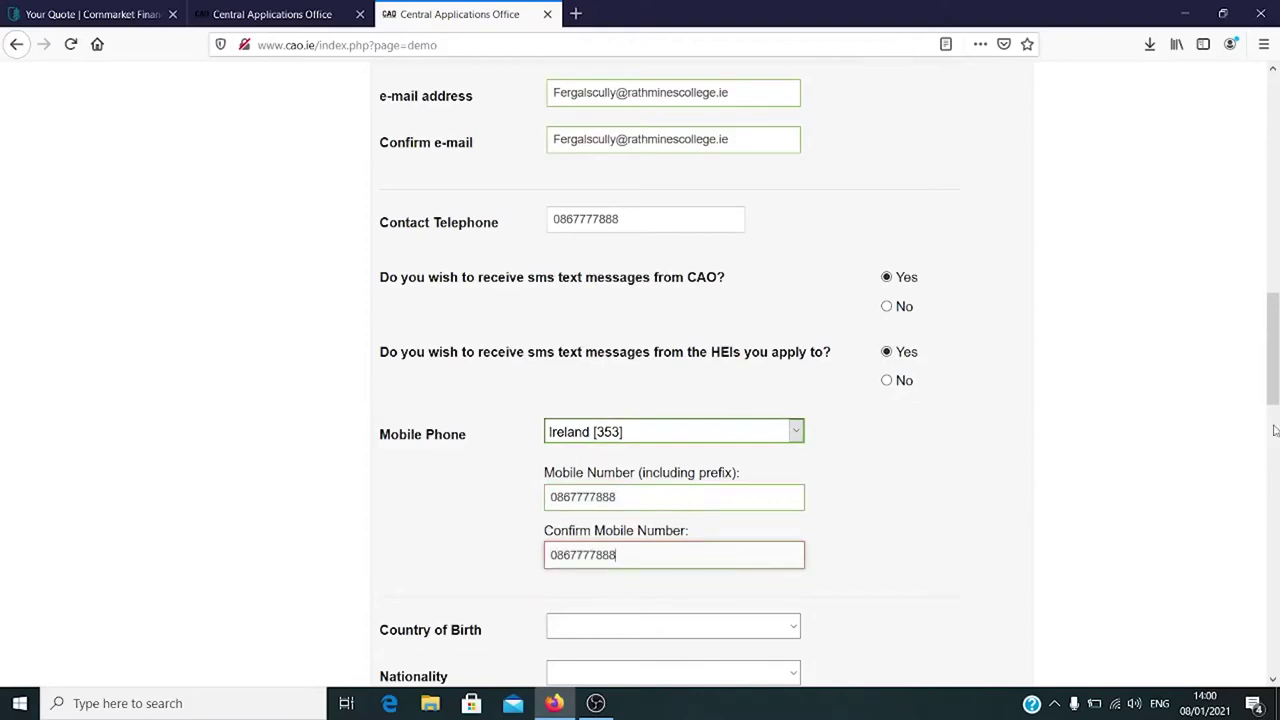
- Choose Ireland in both the Country of Birth and Nationality dropdowns
scroll(1277, 352, down, 3)
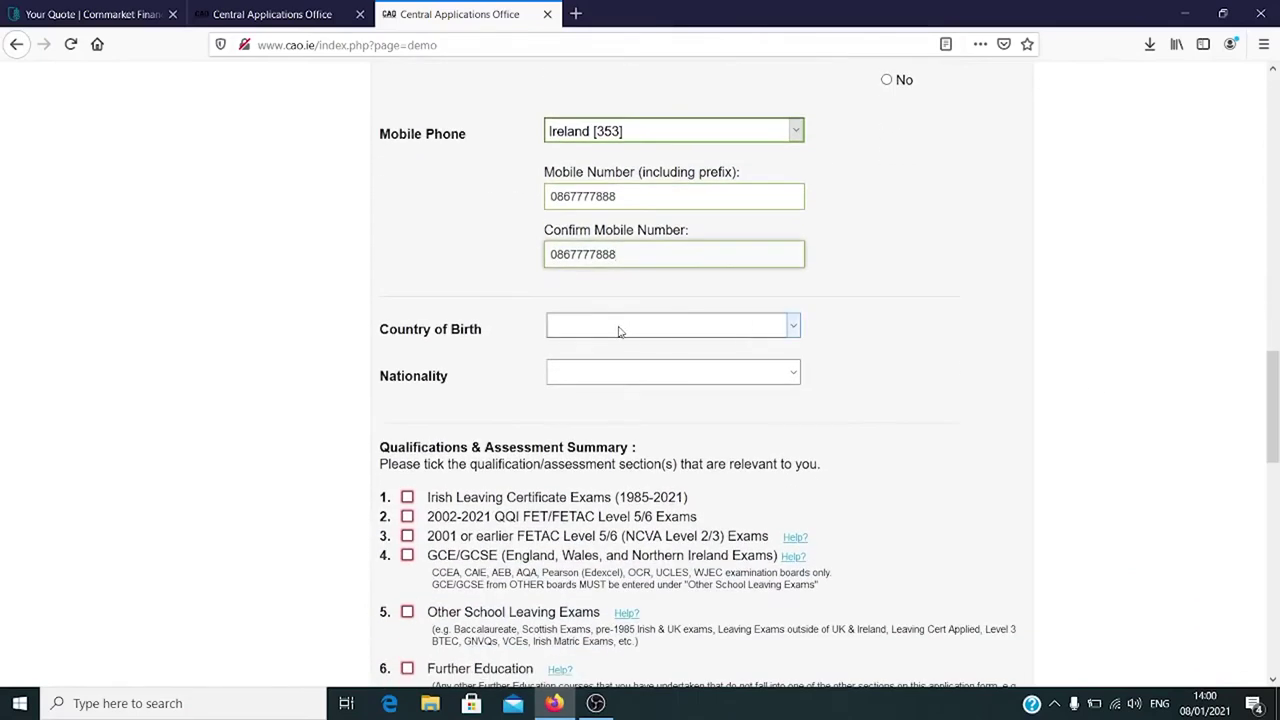
click(618, 331)
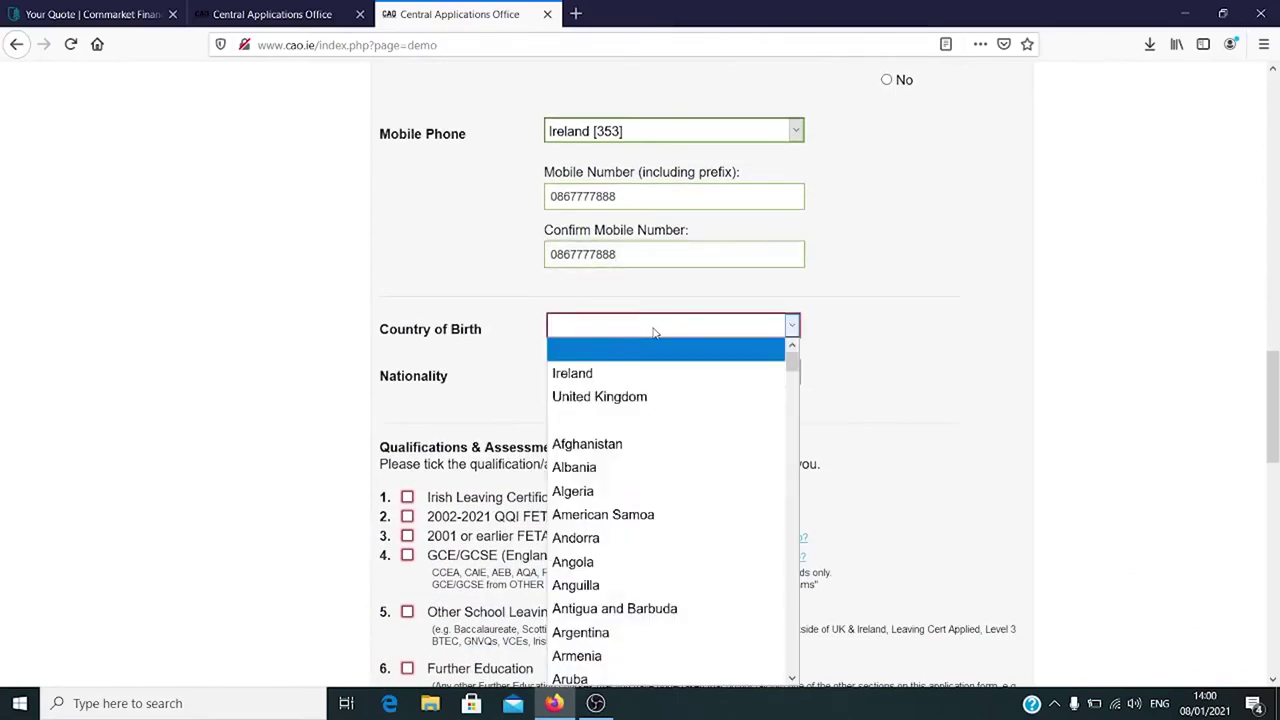
click(586, 374)
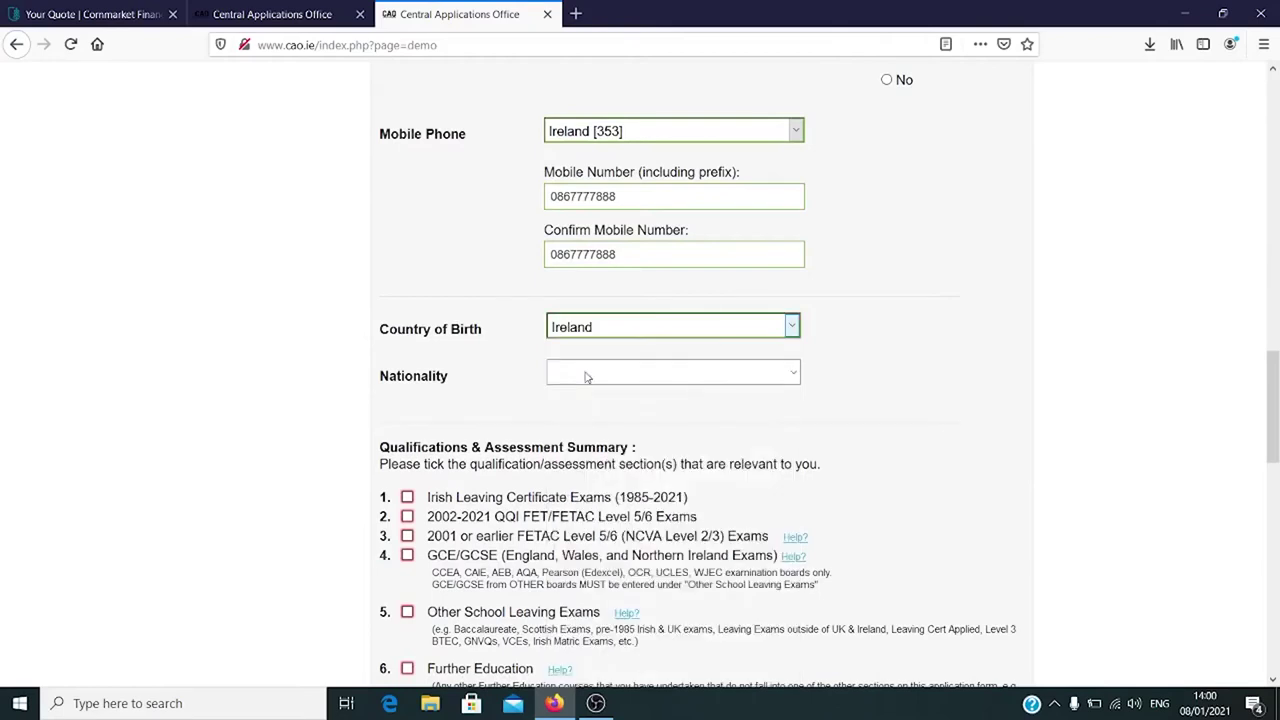
click(640, 377)
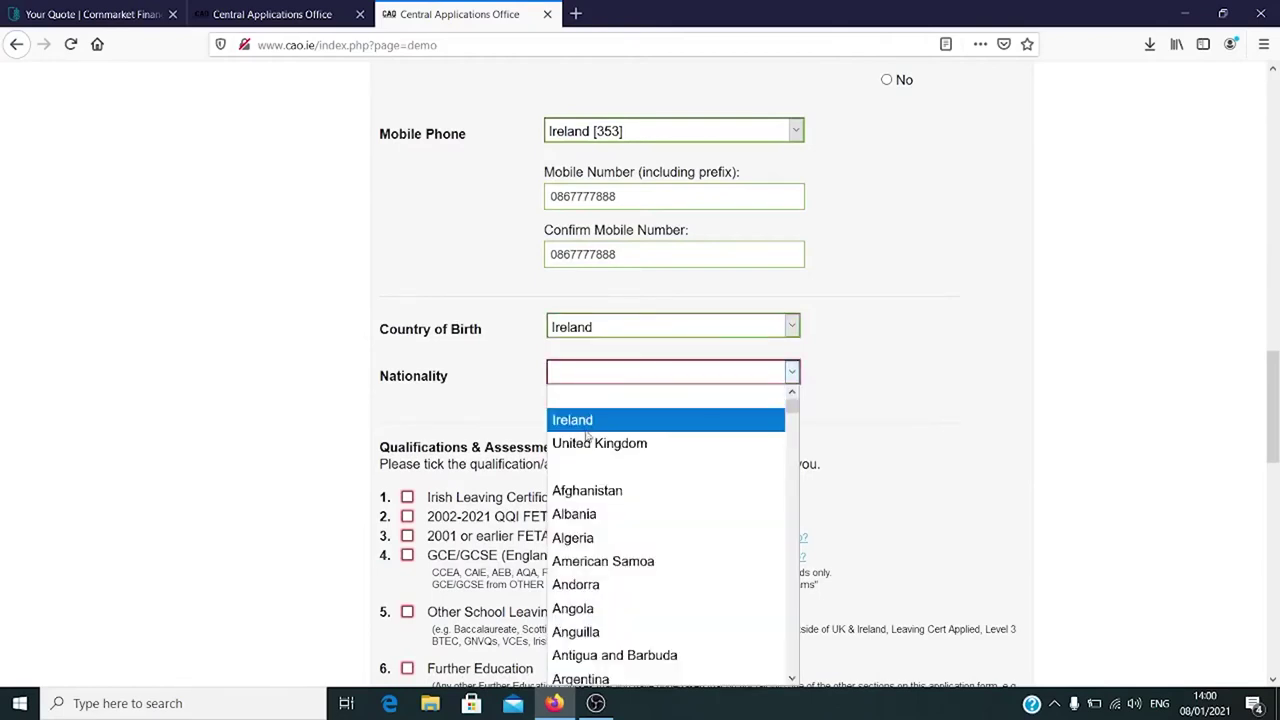
click(582, 421)
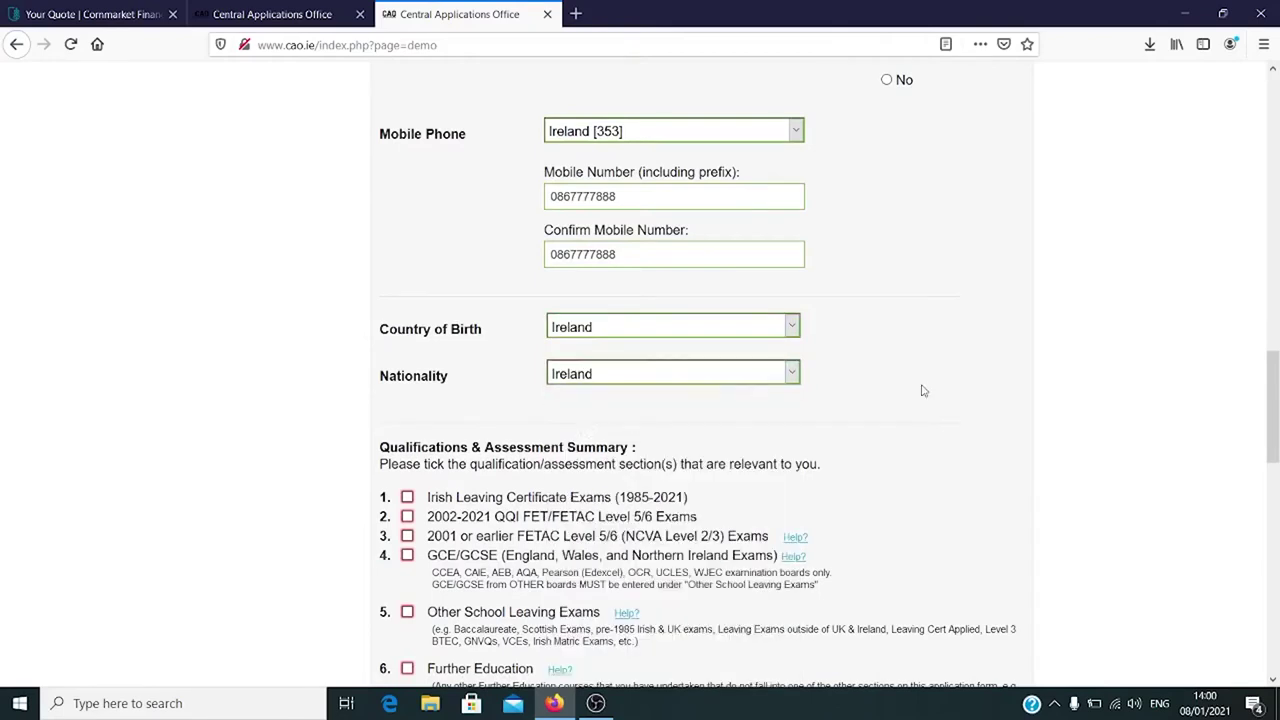
- Scroll down to the Qualifications & Assessment Summary and briefly highlight its heading
scroll(1273, 420, down, 2)
scroll(1273, 420, down, 1)
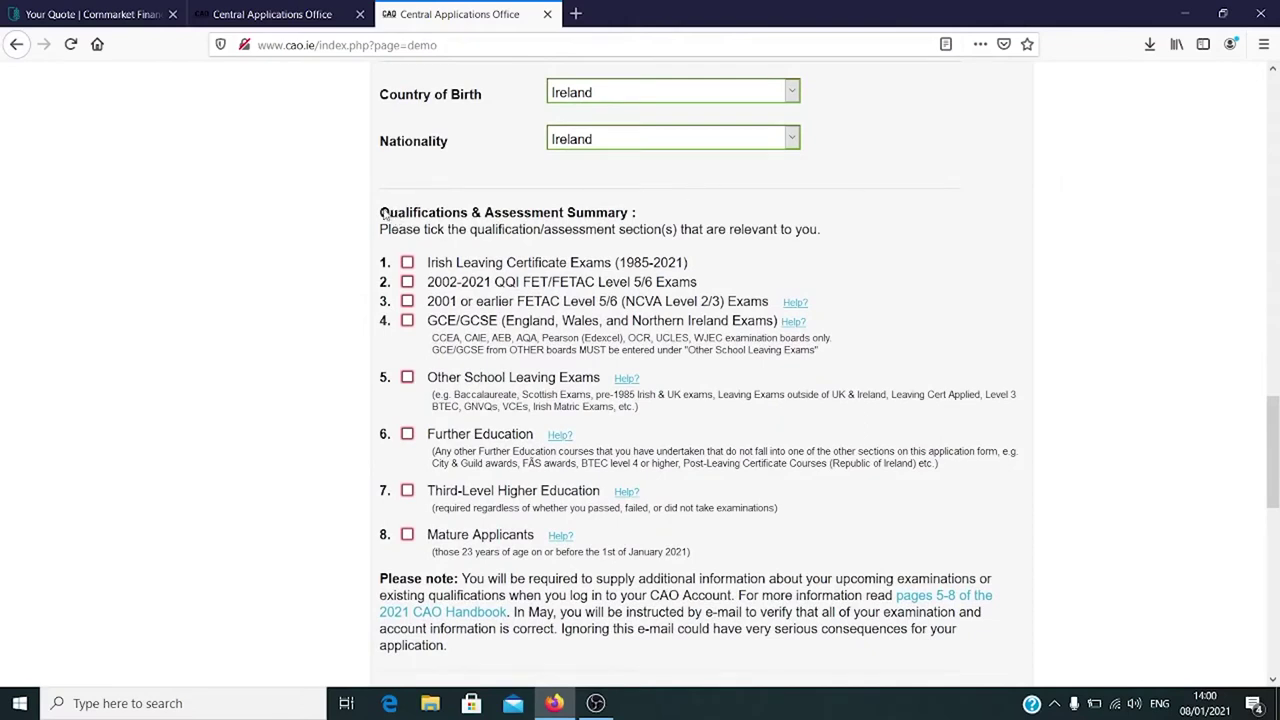
drag(381, 214, 662, 215)
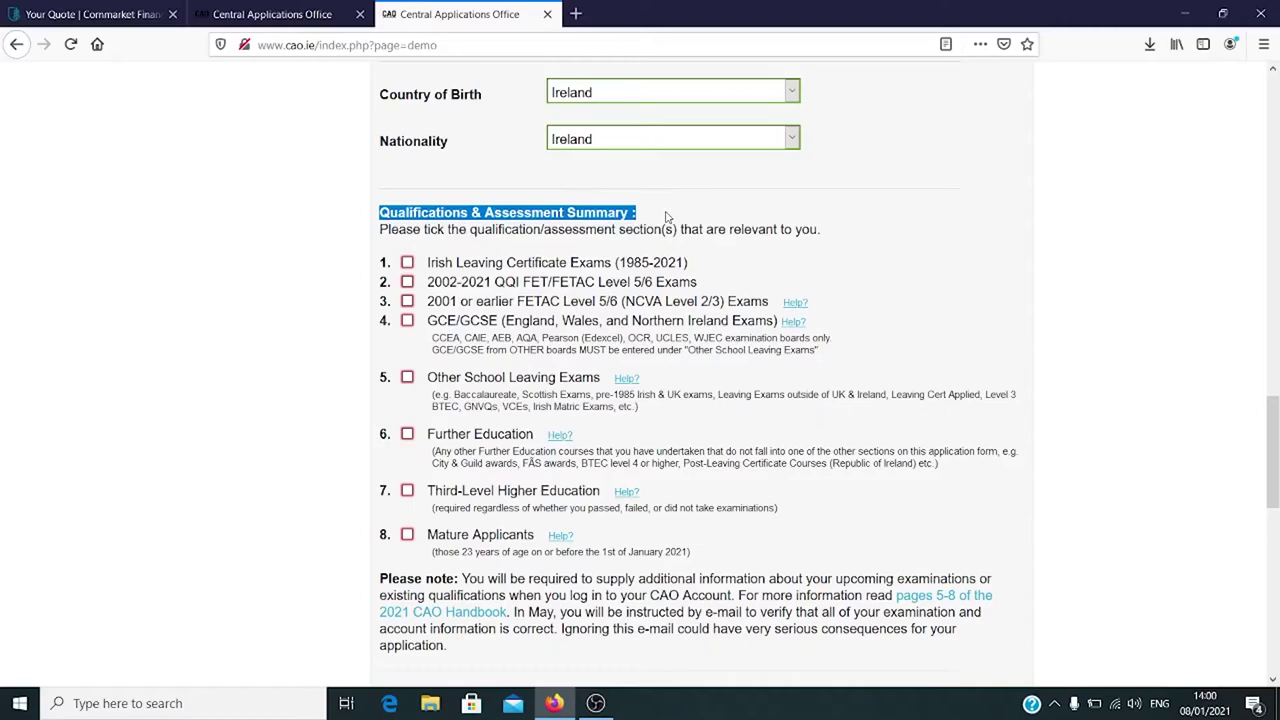
click(930, 240)
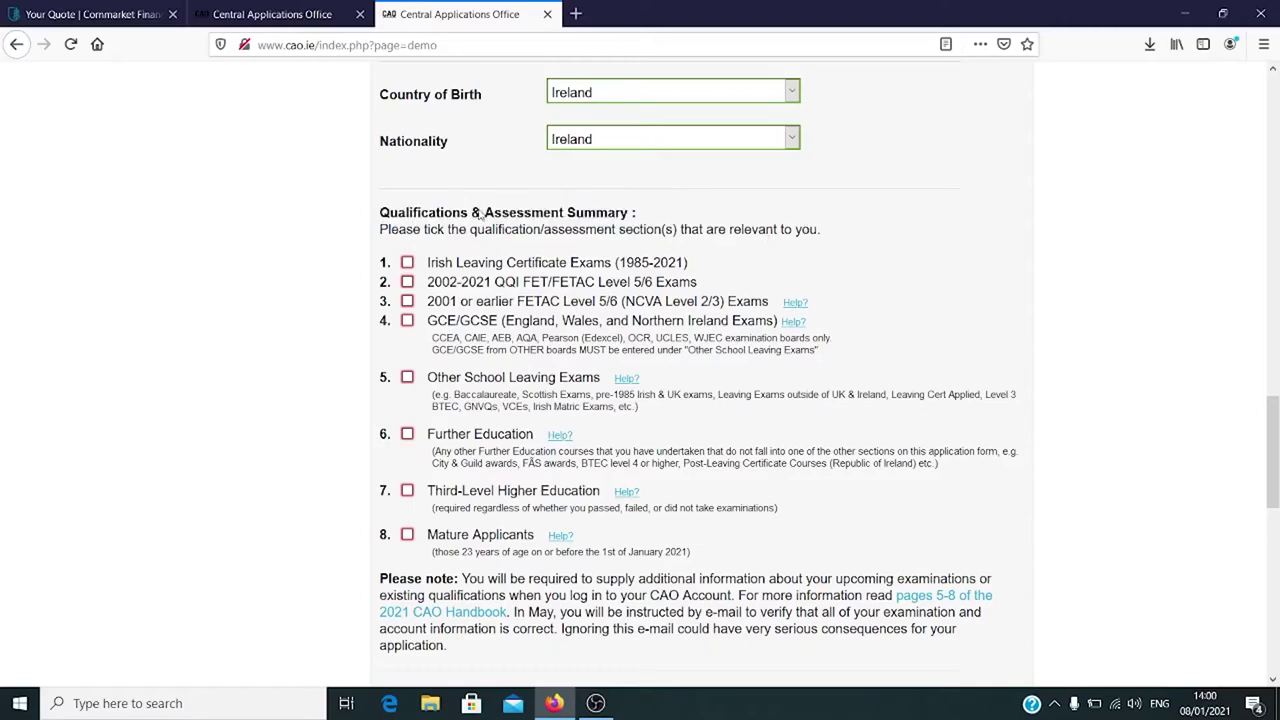
- Tick boxes 1 and 2: Irish Leaving Certificate Exams and 2002-2021 QQI FET/FETAC Level 5/6
click(407, 263)
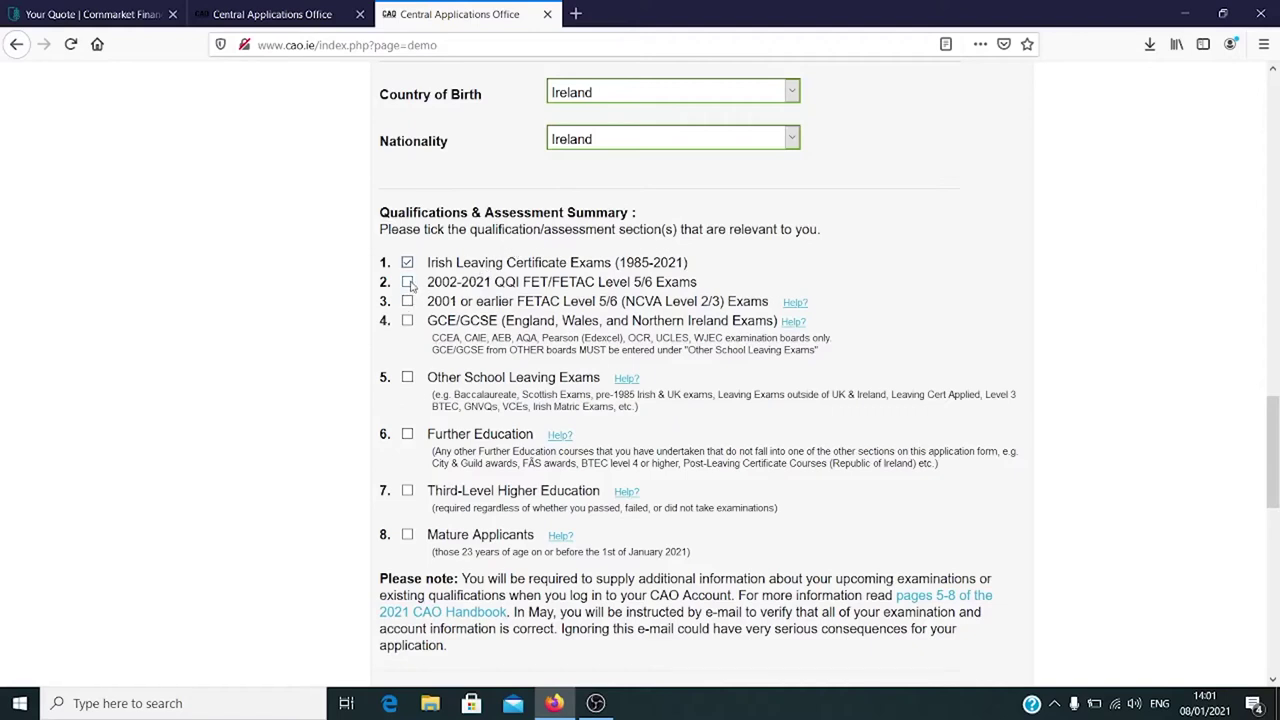
click(408, 283)
- Pay by Credit or Debit Card, reusing the applicant's e-mail and address for the cardholder
drag(1276, 453, 1276, 541)
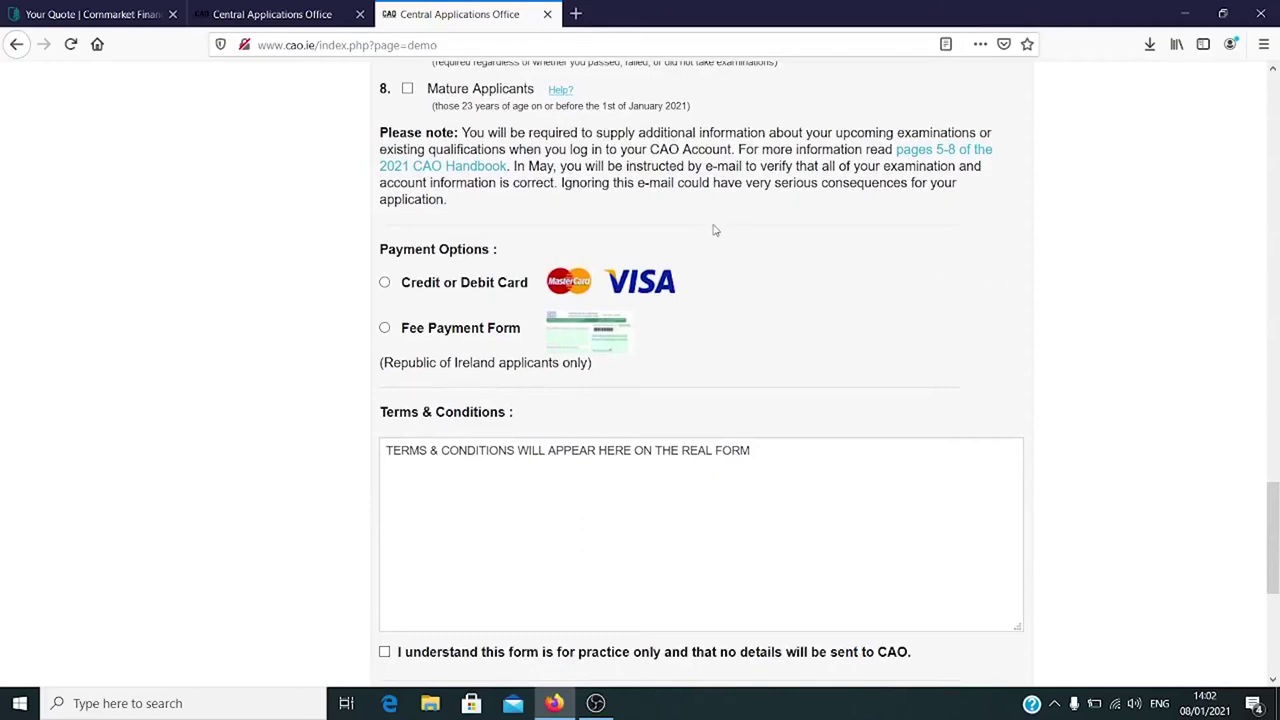
click(386, 284)
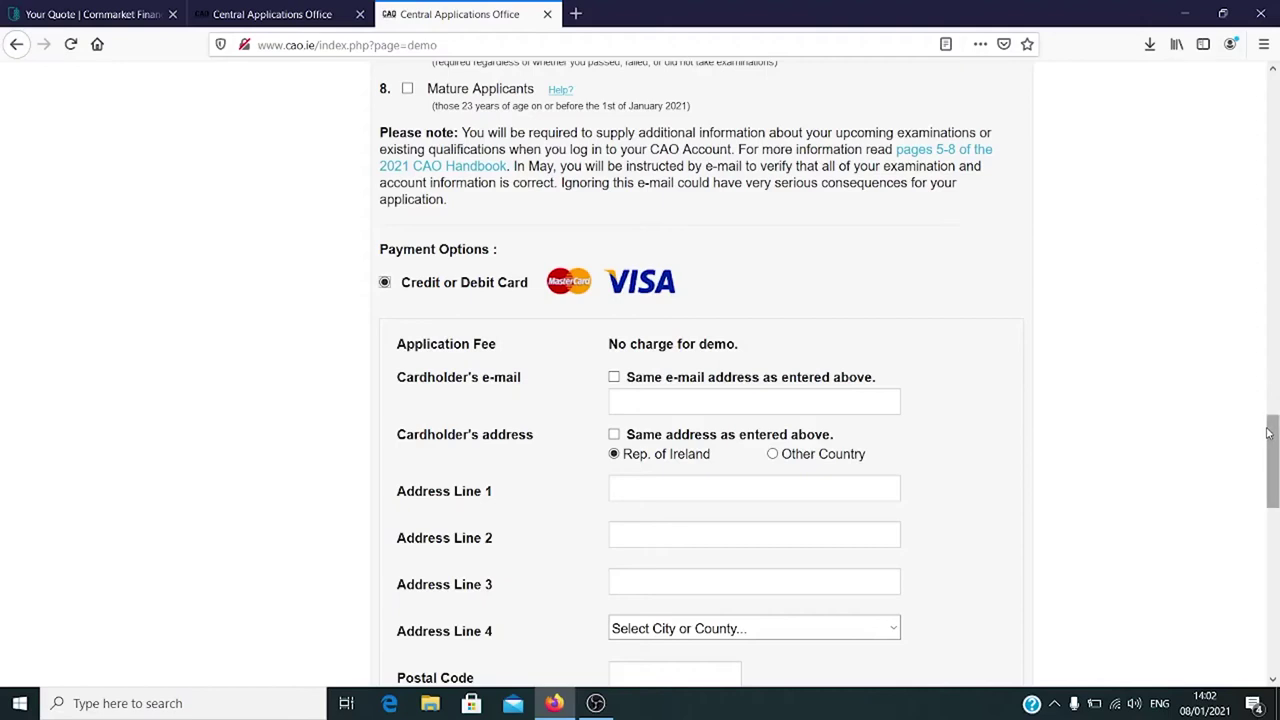
drag(1273, 440, 1273, 523)
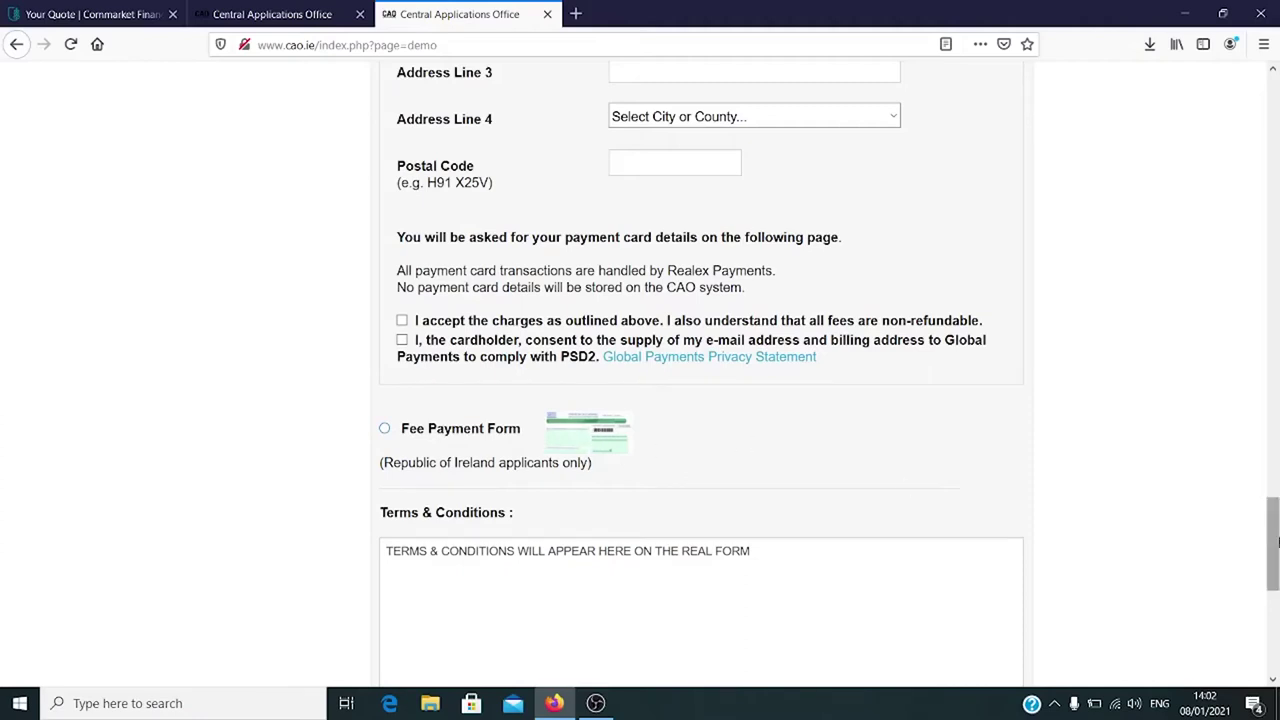
drag(1275, 541, 1275, 450)
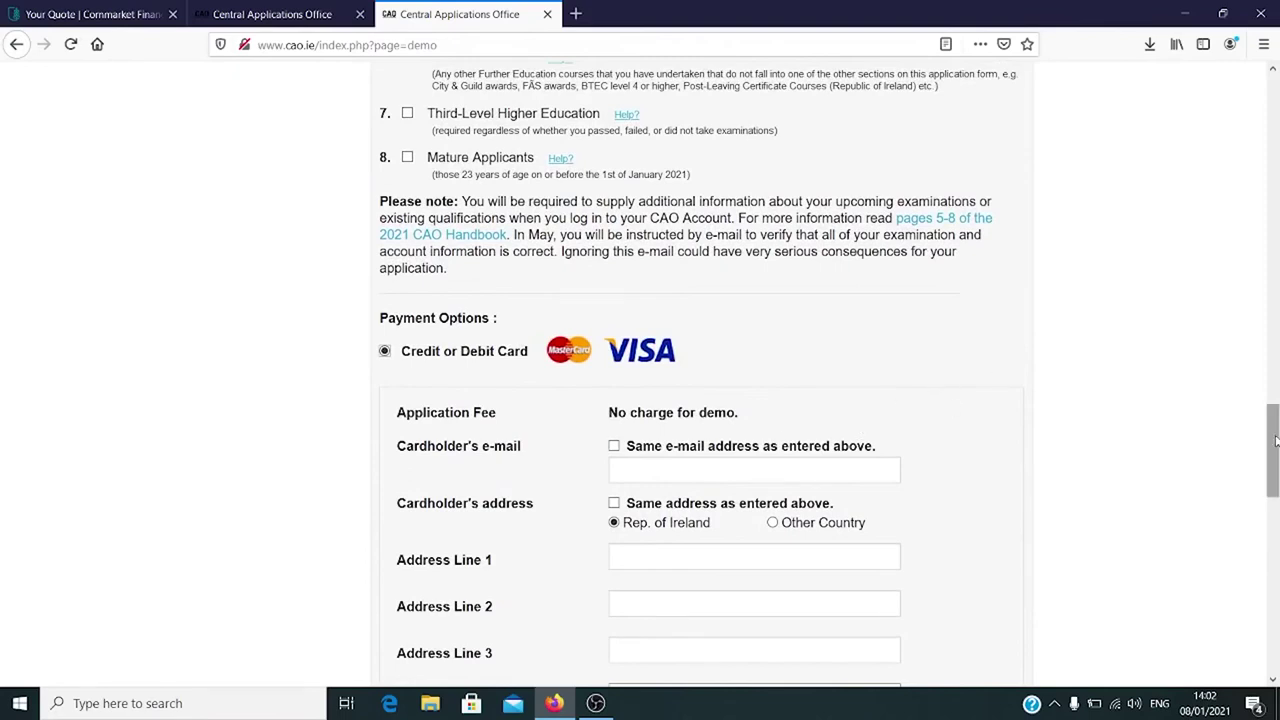
scroll(1275, 450, down, 3)
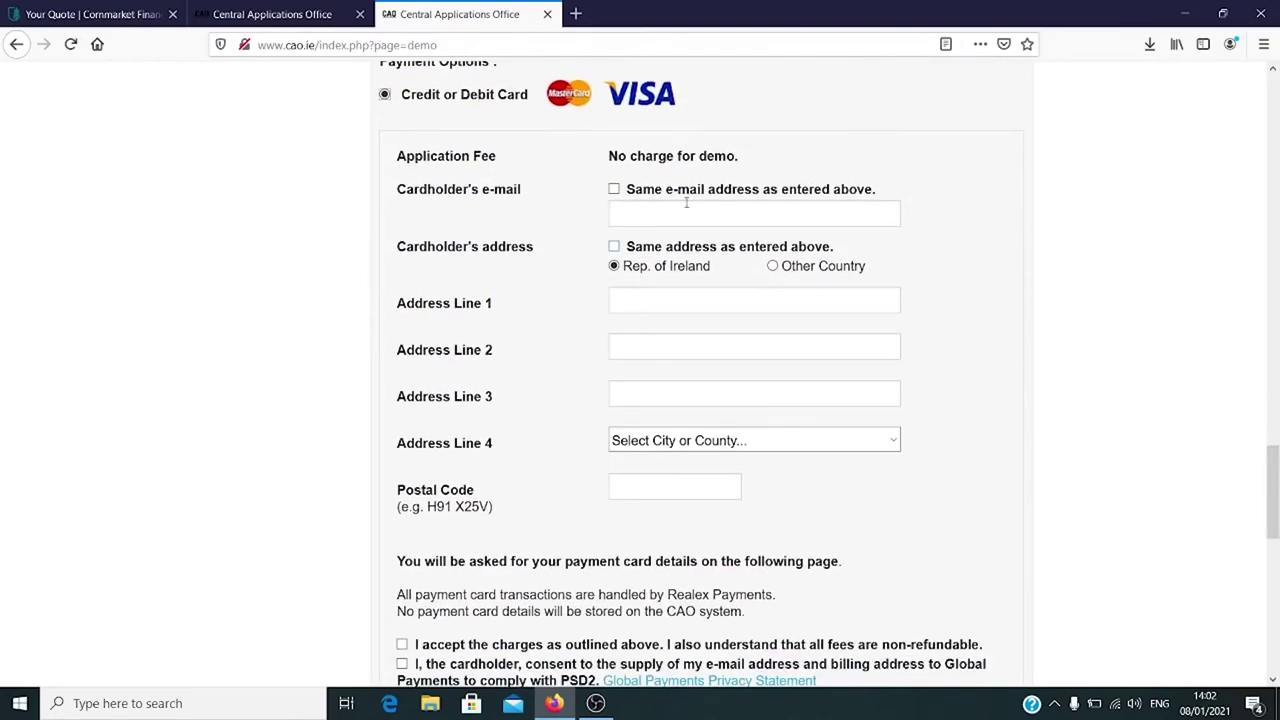
click(614, 190)
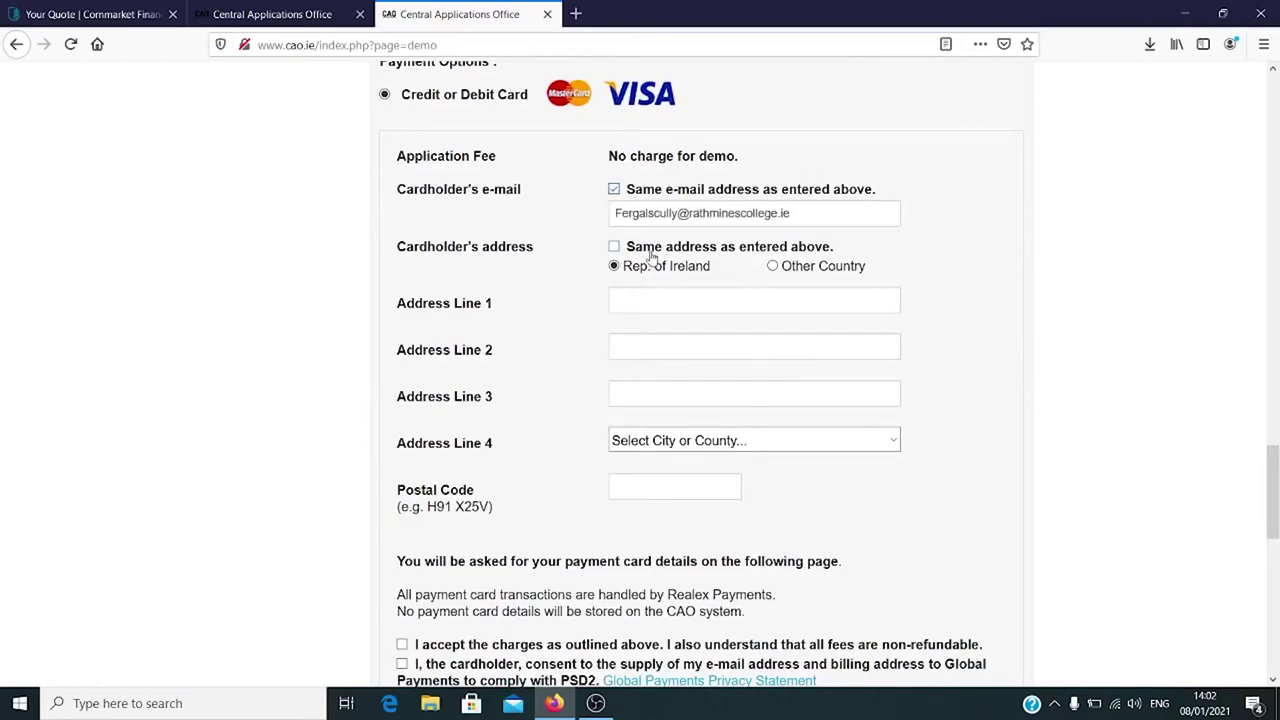
click(614, 247)
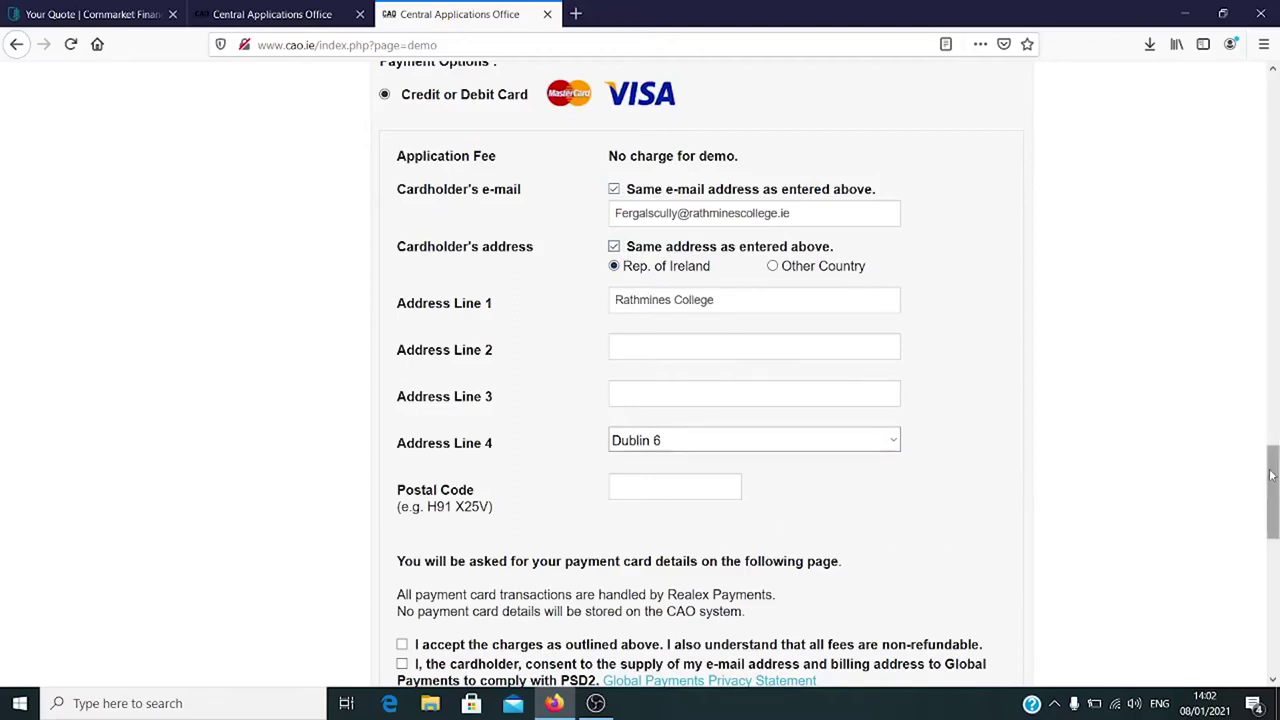
- Accept the non-refundable charges and the cardholder e-mail/billing address consent
scroll(1270, 476, down, 3)
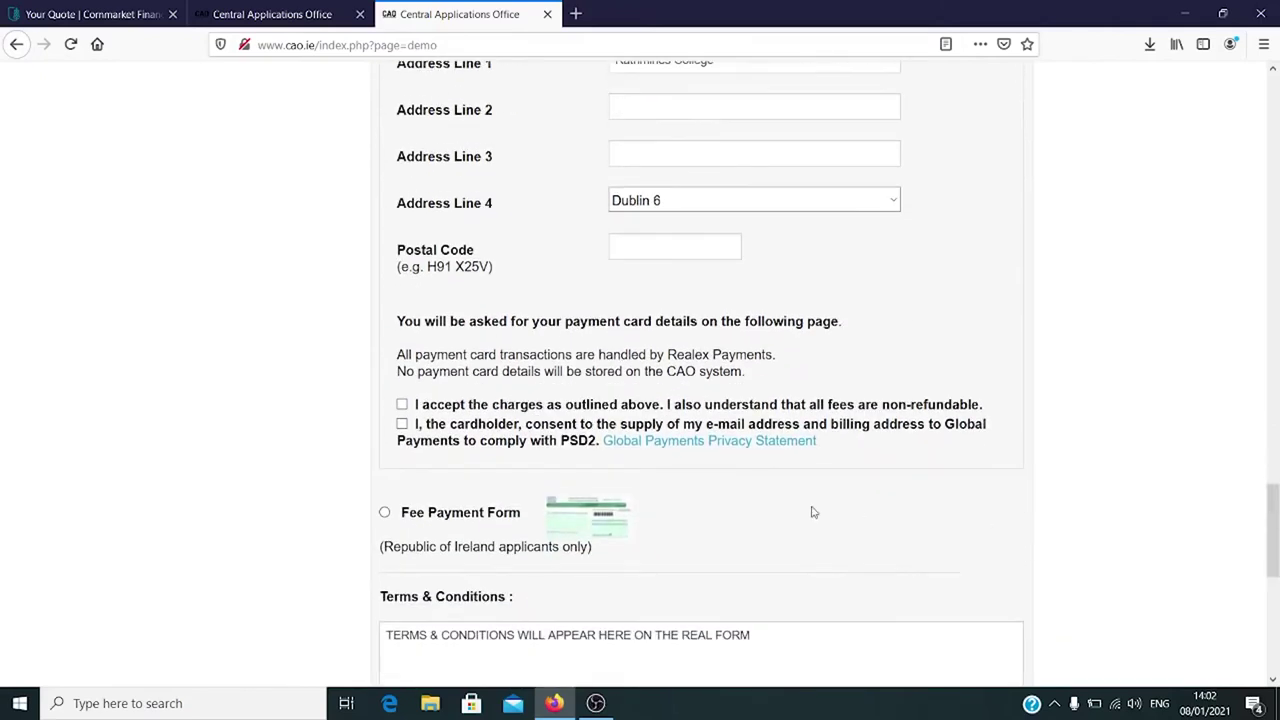
click(402, 406)
click(402, 424)
- Tick the practice-only acknowledgement and enter the account password and its confirmation
scroll(1276, 548, down, 3)
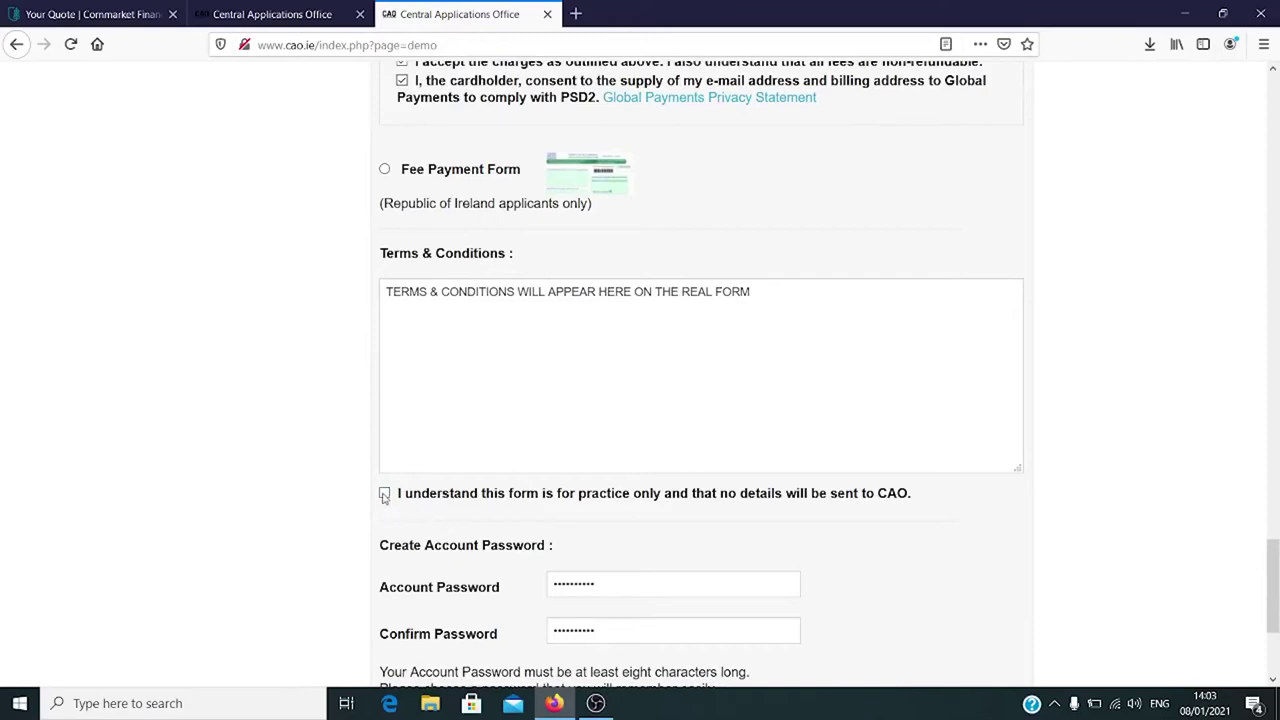
click(385, 494)
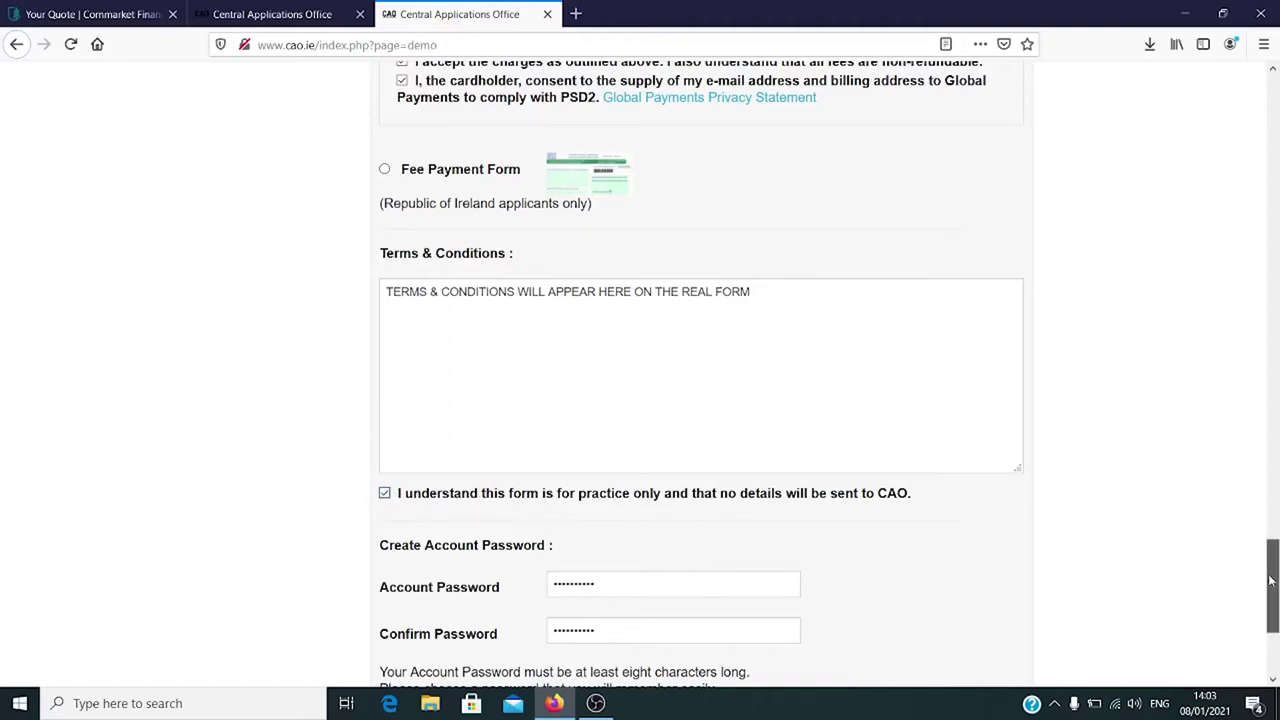
scroll(1273, 625, down, 3)
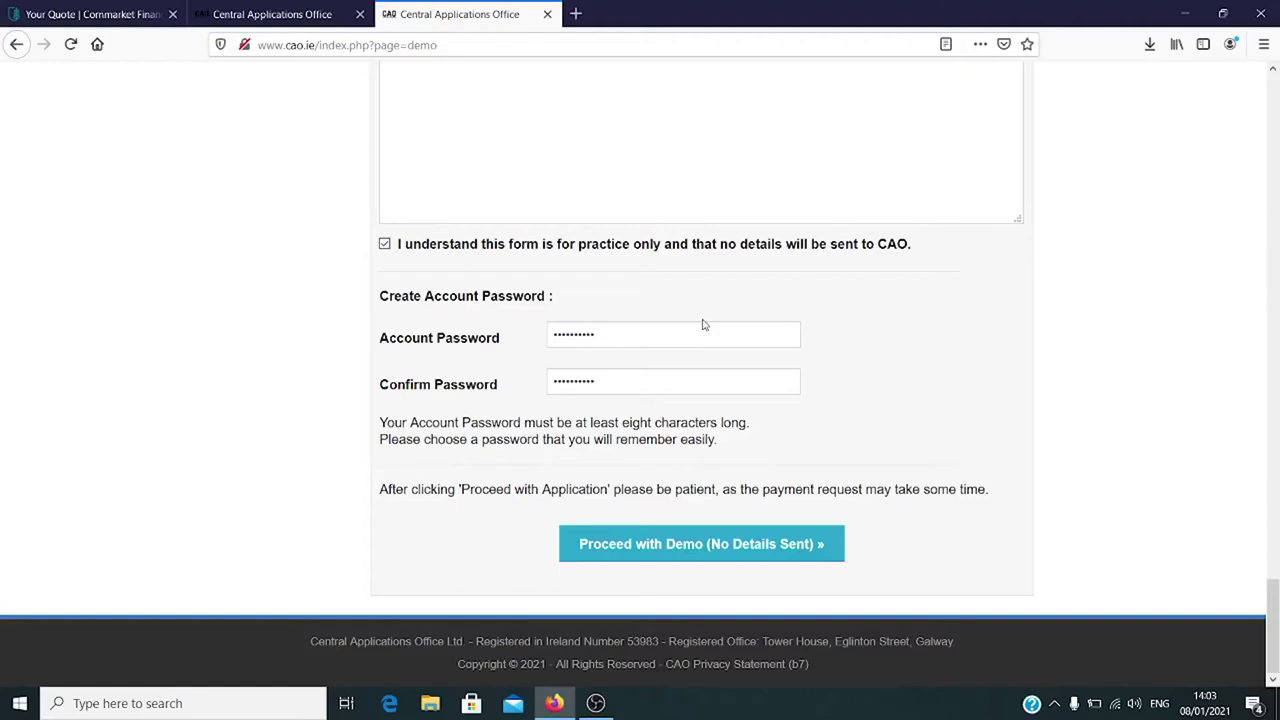
click(637, 332)
click(618, 378)
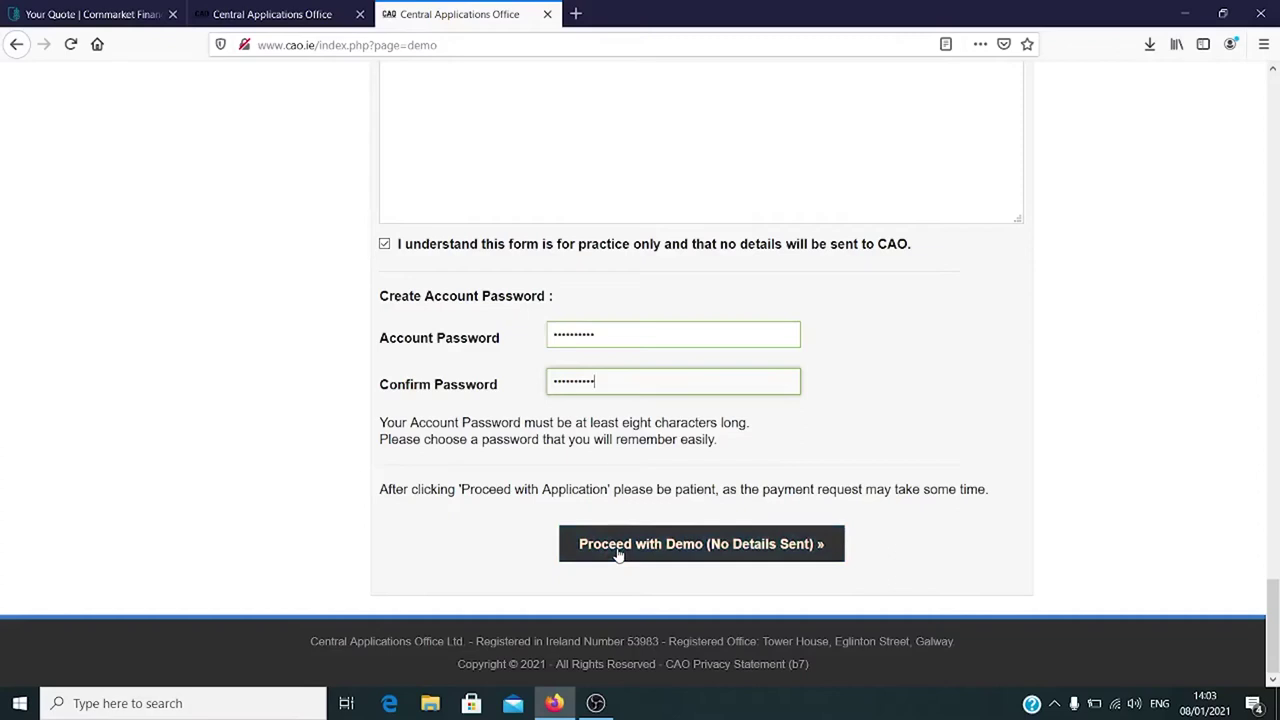
- Submit with Proceed with Demo, tick the postal address confirmation when prompted, then submit again
click(707, 543)
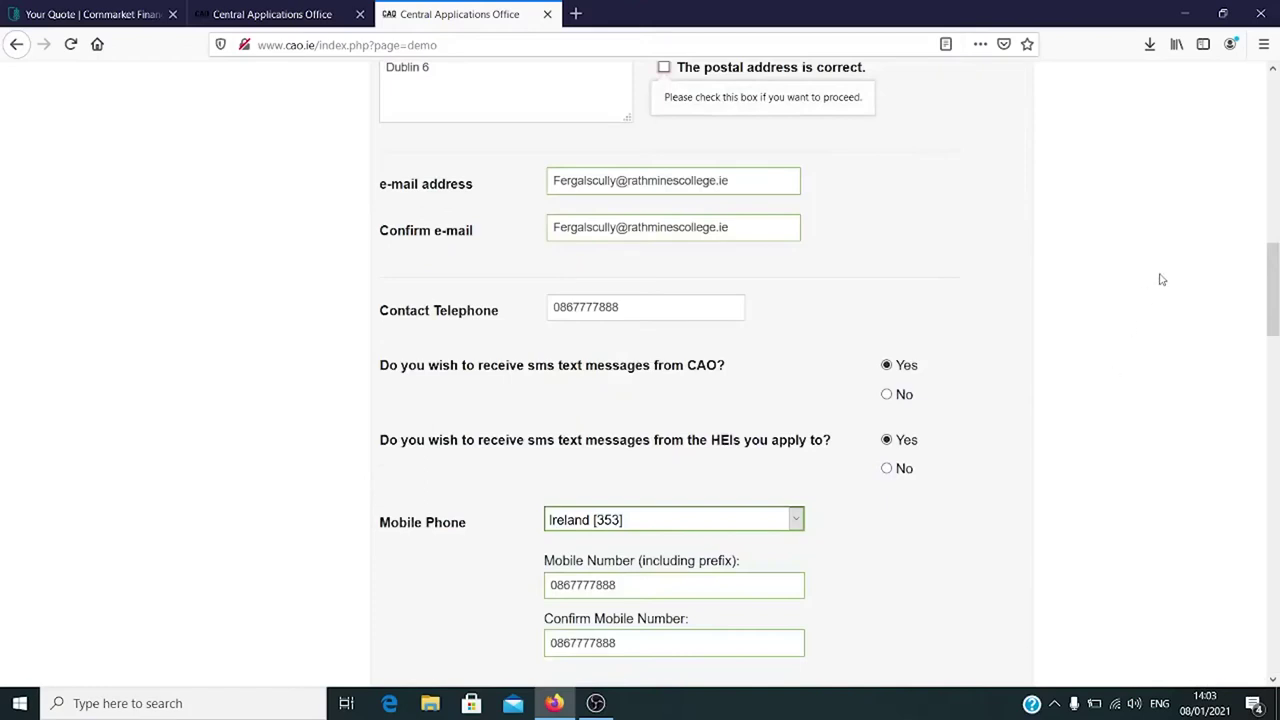
click(664, 68)
drag(1277, 302, 1260, 630)
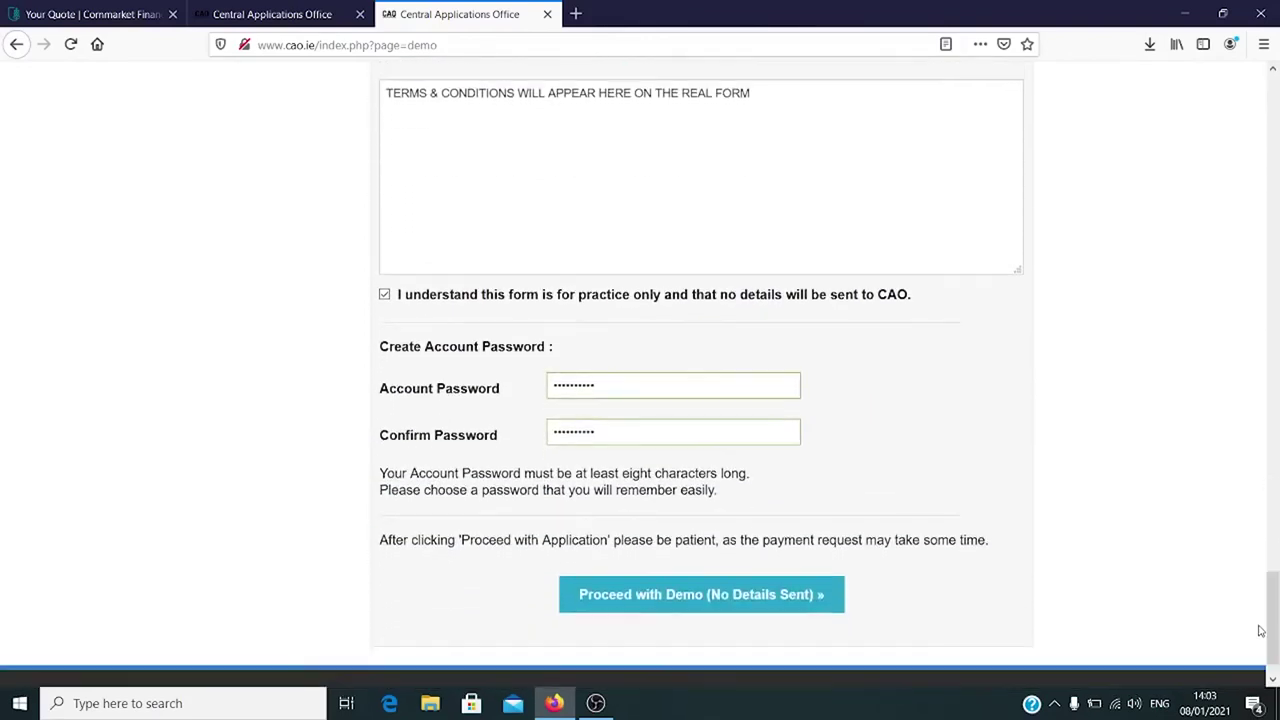
click(650, 598)
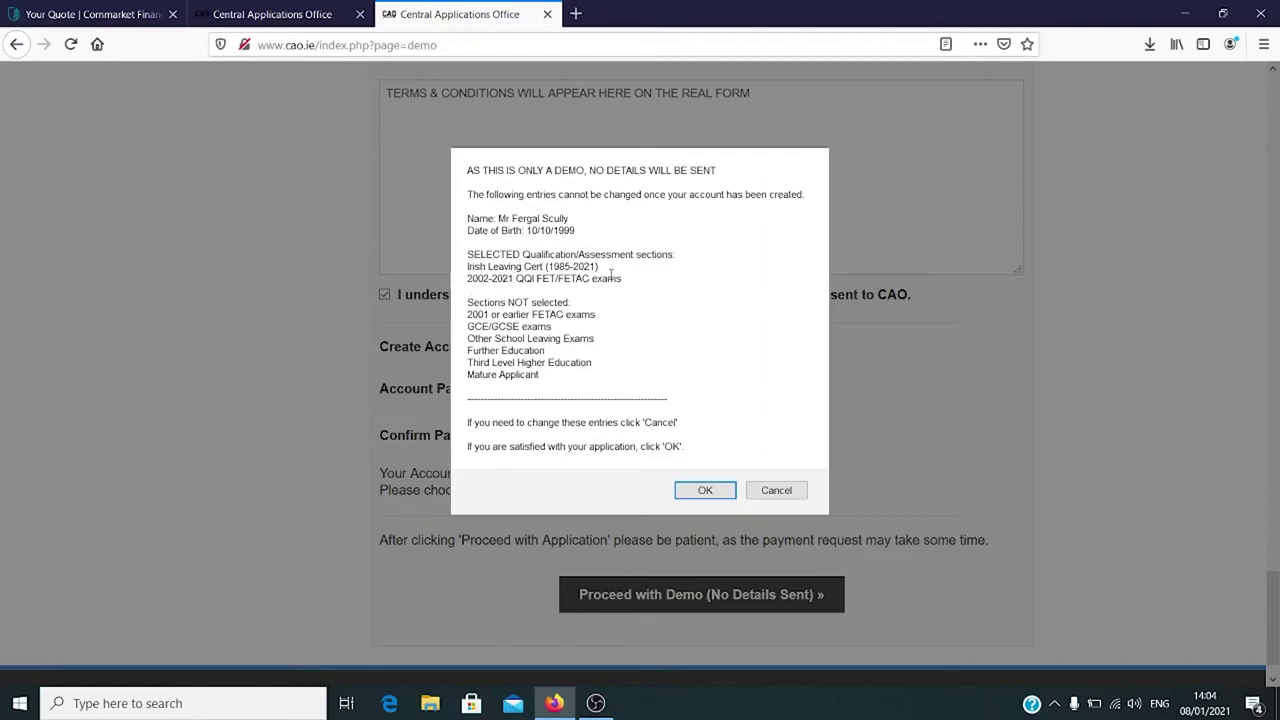
- Accept the demo application summary and continue past the demo payment page
click(704, 491)
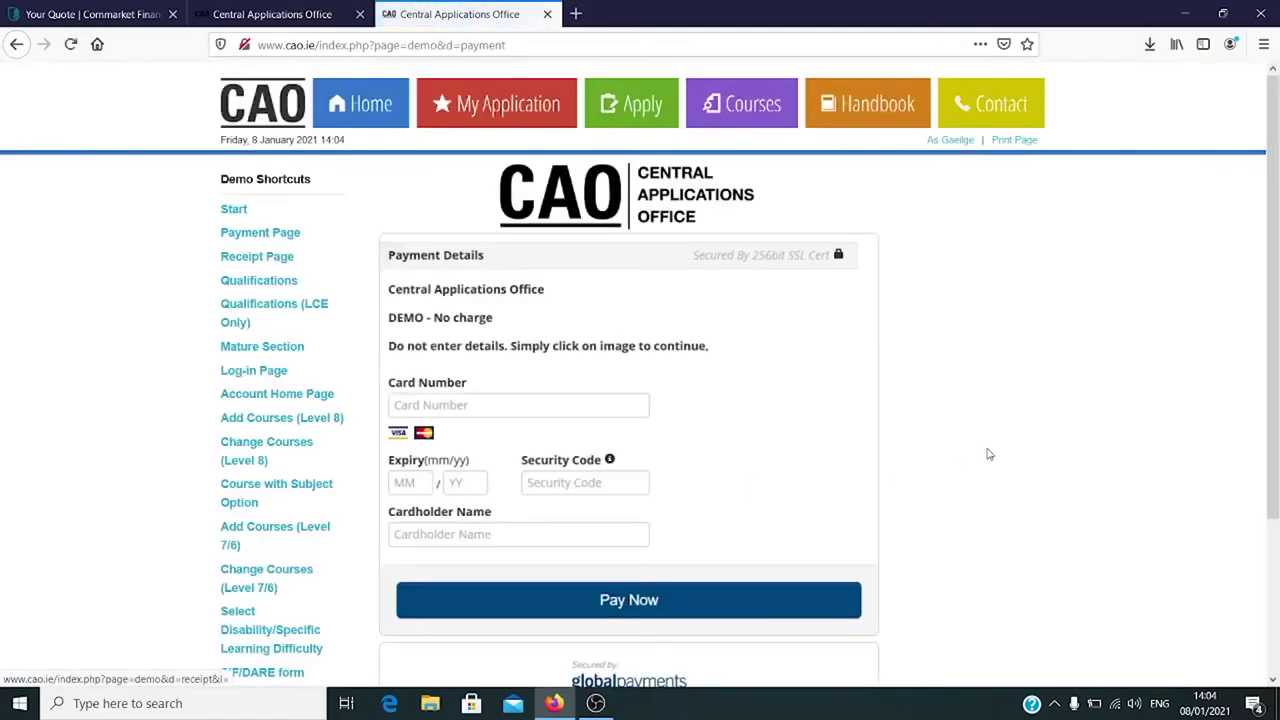
drag(1278, 265, 1278, 387)
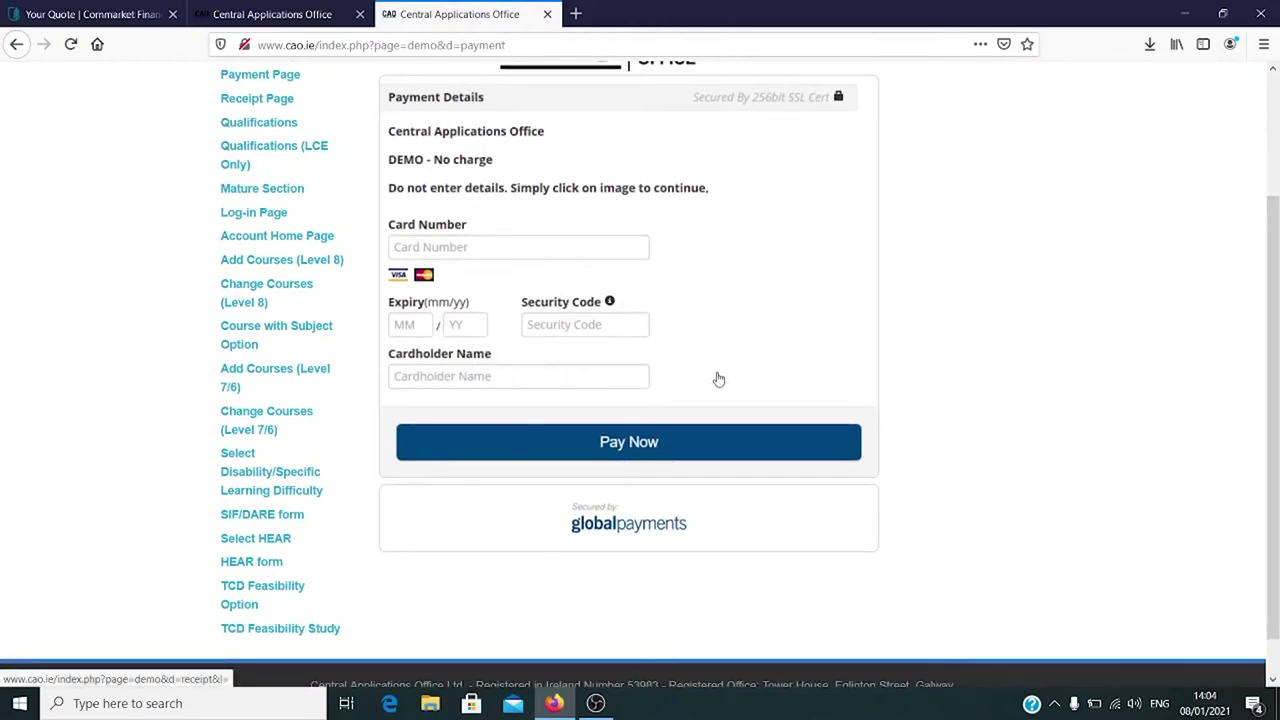
click(595, 455)
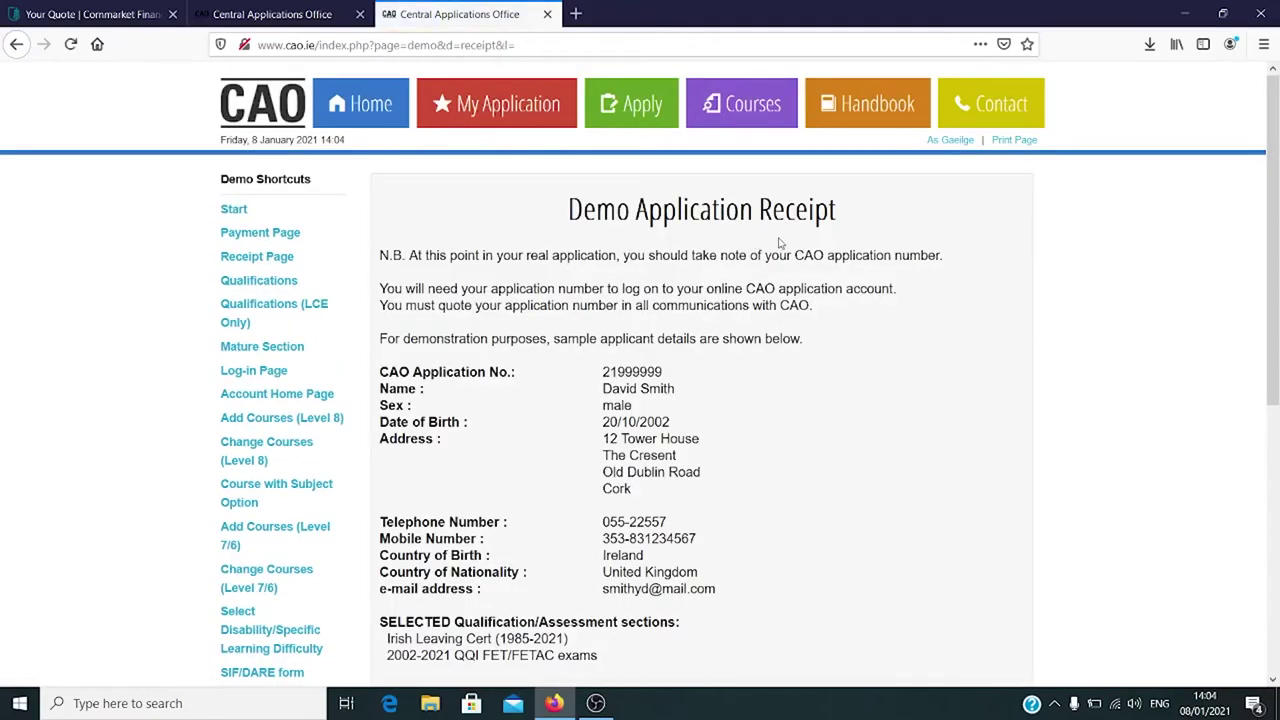
- Select the application number on the demo receipt, then scroll to the prefilled demo log-in form
drag(1277, 195, 1277, 269)
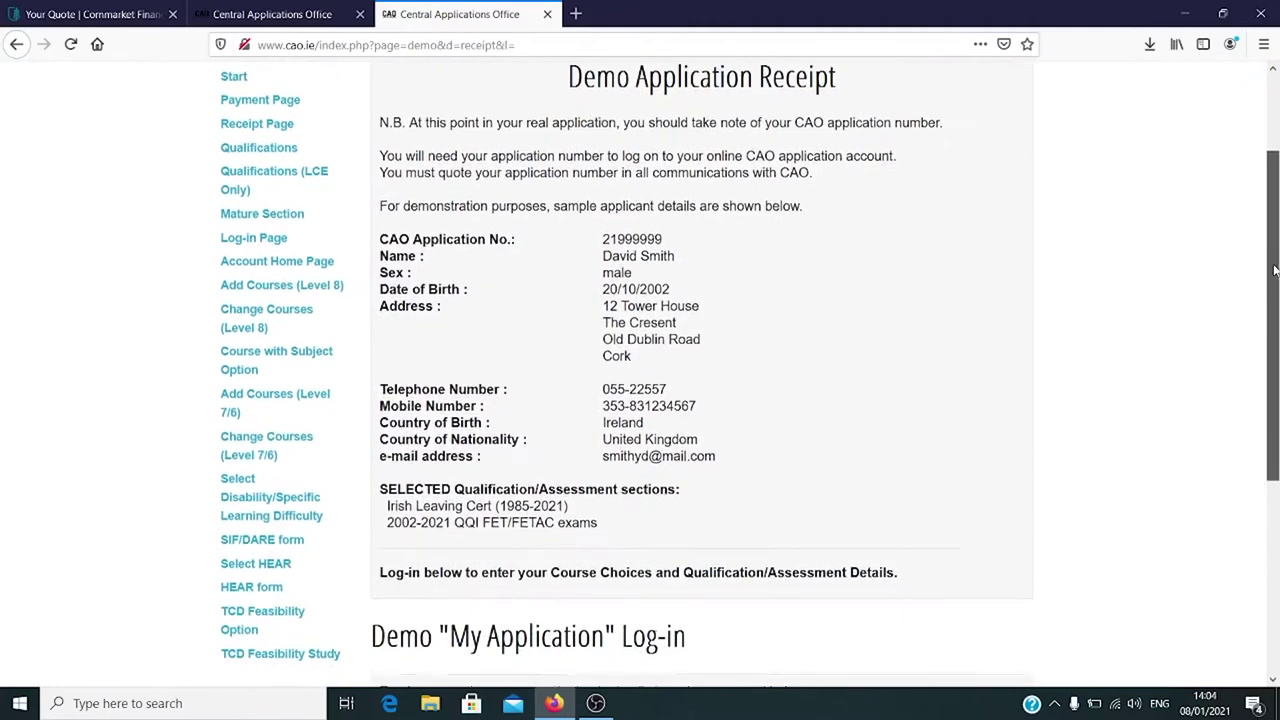
double_click(634, 245)
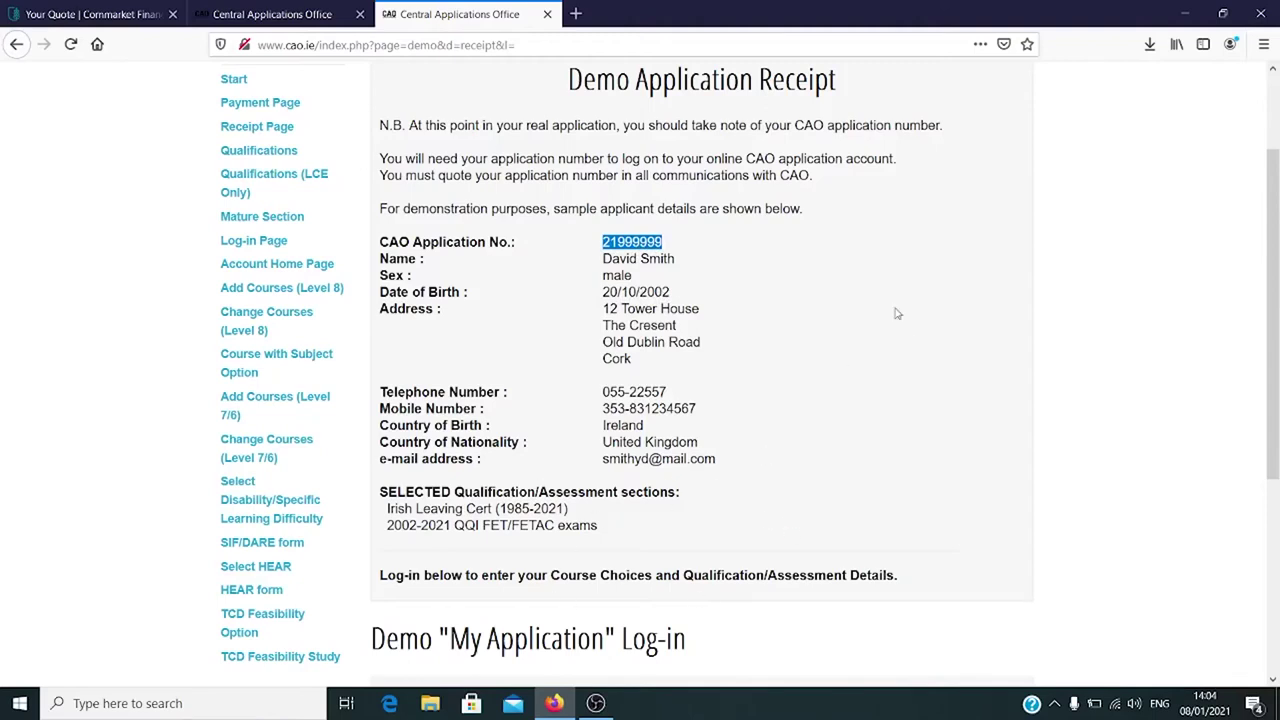
drag(1277, 258, 1271, 434)
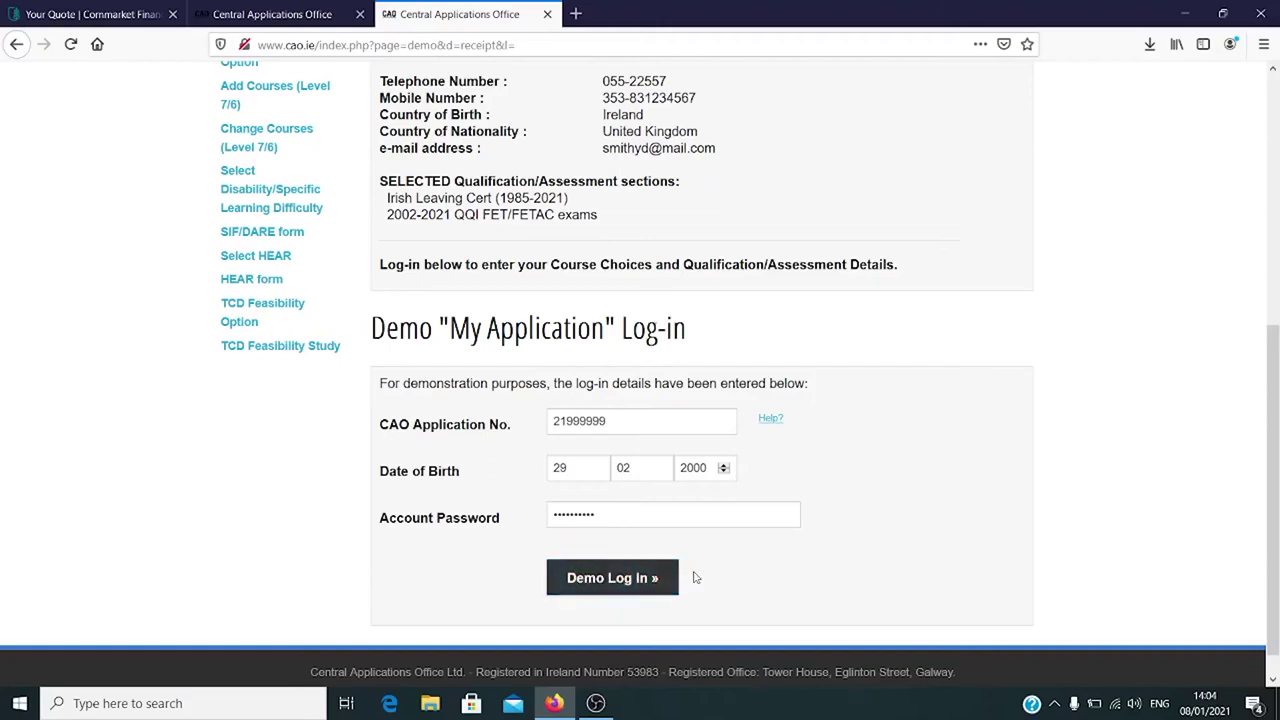
- Log in to the demo and enter Rathmines College, Rep. of Ireland as the first school
click(571, 580)
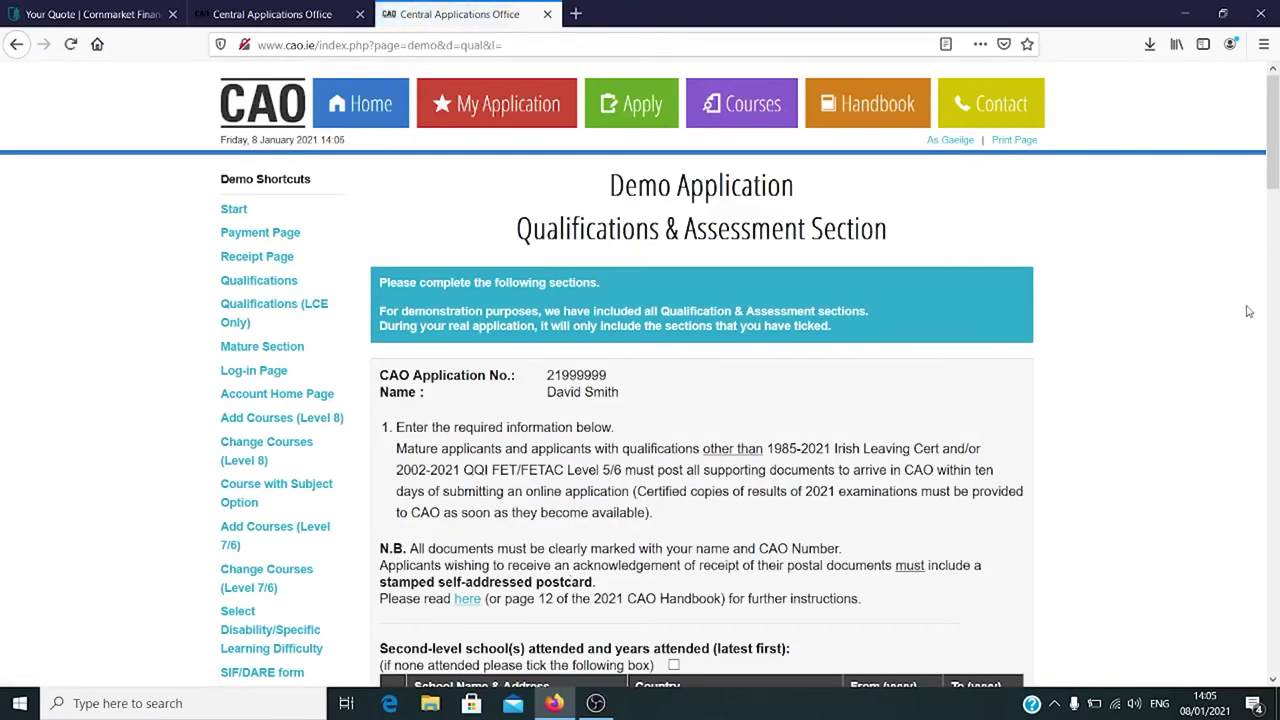
drag(1277, 155, 1277, 230)
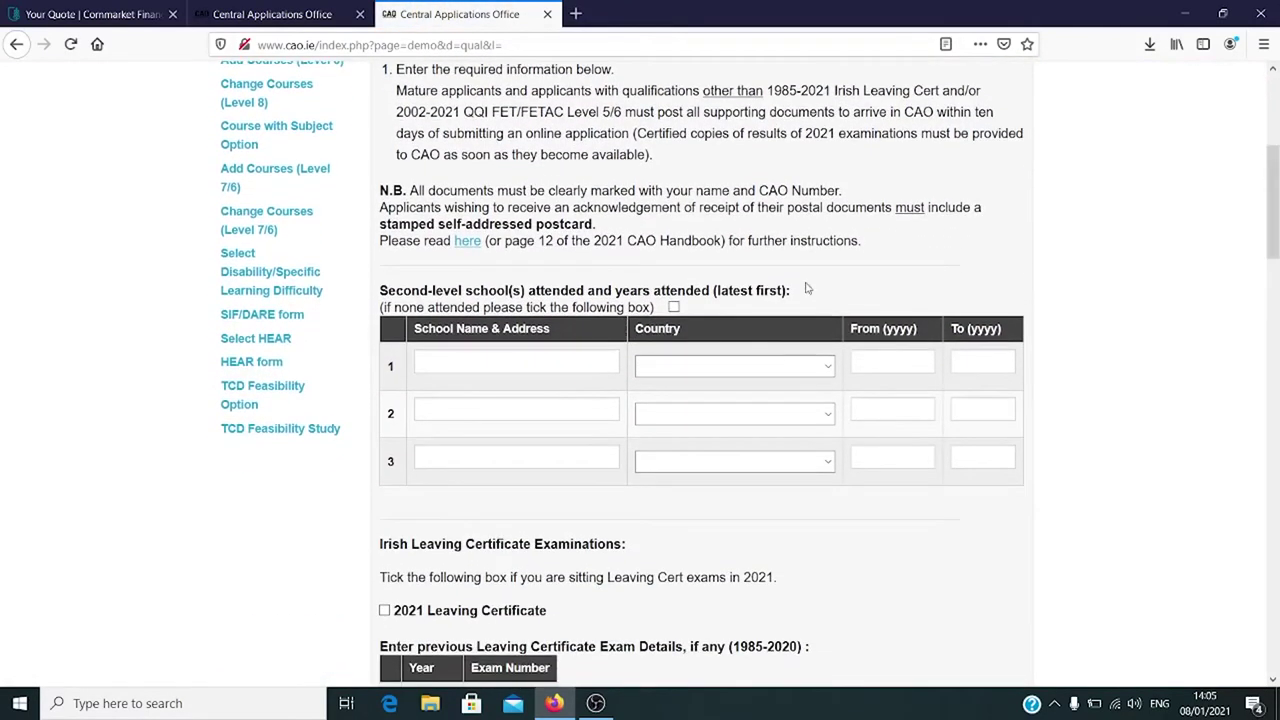
click(486, 358)
text(Ra)
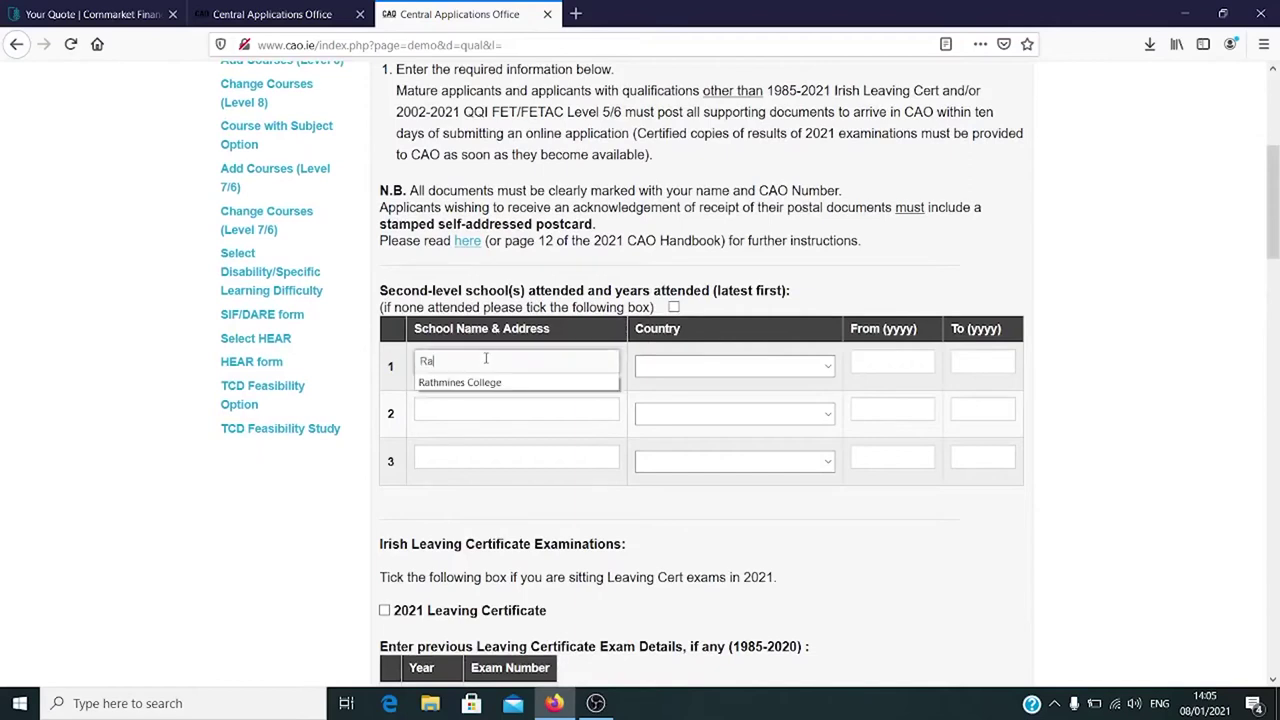
text(th)
click(470, 382)
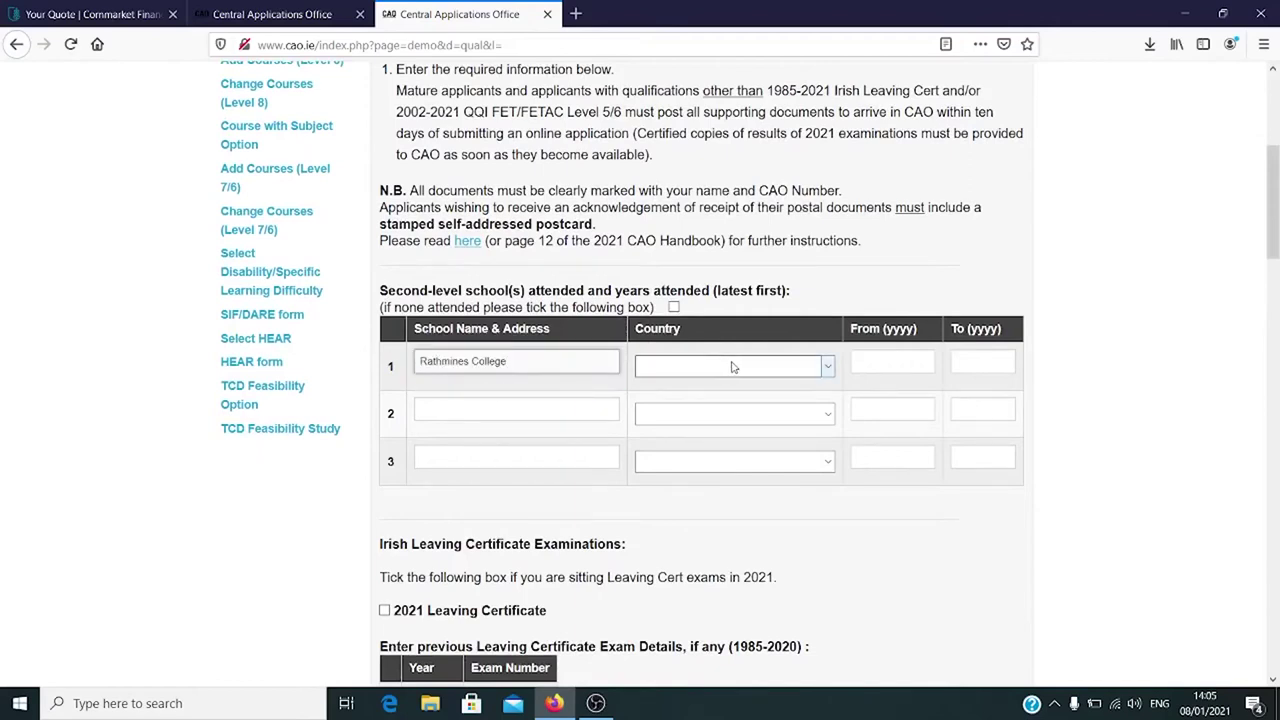
click(734, 366)
click(679, 409)
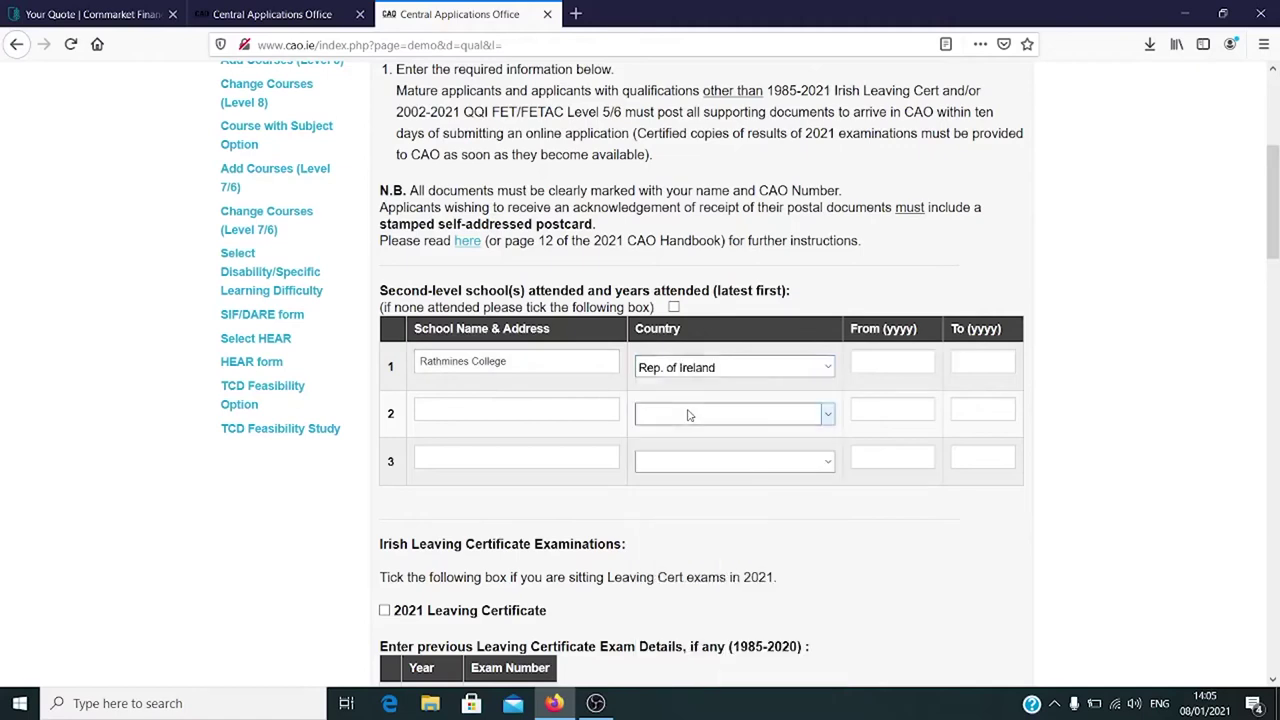
- Set the first school's attendance years to 2020–2021, then scroll down past the school rows
click(886, 364)
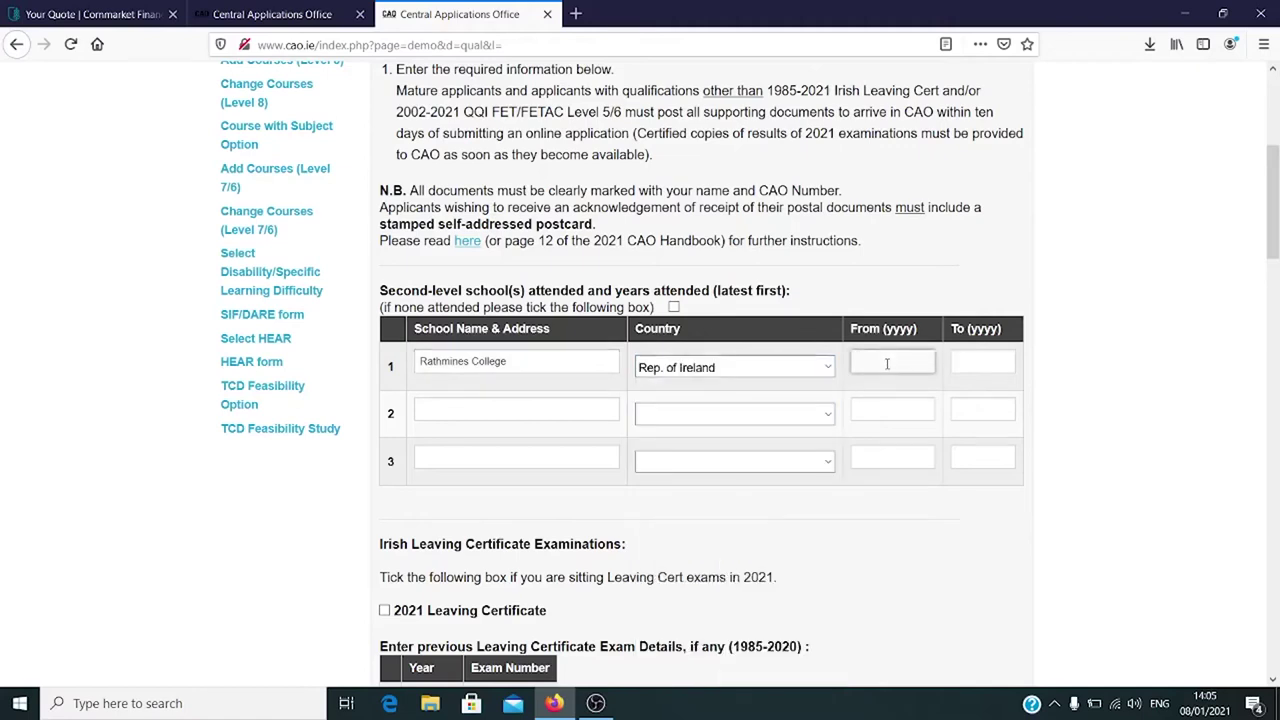
text(2)
click(862, 384)
click(969, 366)
text(20)
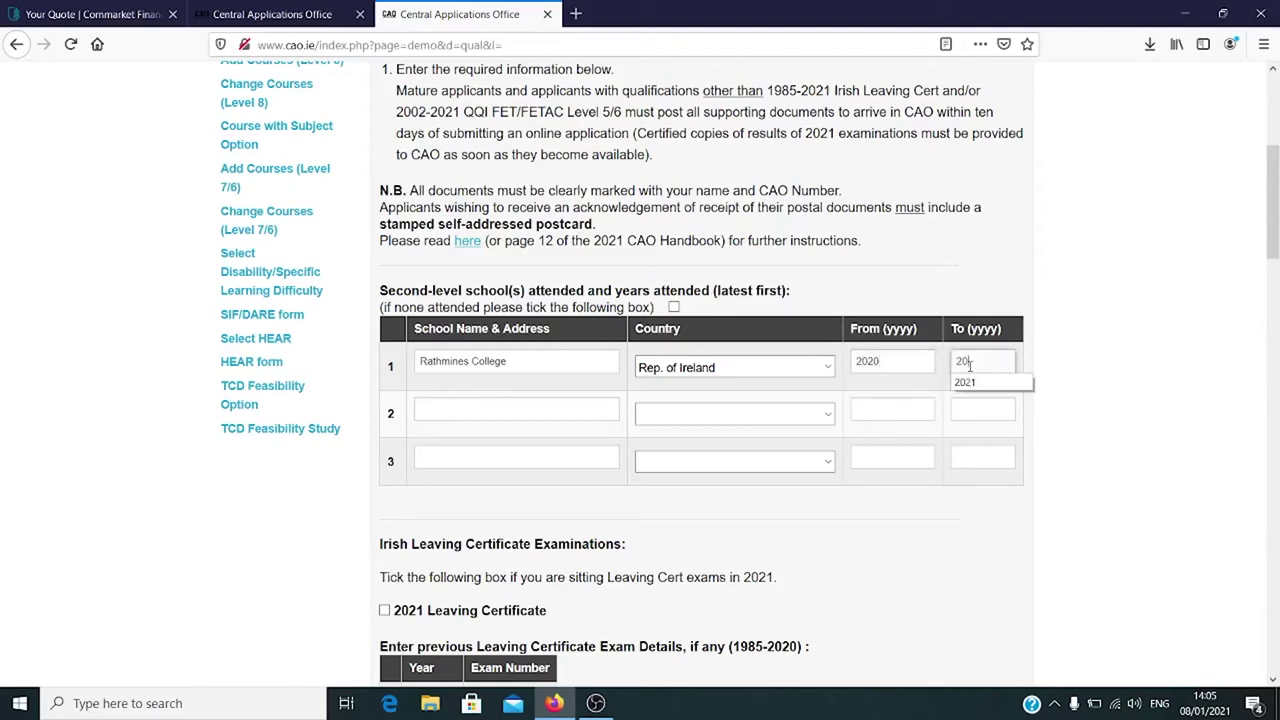
text(21)
click(968, 385)
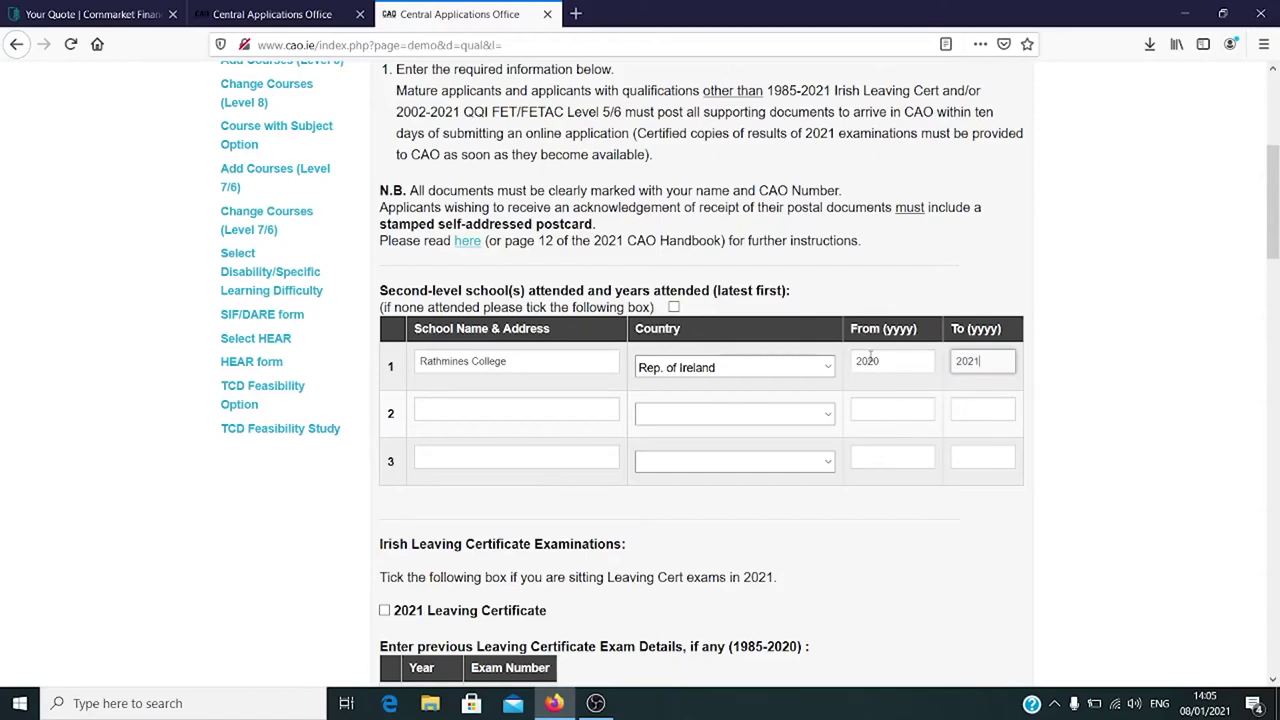
click(438, 412)
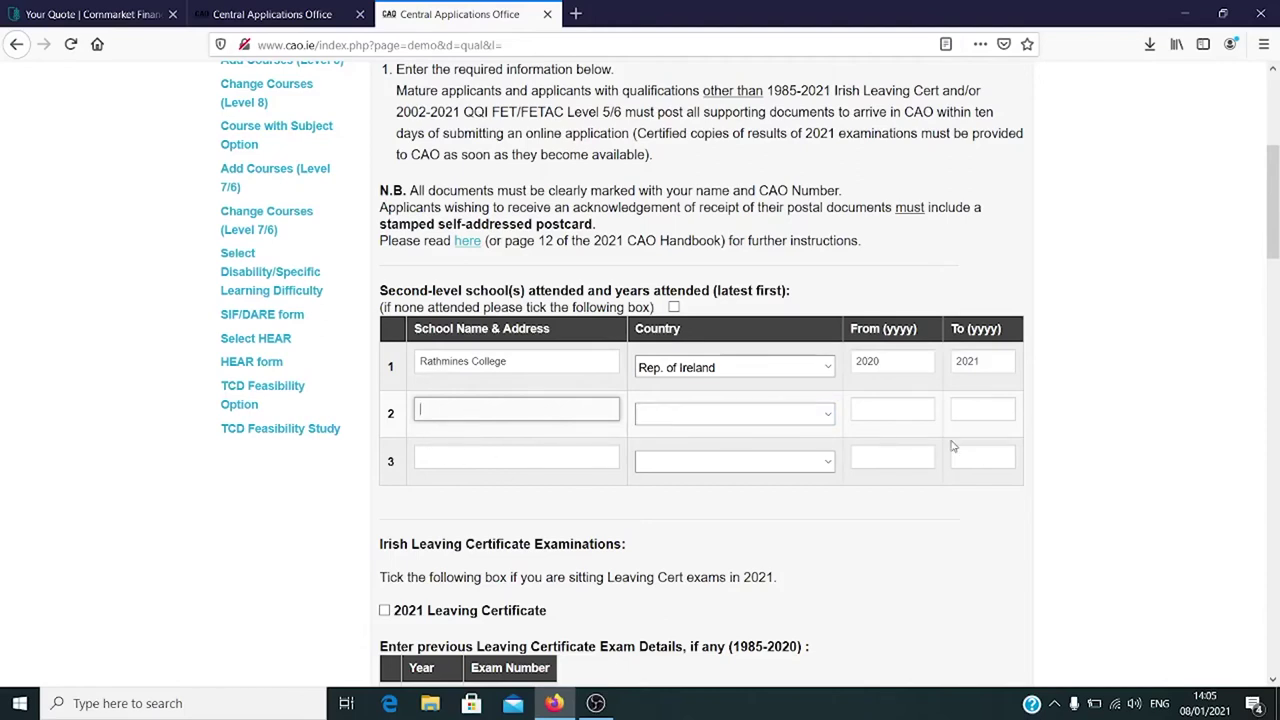
scroll(1273, 681, down, 5)
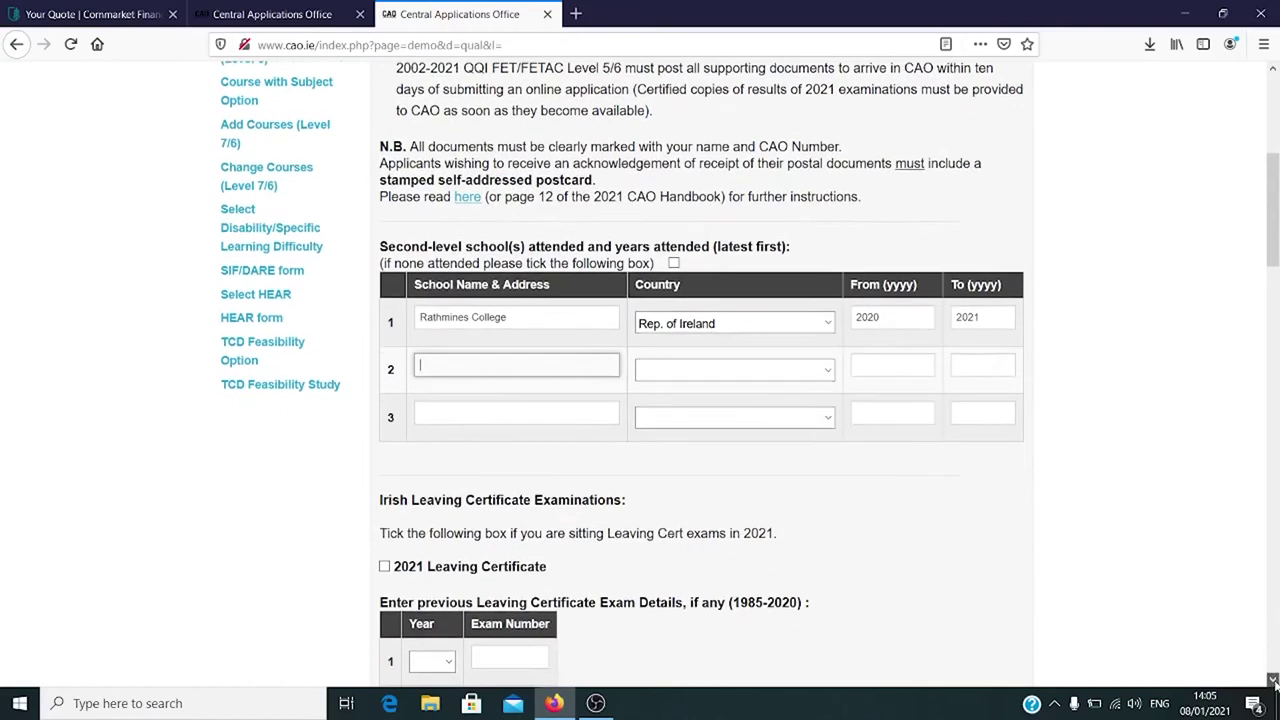
scroll(1273, 681, down, 2)
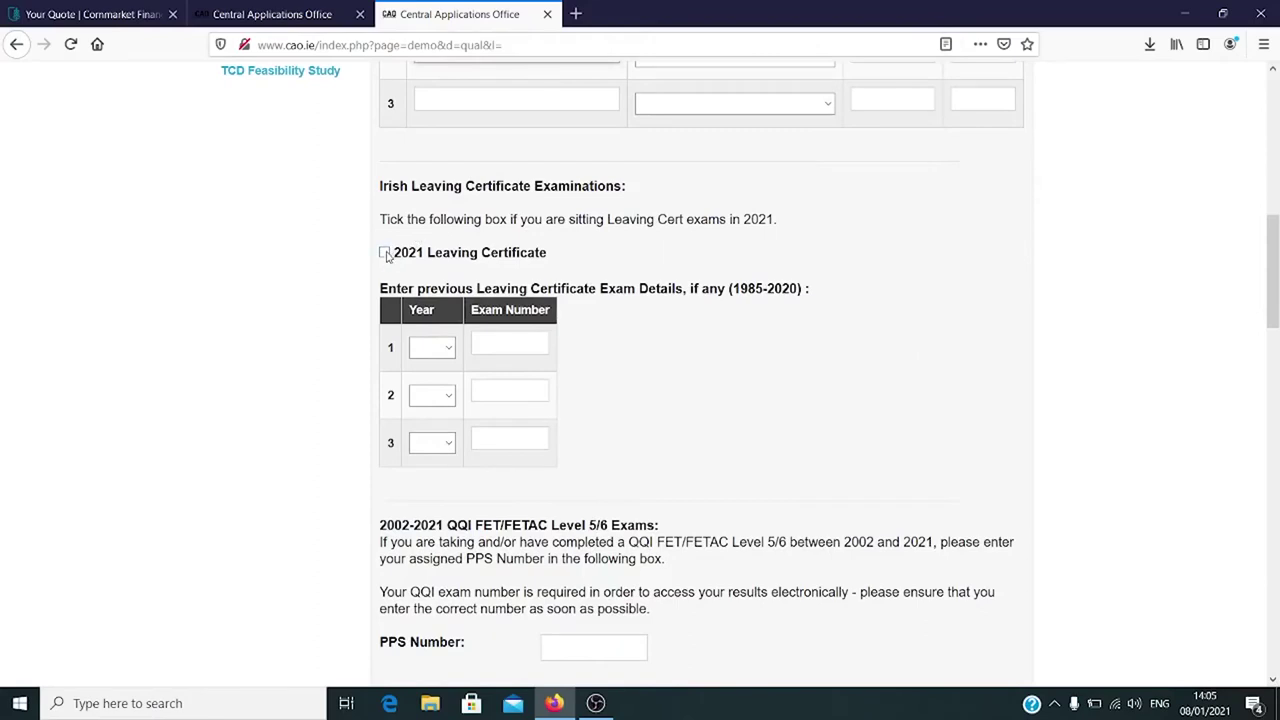
- Choose 2020 as the year in row 1 of the previous Leaving Certificate exams table
click(448, 351)
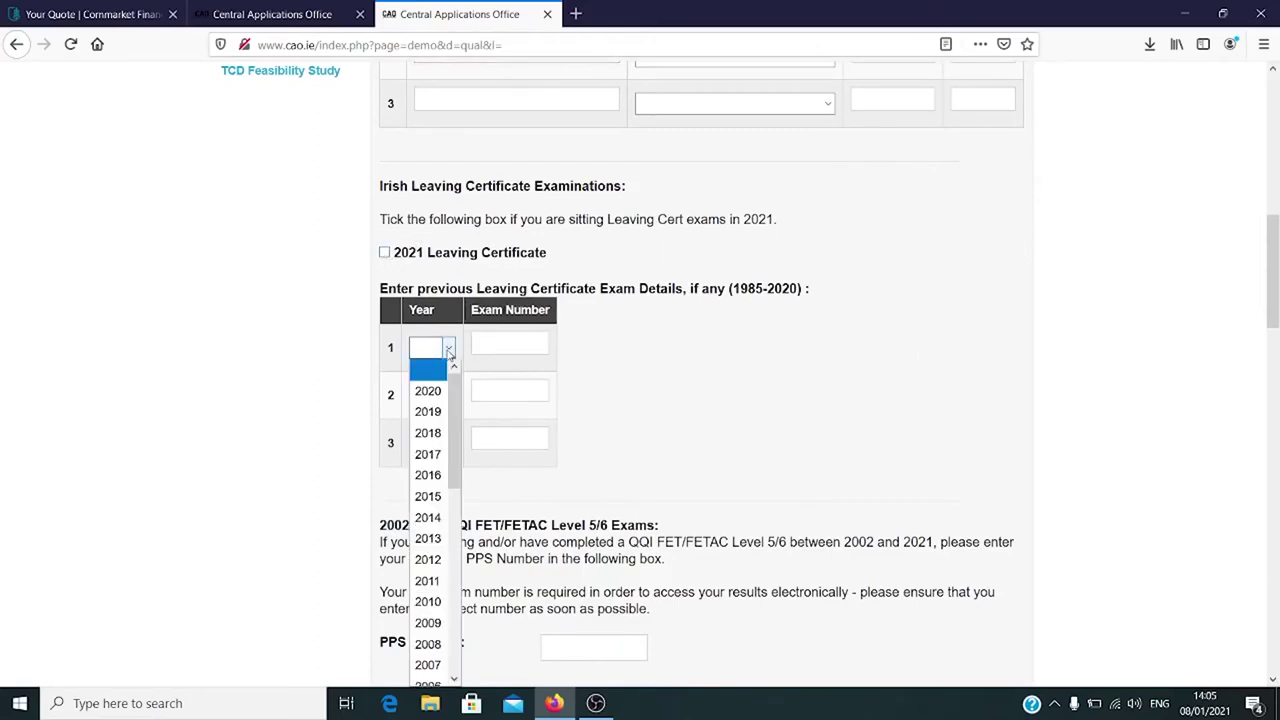
click(430, 394)
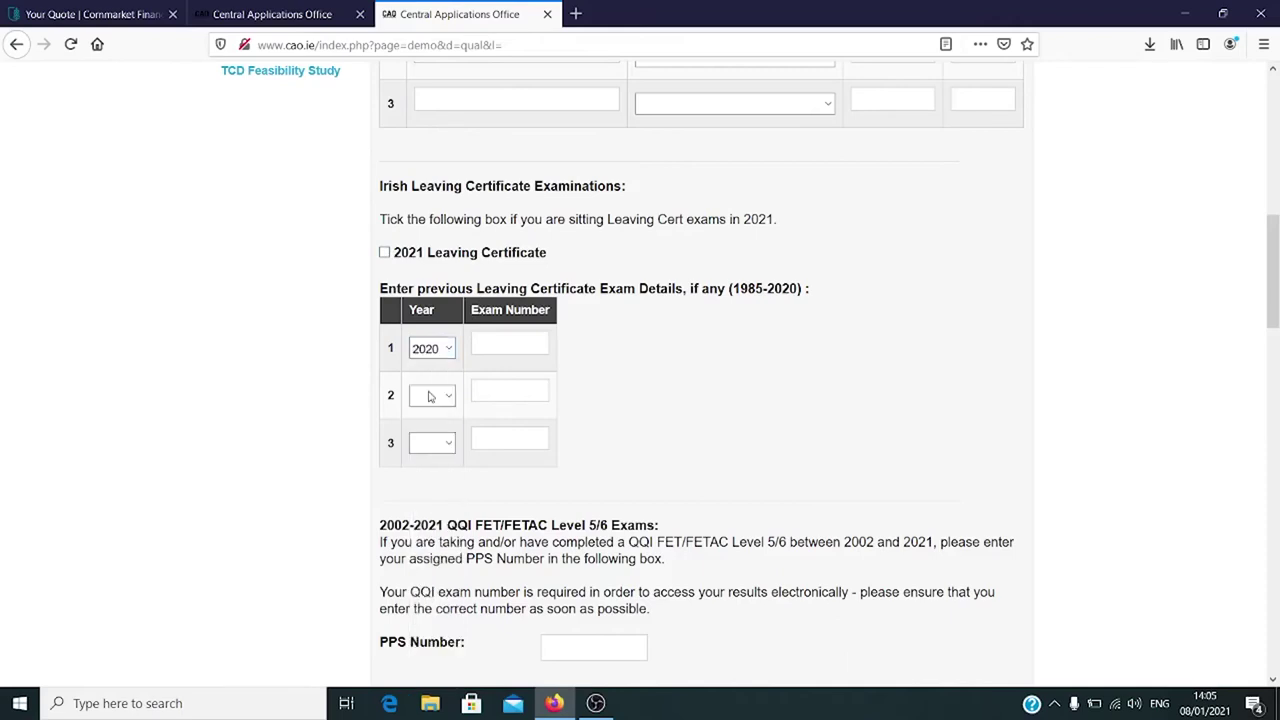
click(501, 341)
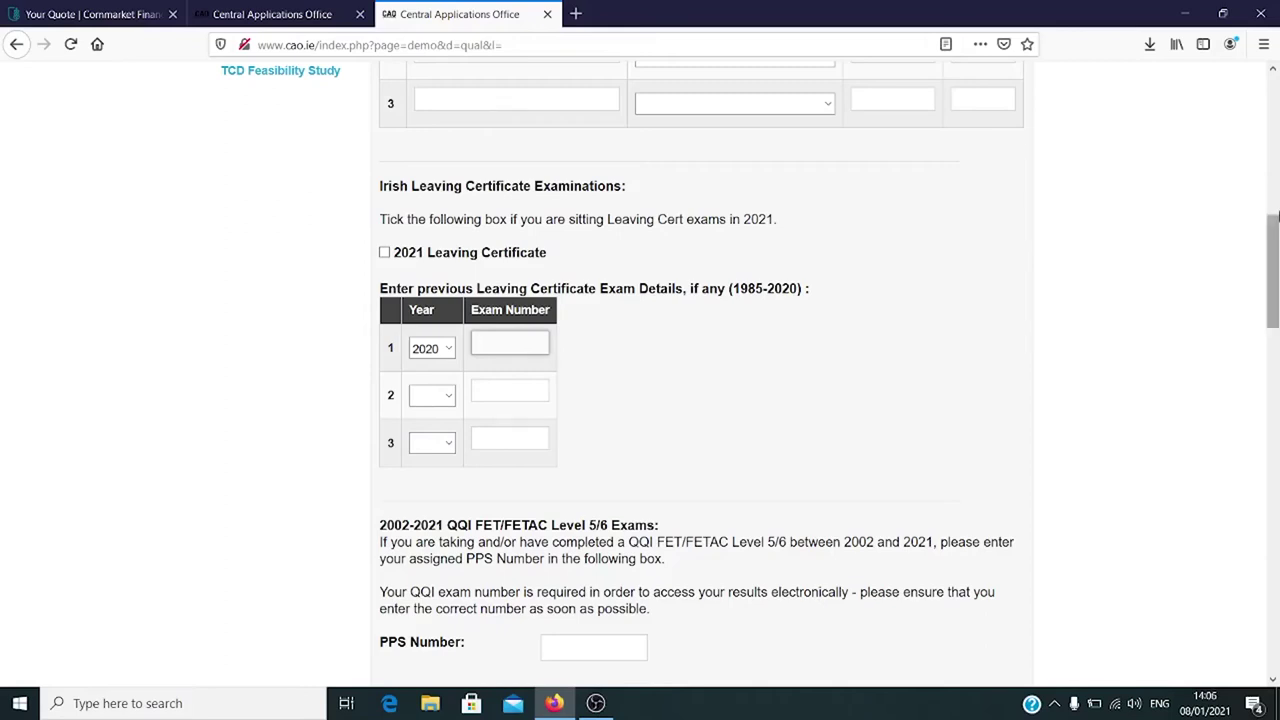
drag(1276, 220, 1272, 327)
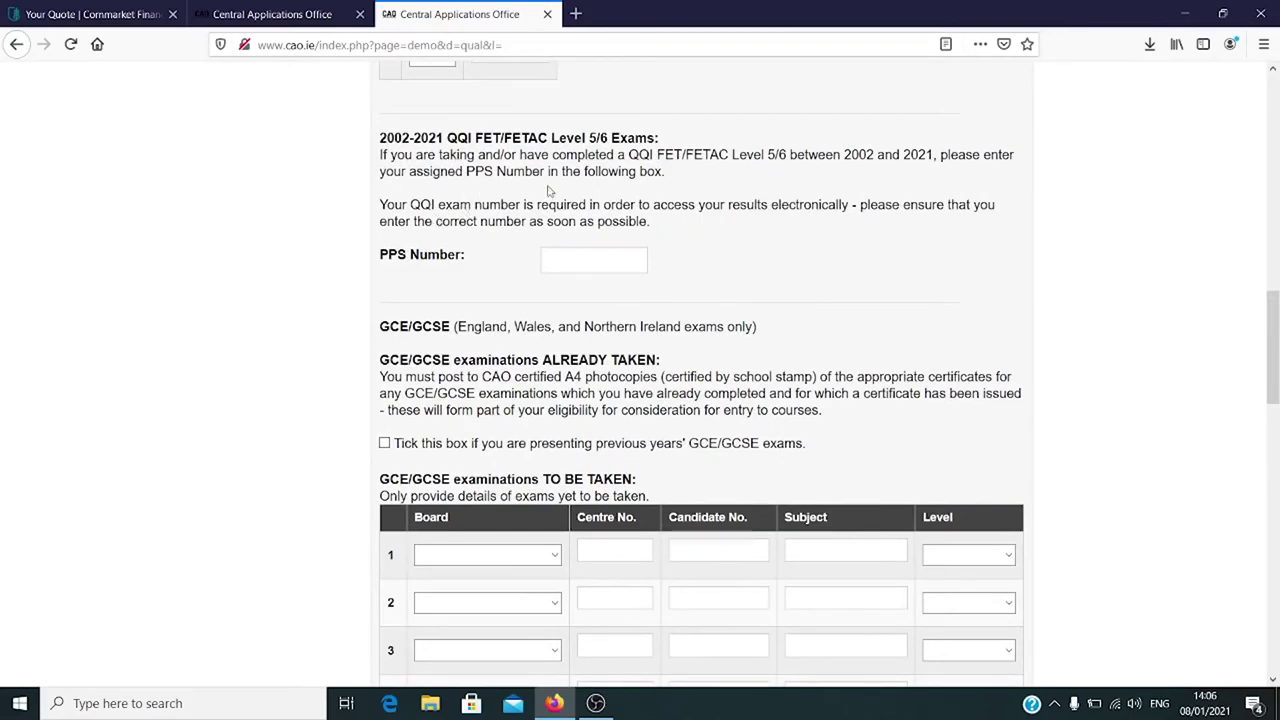
- Fill the QQI section's PPS Number field with the saved PPS number
click(560, 263)
text(98798)
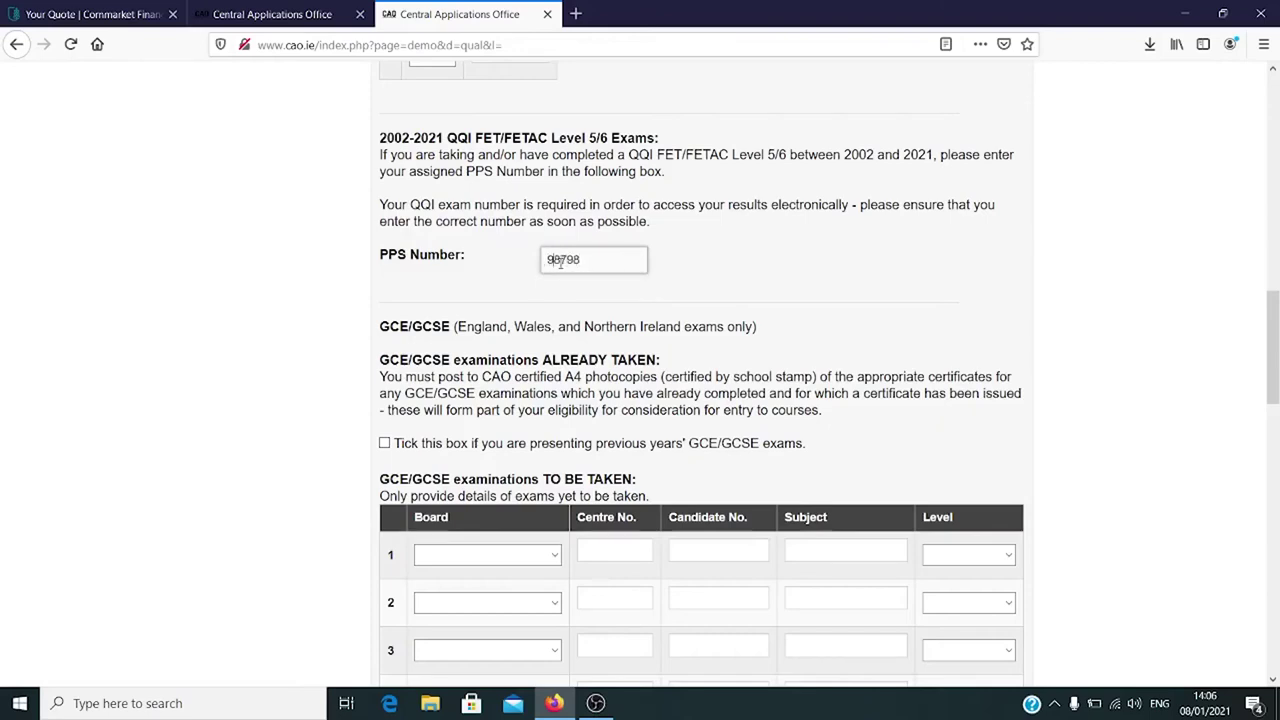
key(BackSpace)
key(BackSpace)
key(BackSpace)
key(BackSpace)
click(560, 262)
key(Escape)
- Scroll to the bottom of the qualifications form and continue with the demo
drag(1270, 325, 1274, 375)
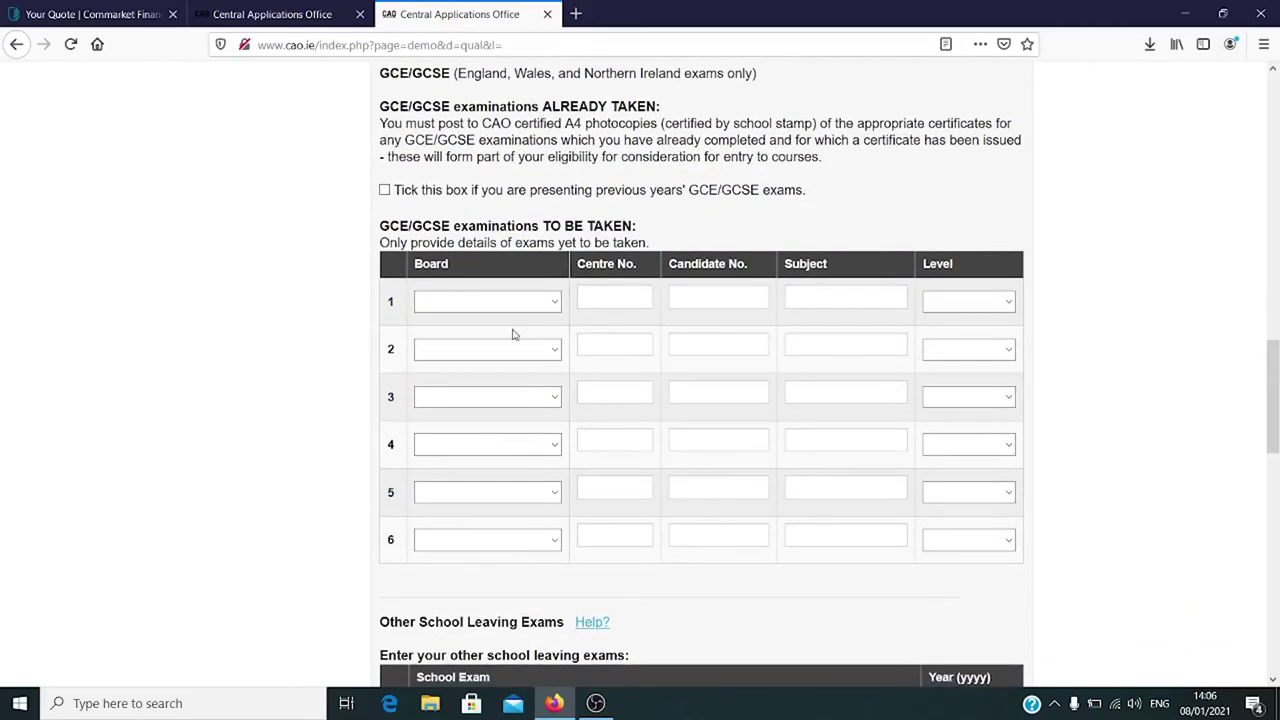
drag(1276, 395, 1275, 497)
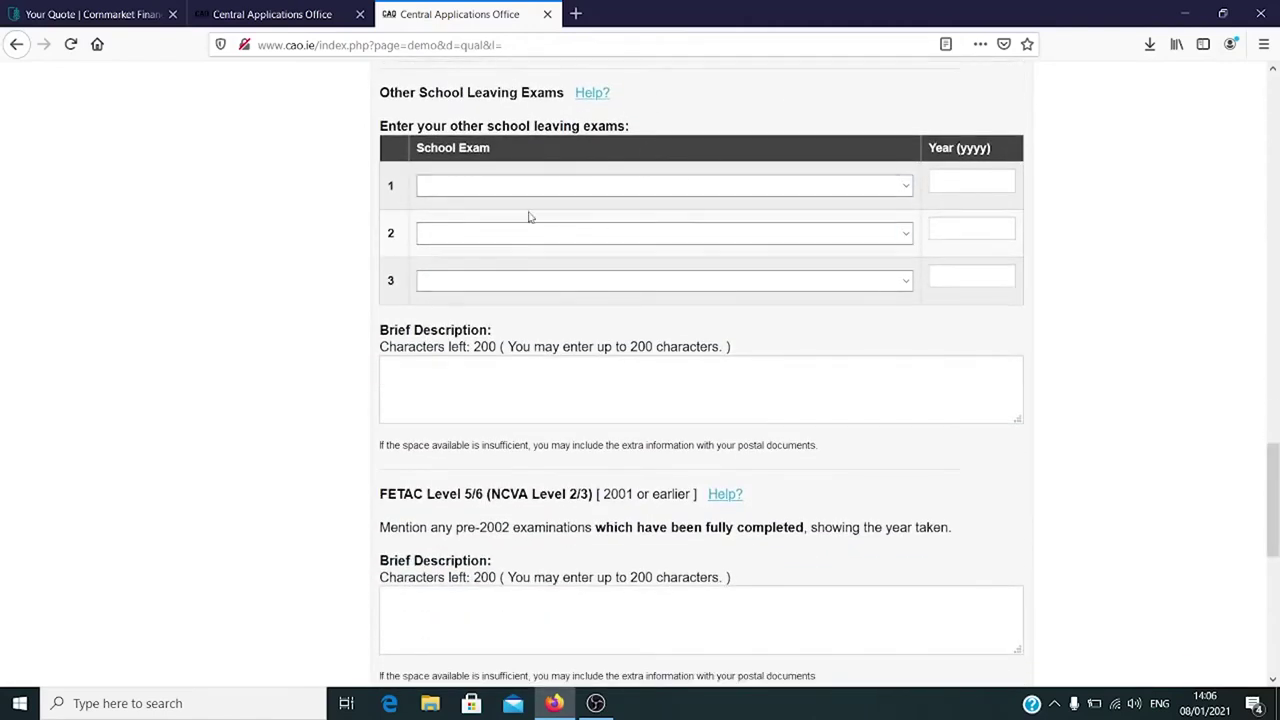
drag(1270, 475, 1276, 522)
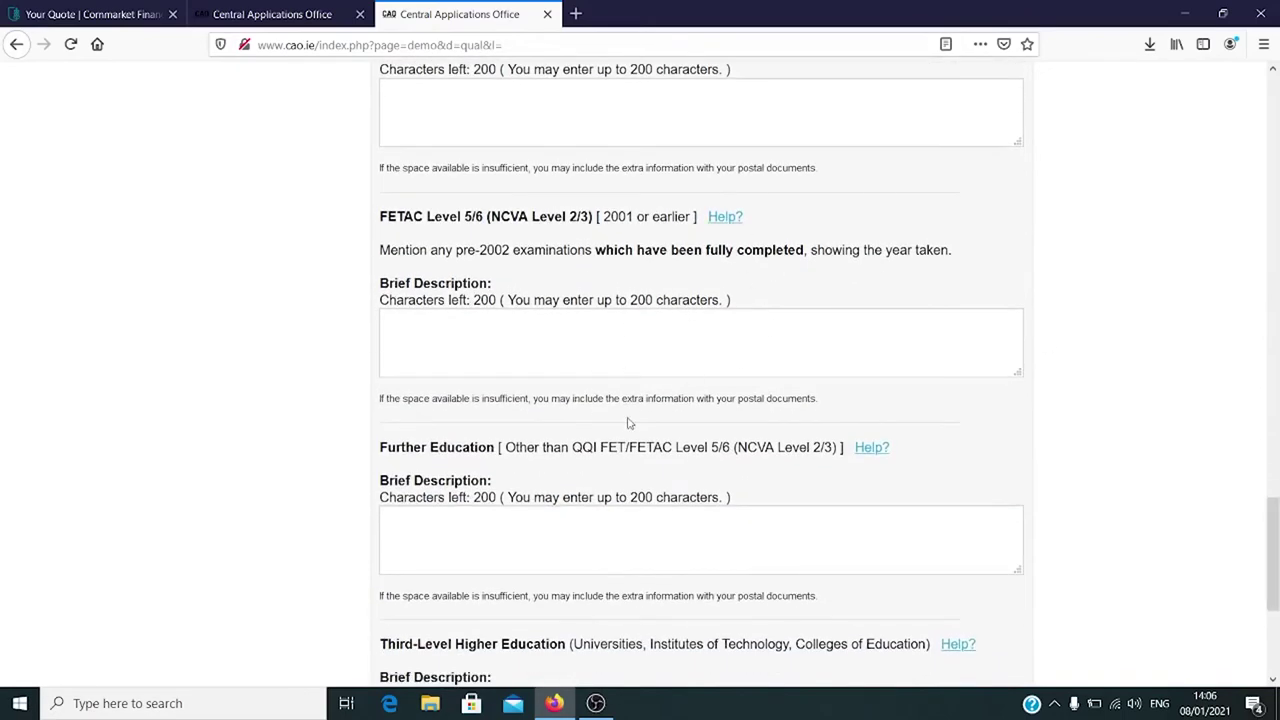
drag(1276, 528, 1276, 590)
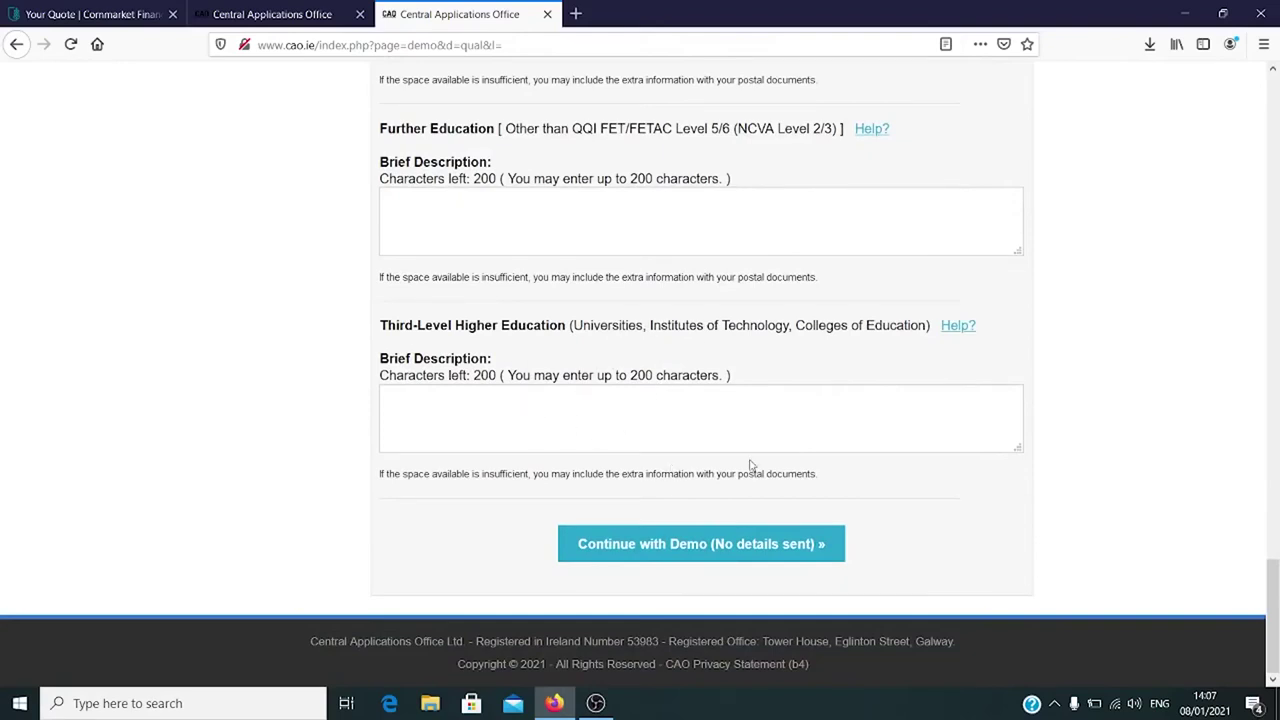
click(642, 554)
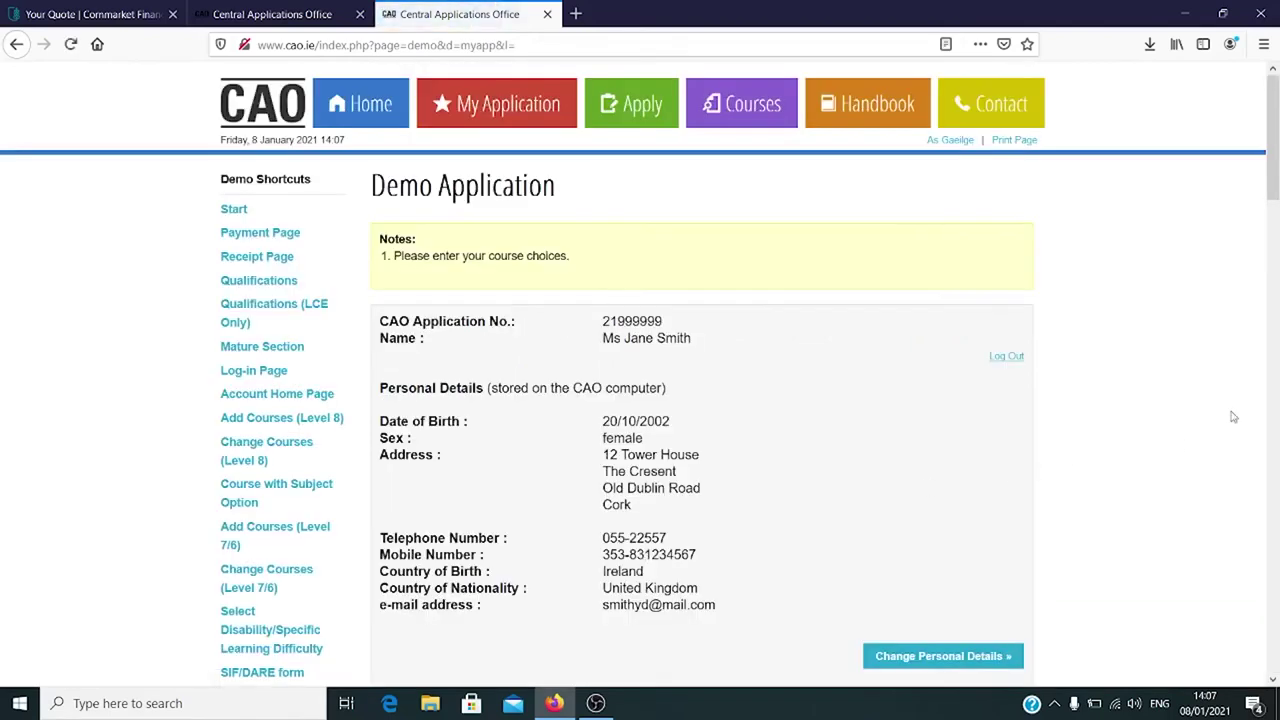
- Scroll past the personal details to Course Choices, where Level 8 and Level 7/6 show None Selected
drag(1276, 172, 1276, 148)
click(1273, 680)
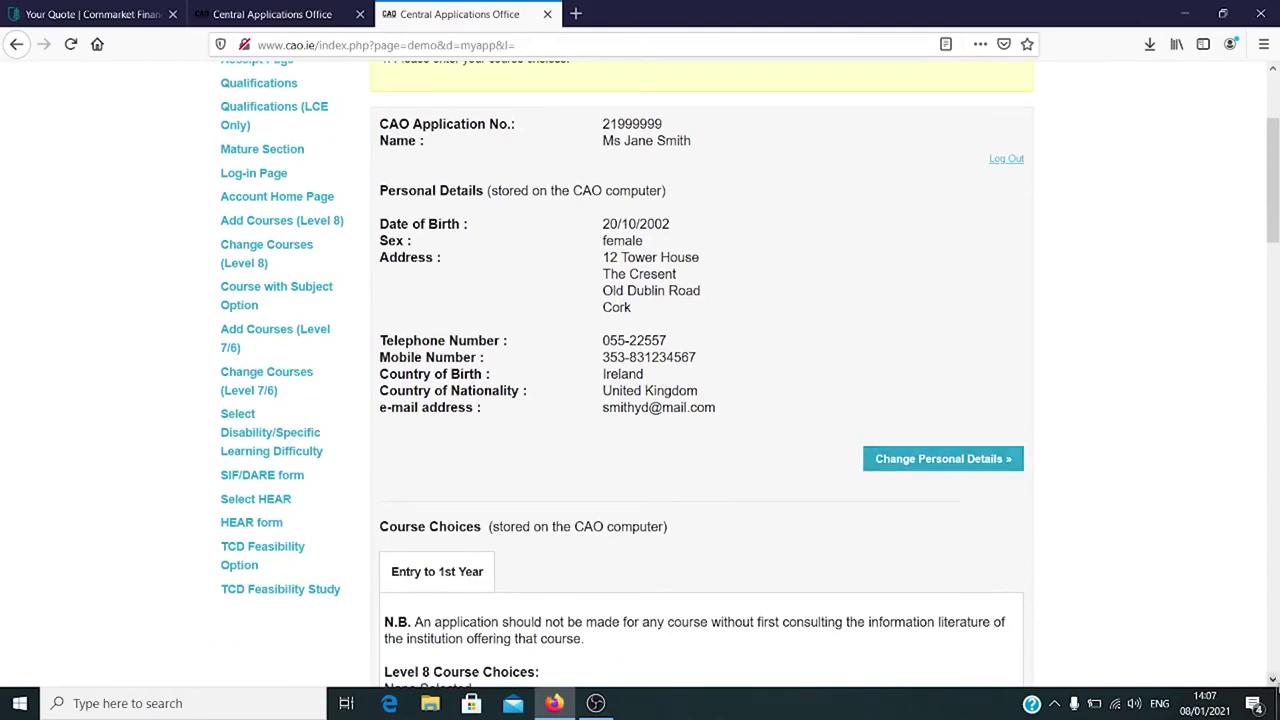
drag(1272, 682, 1272, 682)
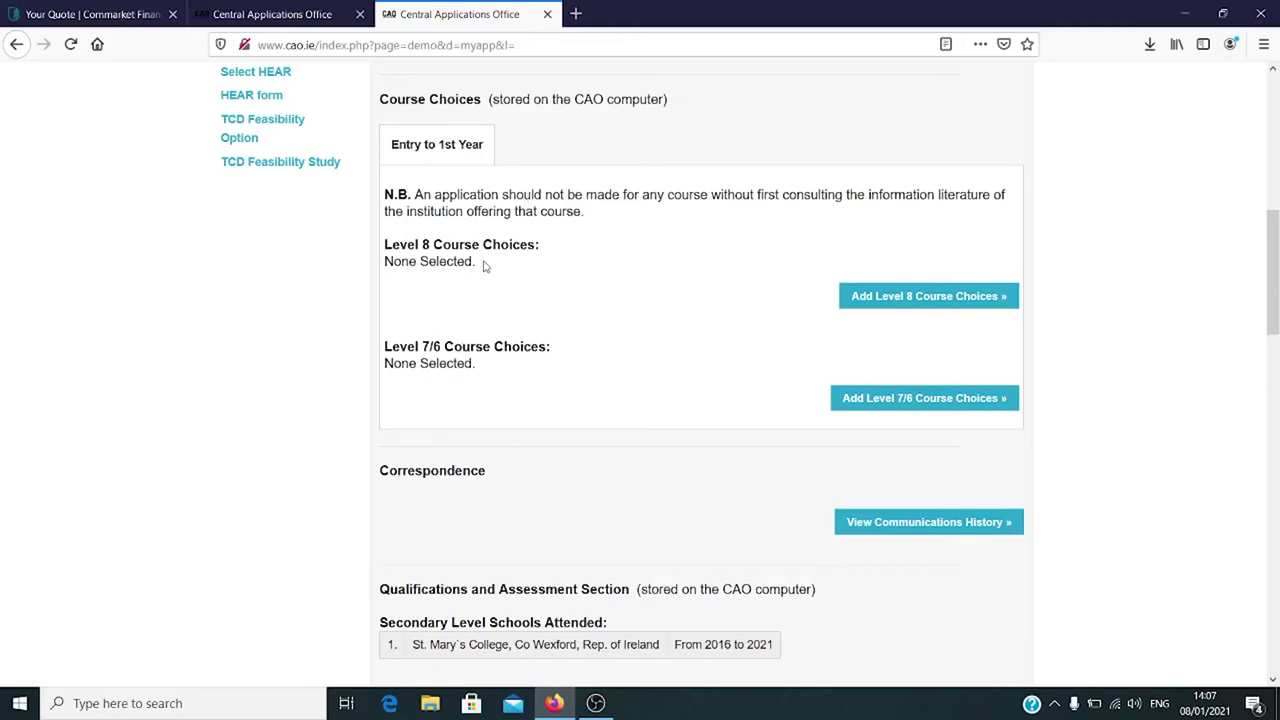
- Look up University College Dublin's Level 8 courses in the course search list
click(866, 300)
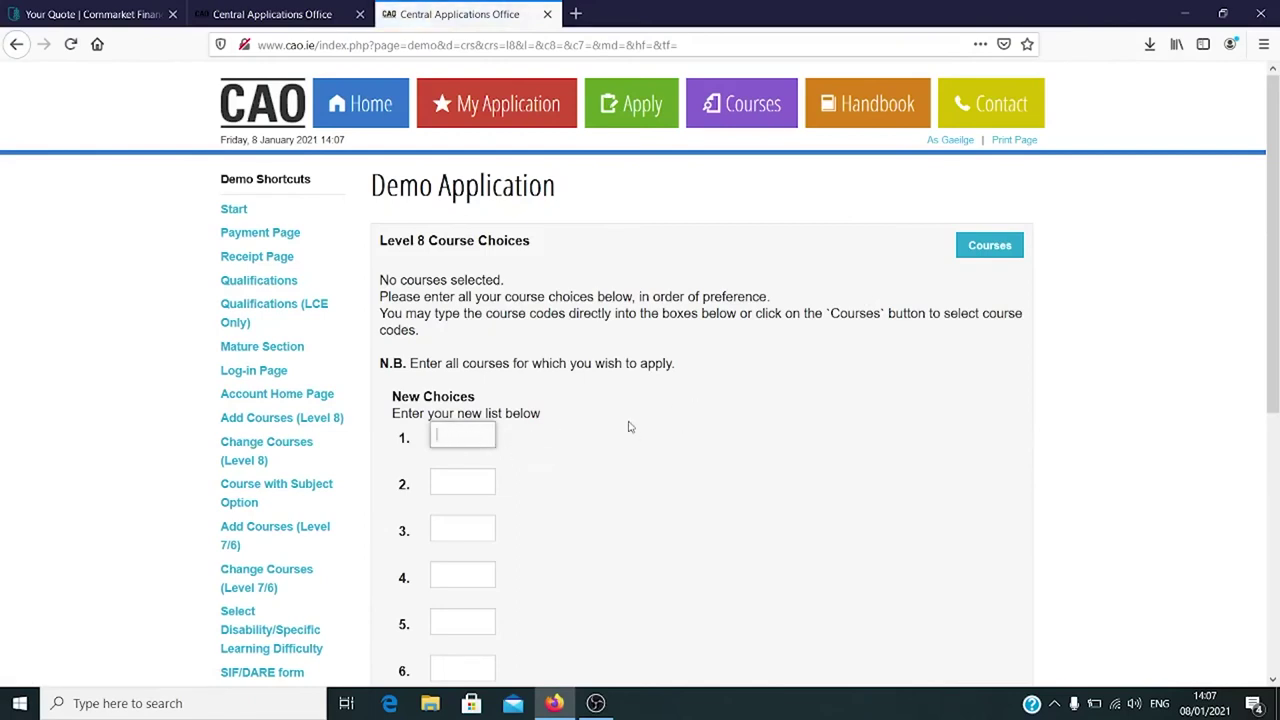
click(985, 252)
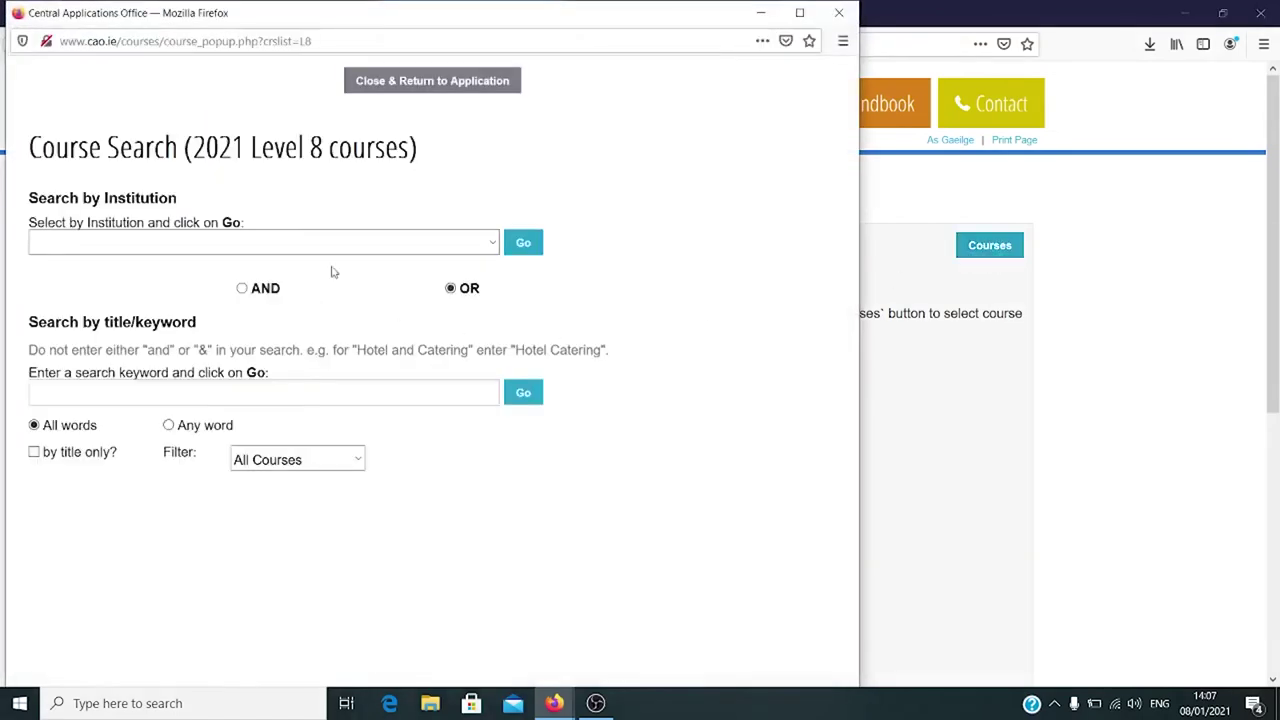
click(278, 246)
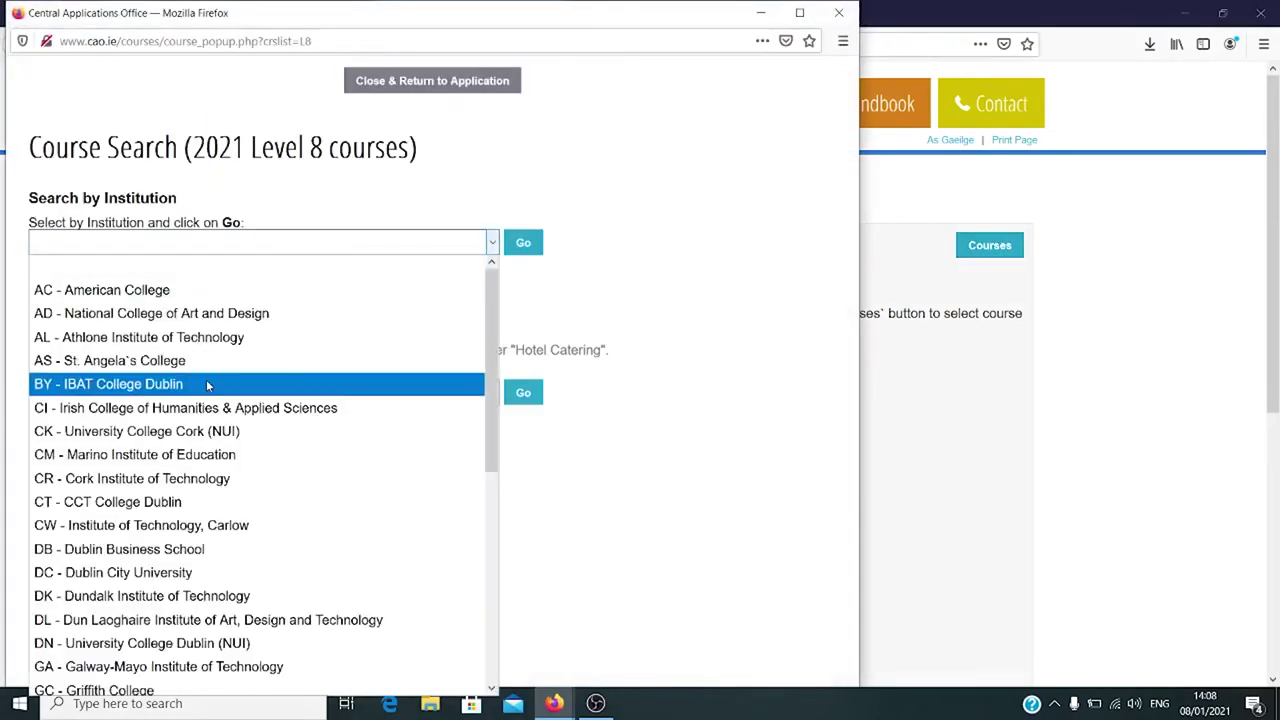
click(118, 645)
click(523, 243)
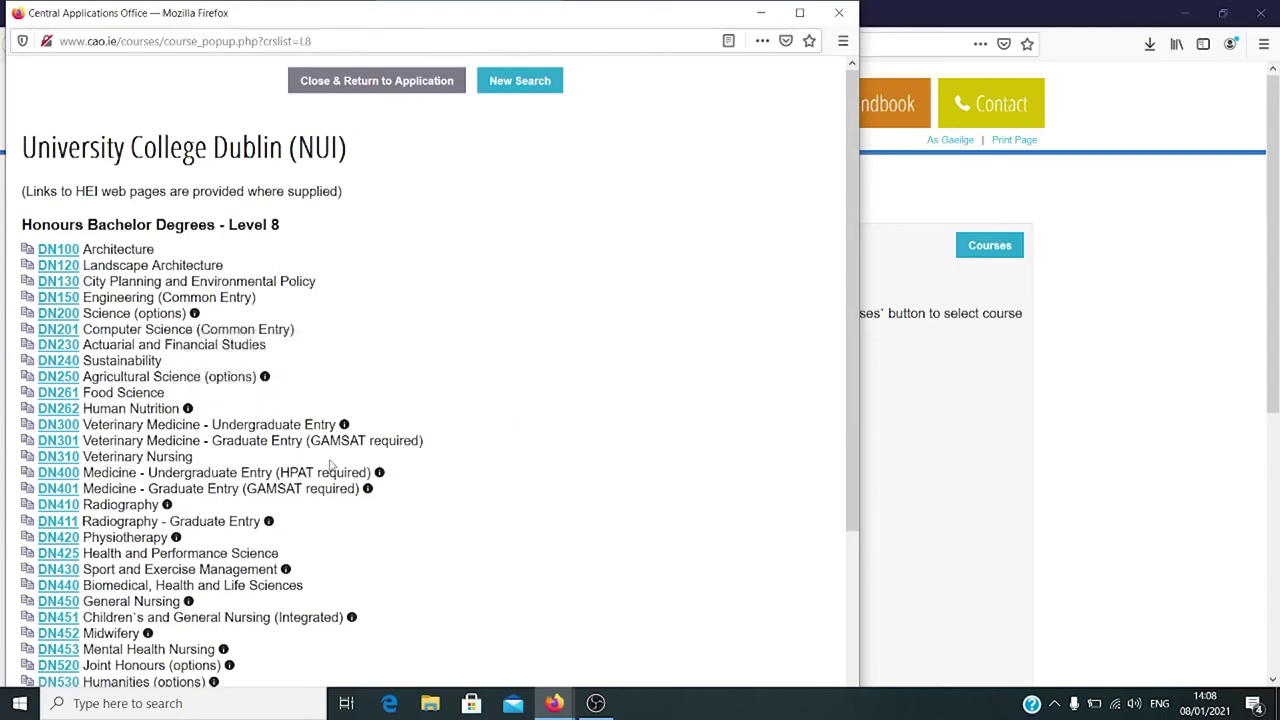
drag(849, 224, 851, 375)
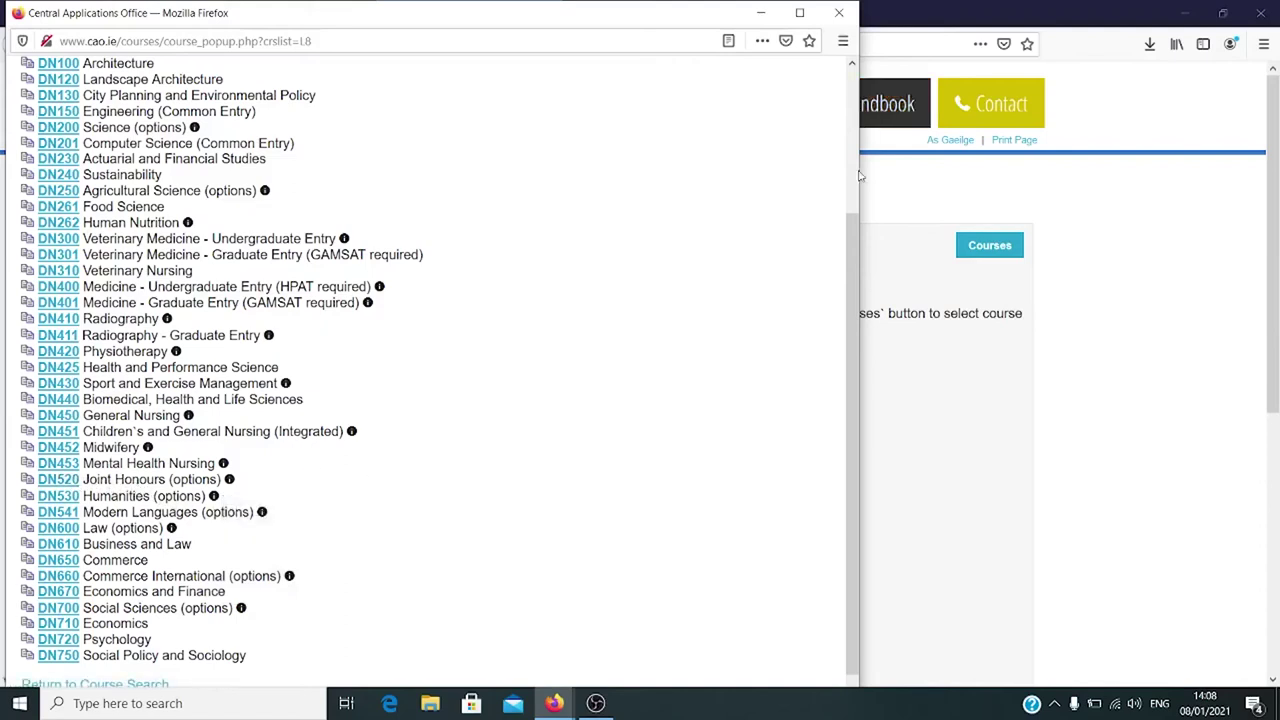
click(1107, 340)
- Enter DN520 as the first Level 8 course choice
click(439, 436)
text(dn)
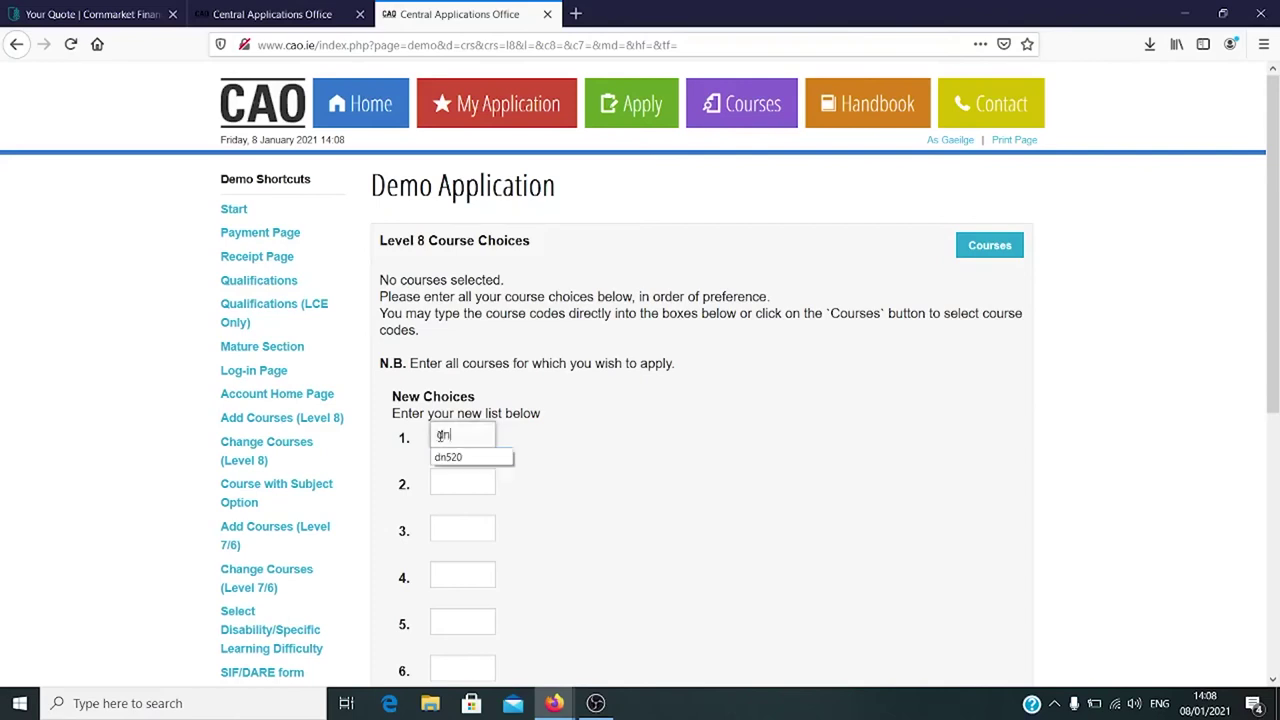
text(520)
click(612, 492)
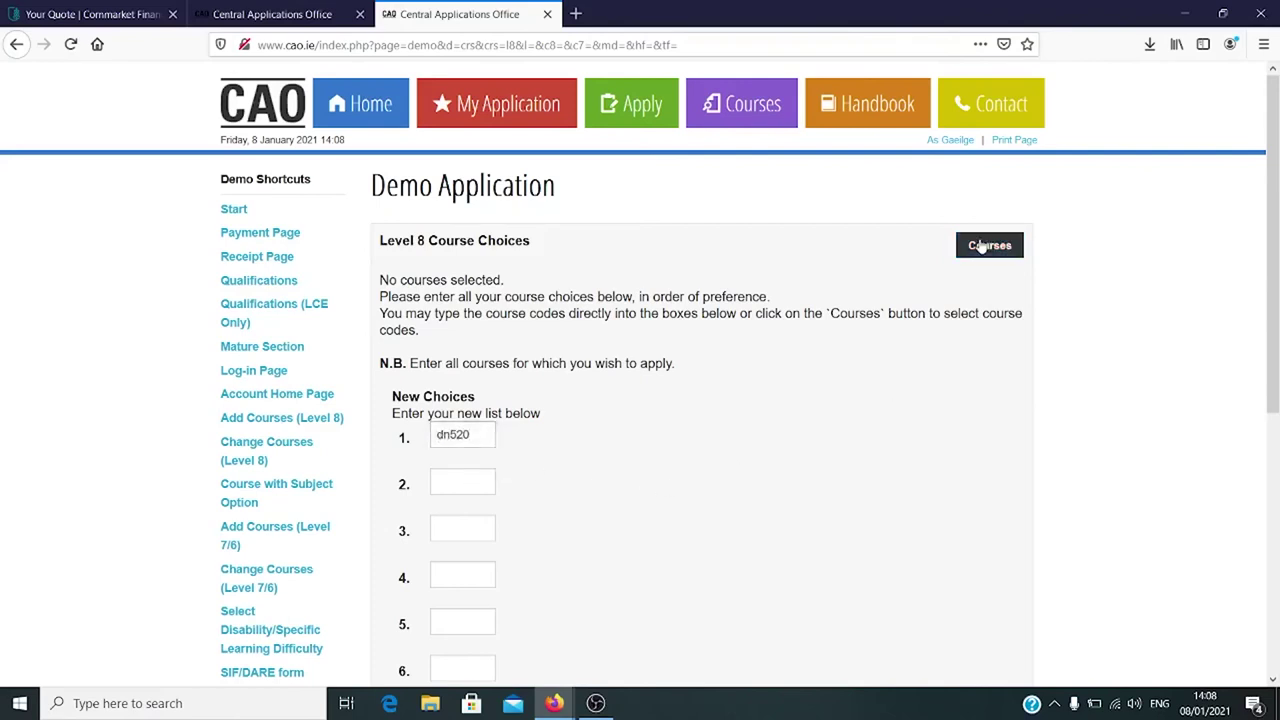
- Look up Technological University Dublin's courses in the course search window
click(984, 246)
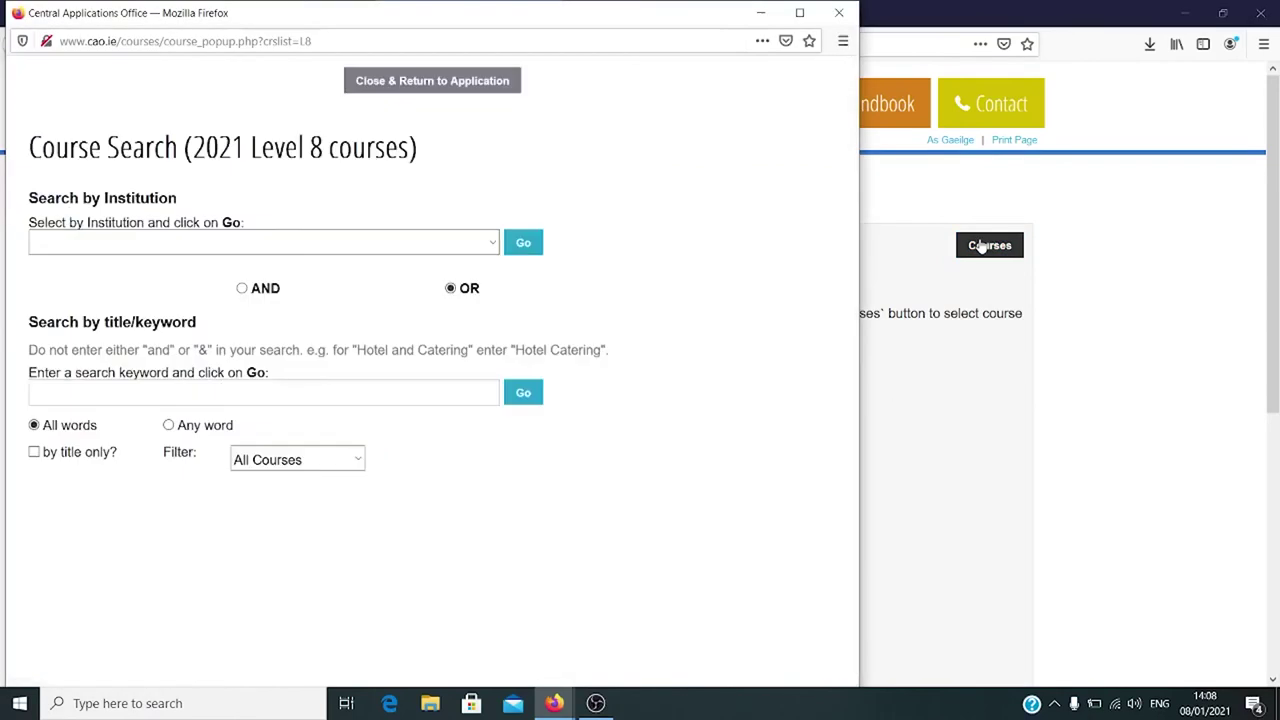
click(363, 247)
drag(494, 378, 502, 626)
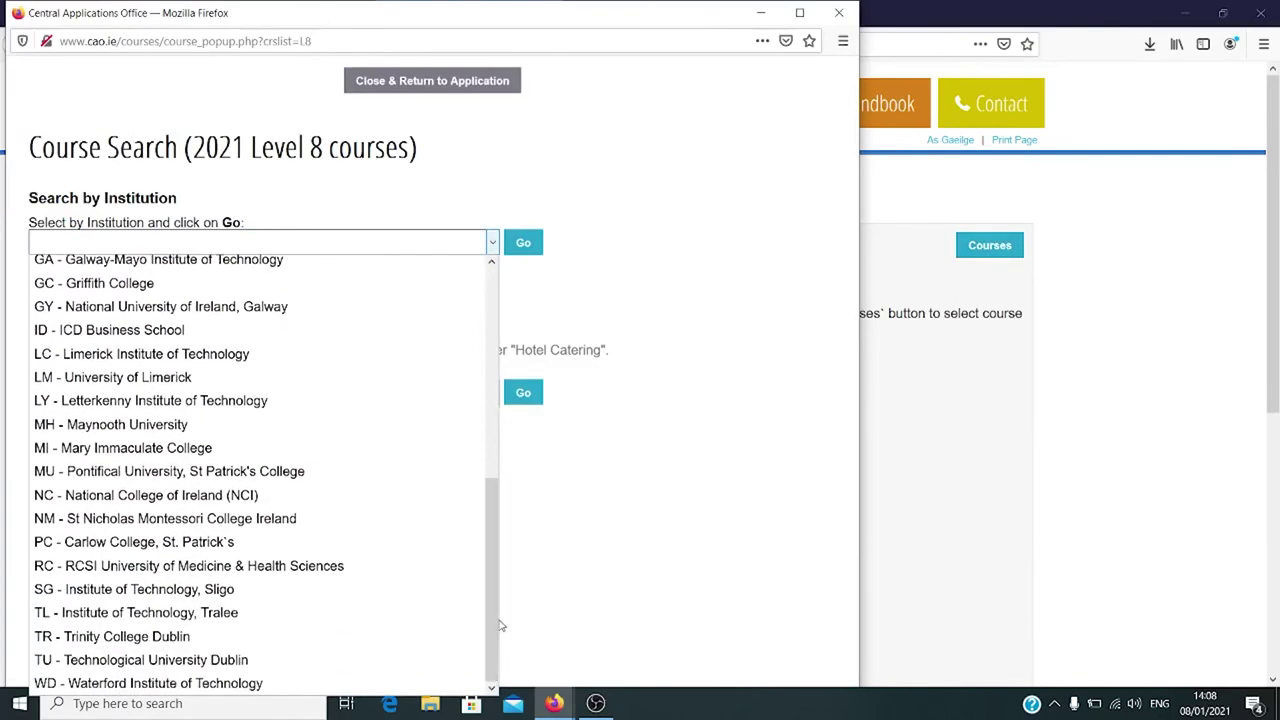
click(150, 662)
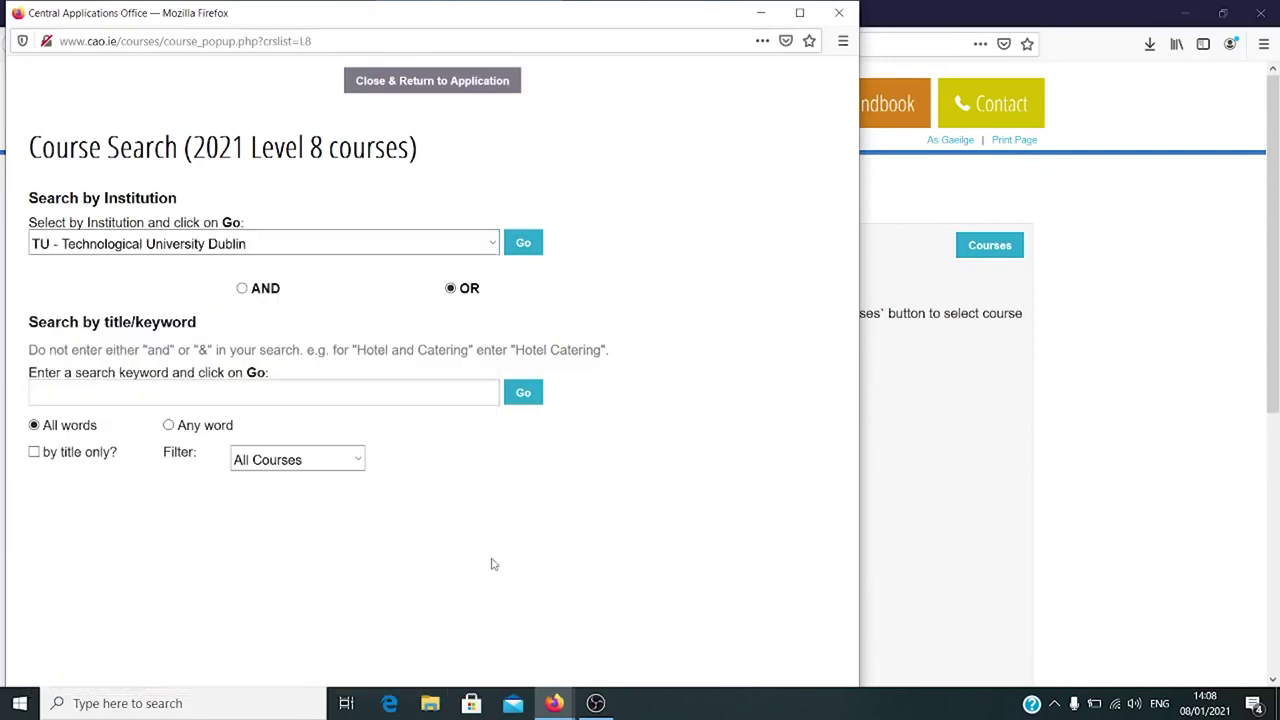
click(520, 247)
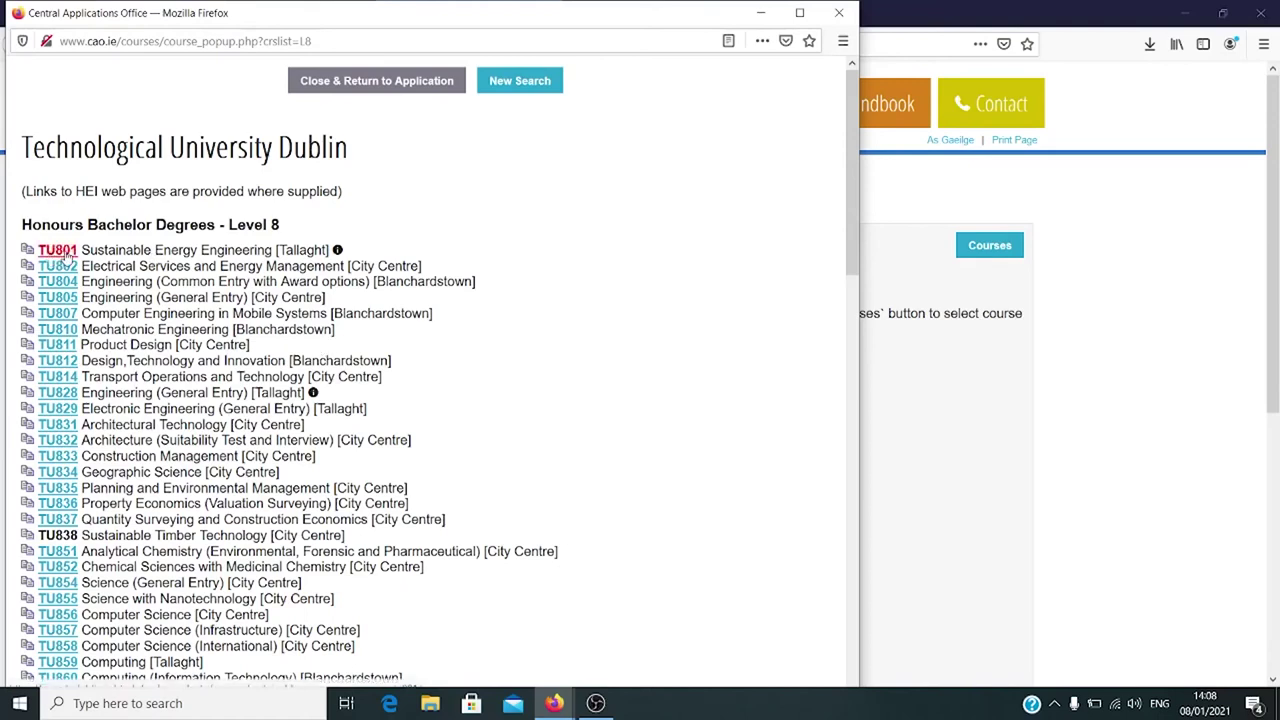
click(829, 20)
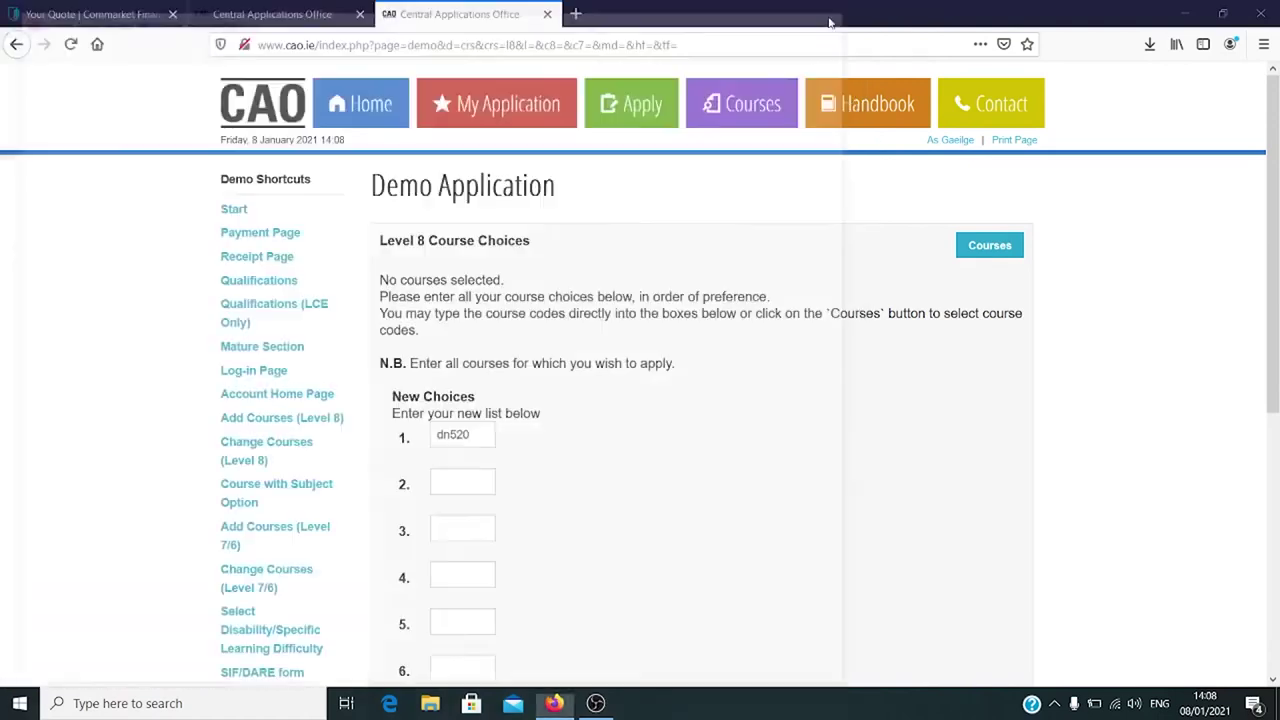
- Enter TU801 as the second Level 8 course choice
click(456, 478)
text(tu801)
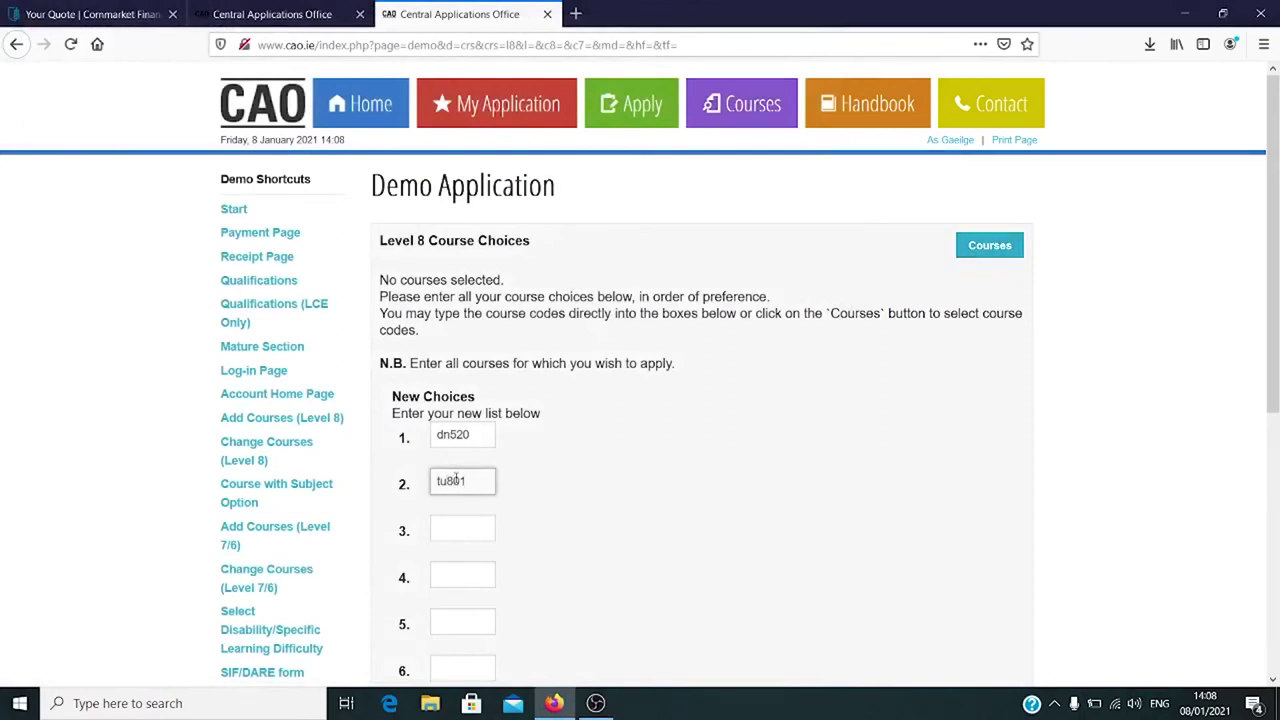
click(819, 483)
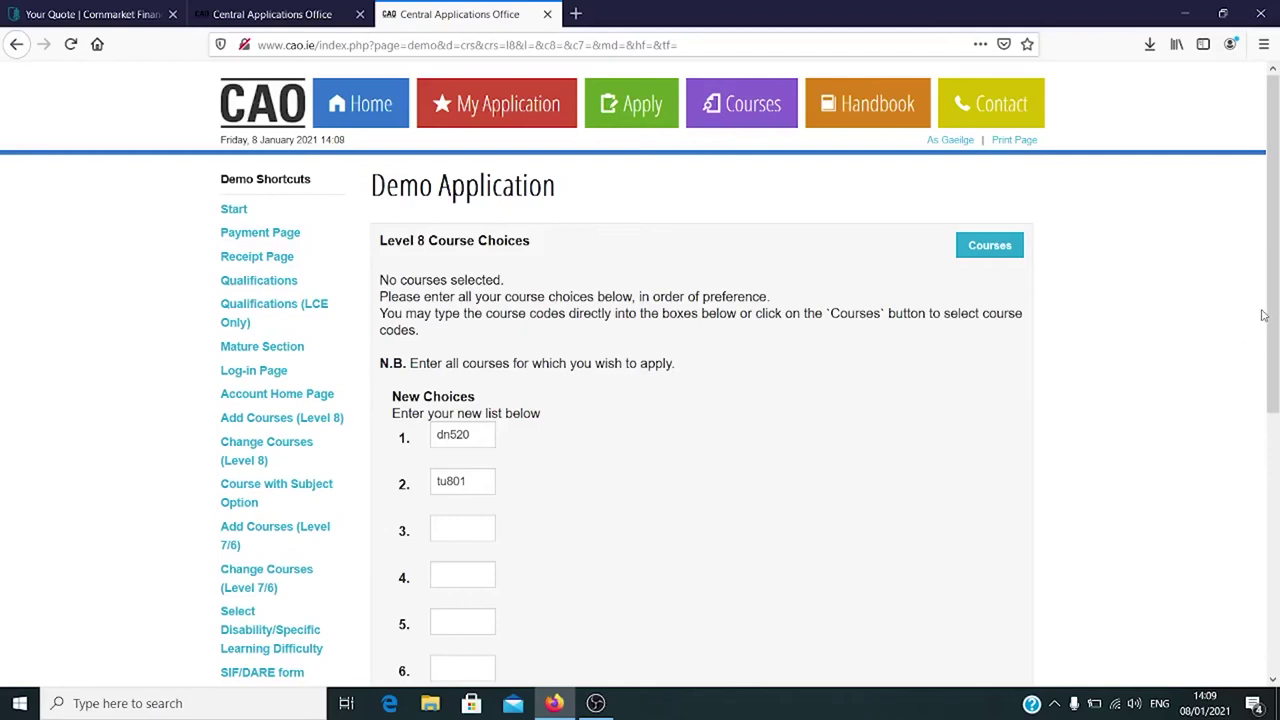
scroll(1274, 311, down, 5)
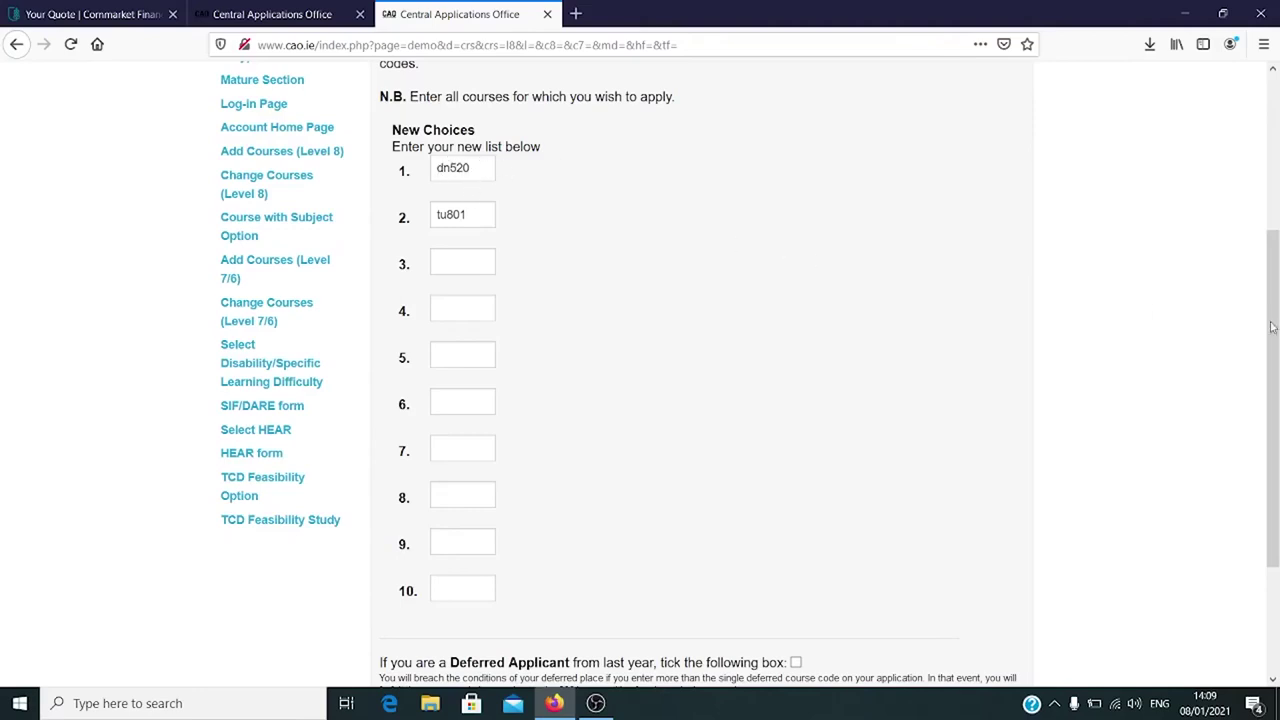
- Submit the Level 8 choices DN520 and TU801 with 'Continue with Course Choices (no details sent)'
drag(1277, 342, 1278, 220)
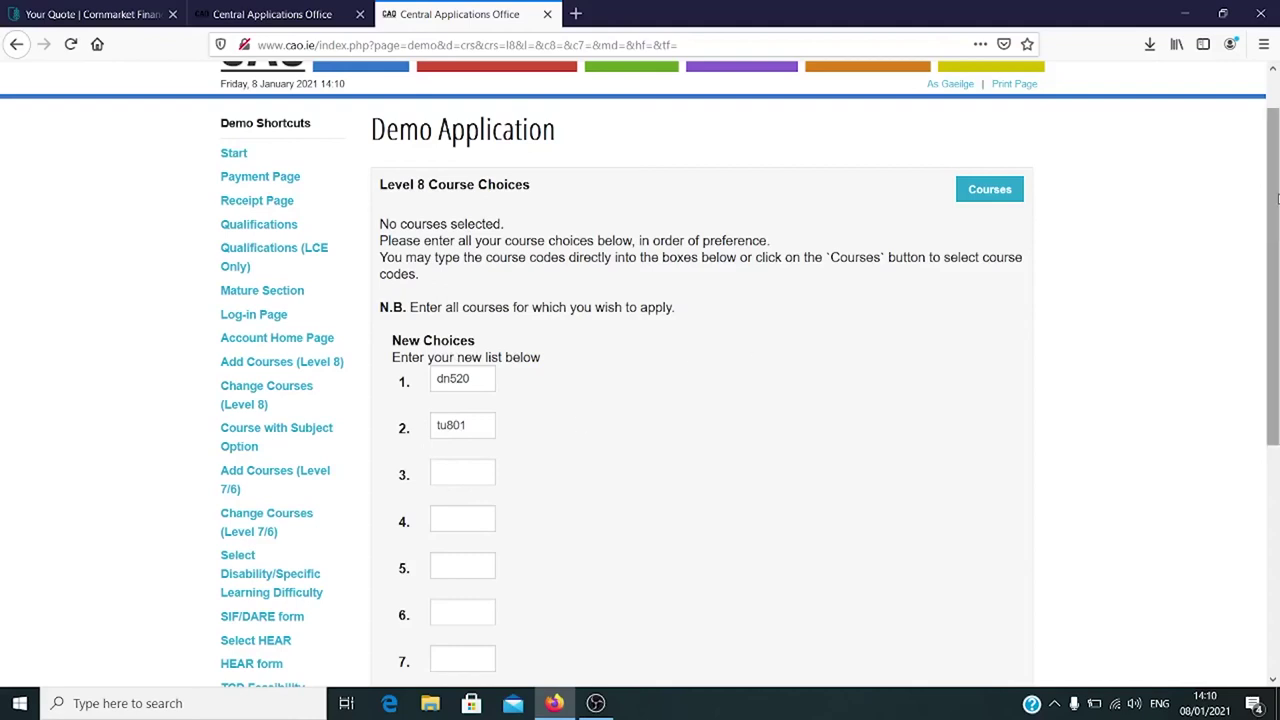
drag(1276, 198, 1163, 480)
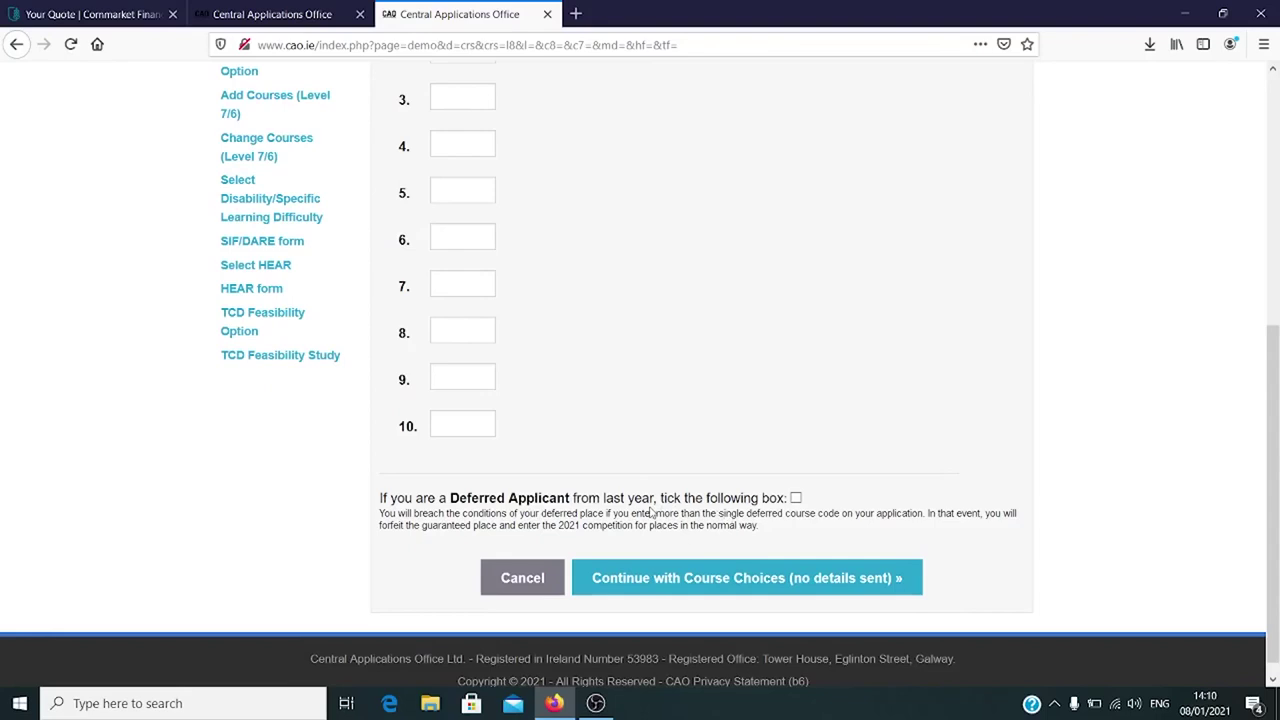
click(722, 579)
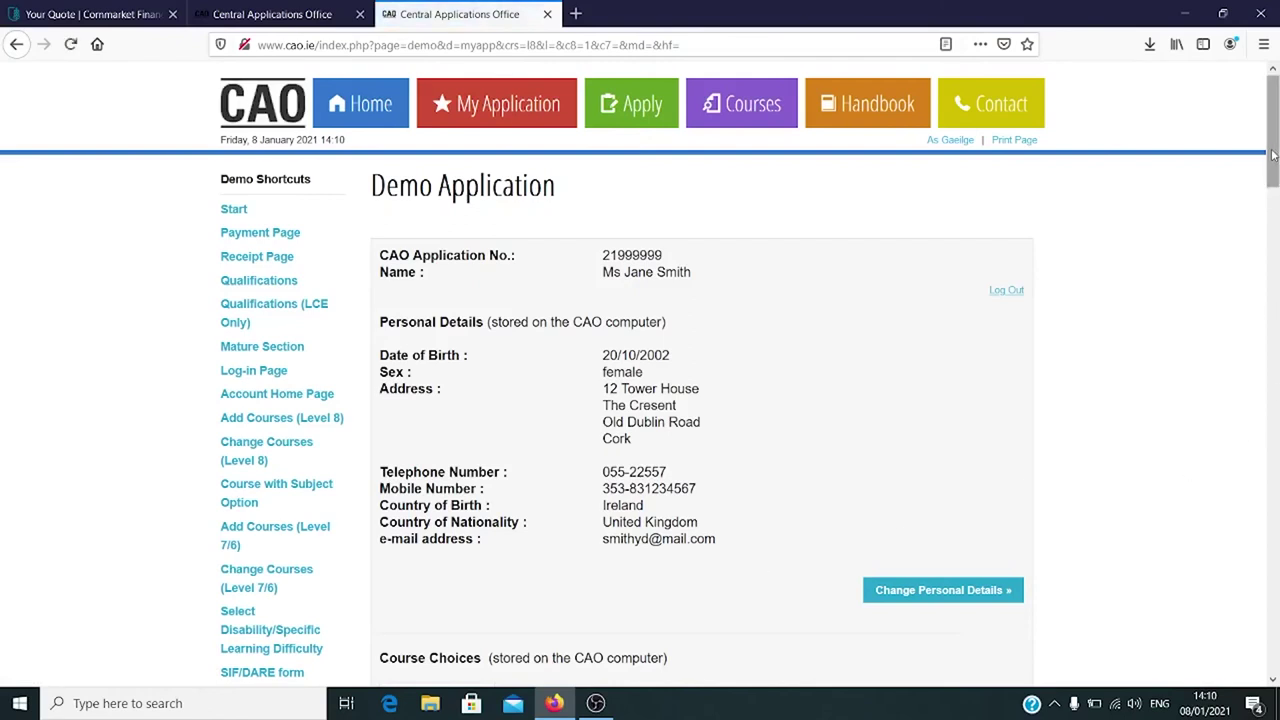
drag(1276, 165, 1276, 265)
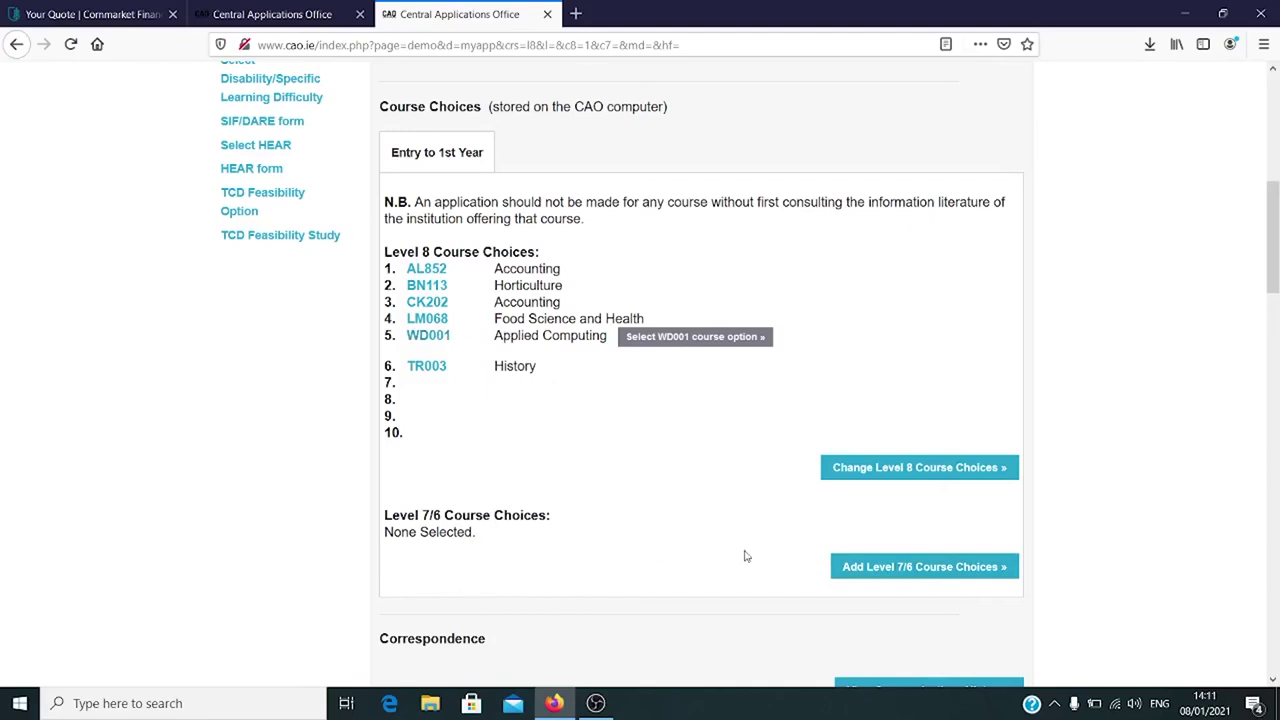
drag(1274, 210, 1275, 294)
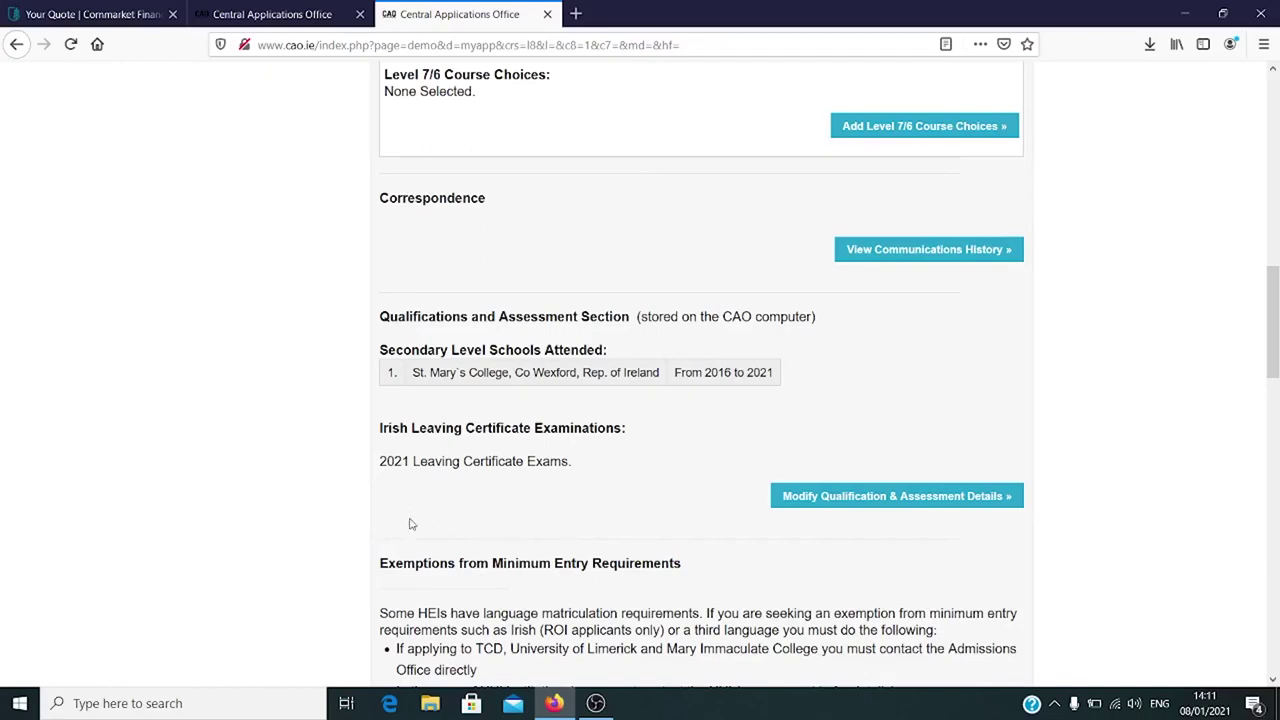
click(1274, 681)
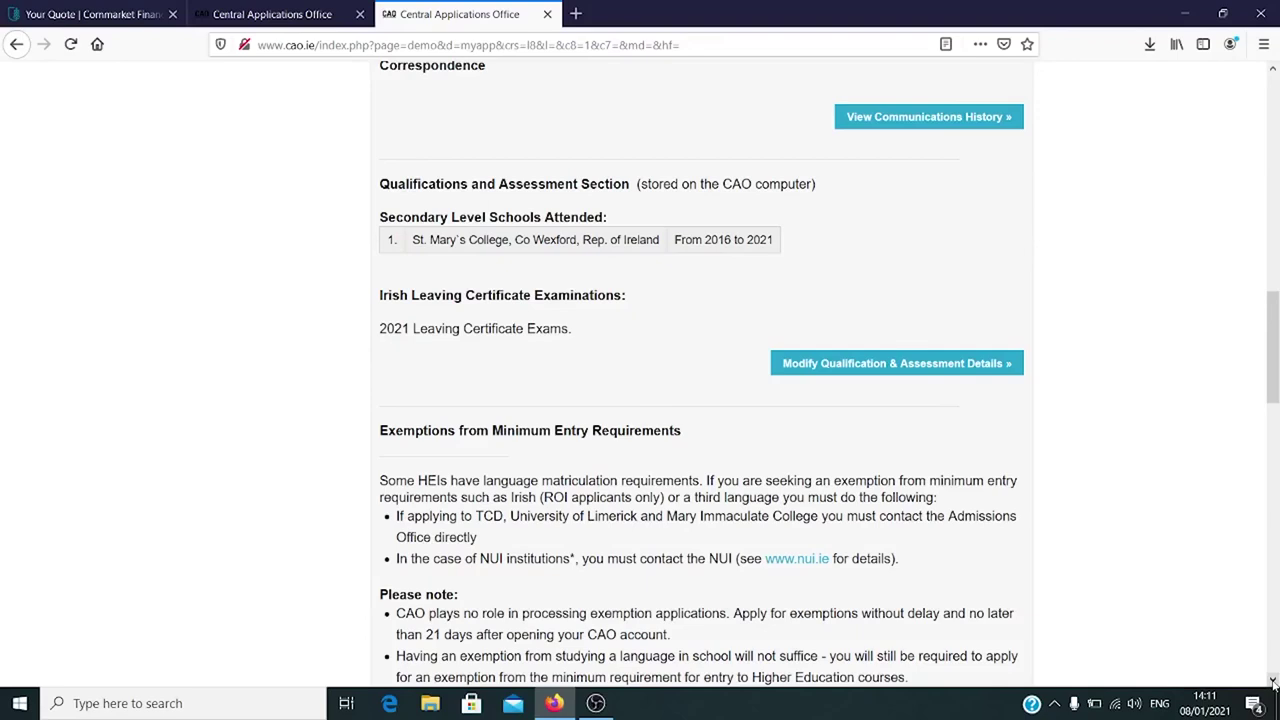
click(1274, 681)
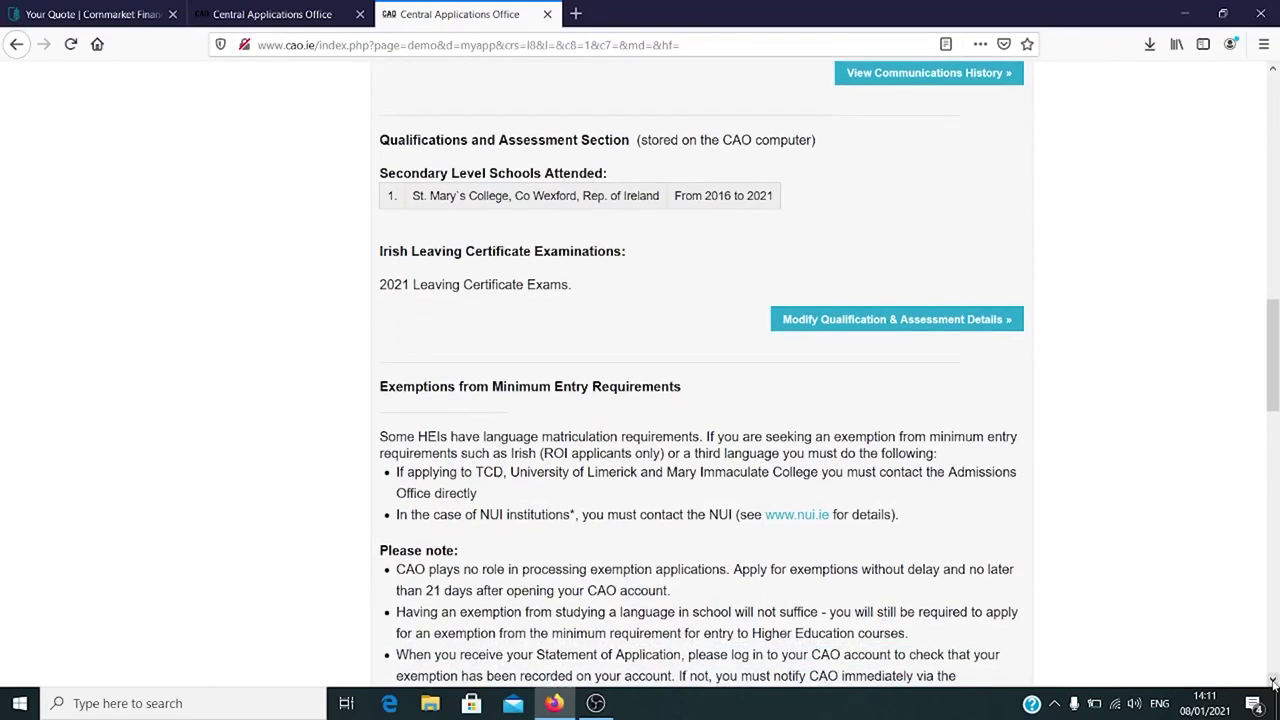
click(1274, 681)
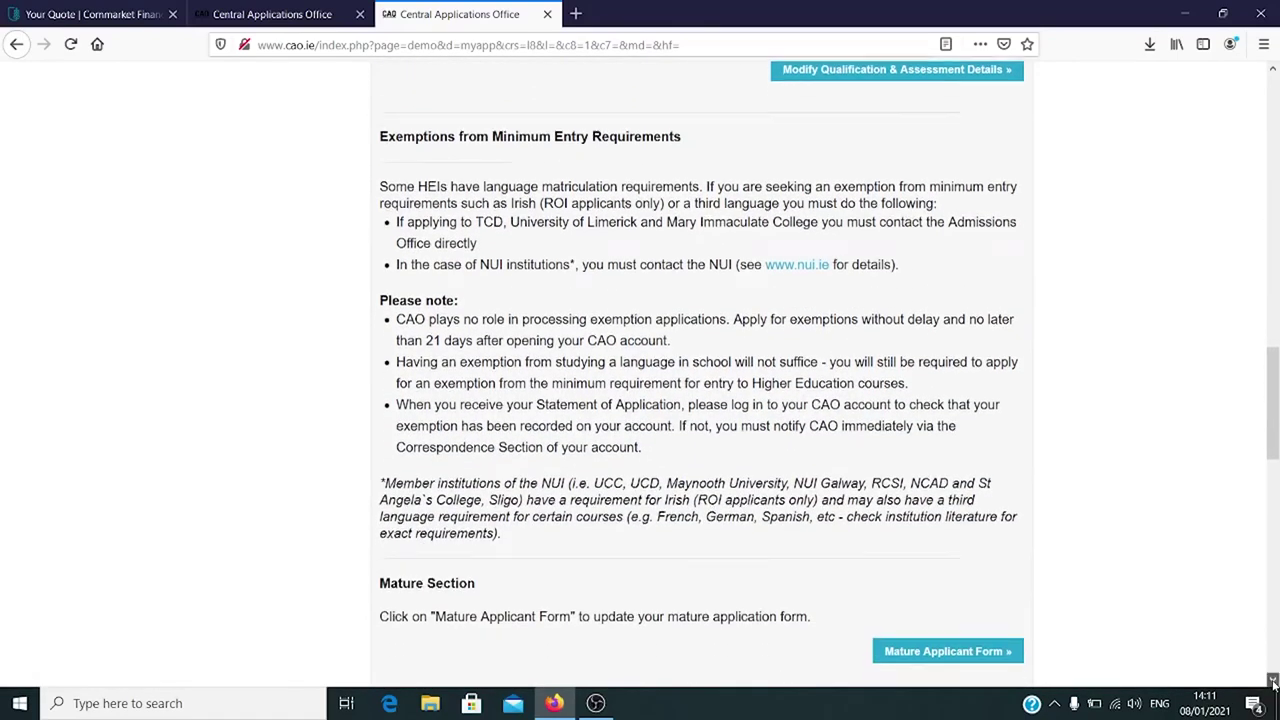
click(1274, 681)
click(1274, 681)
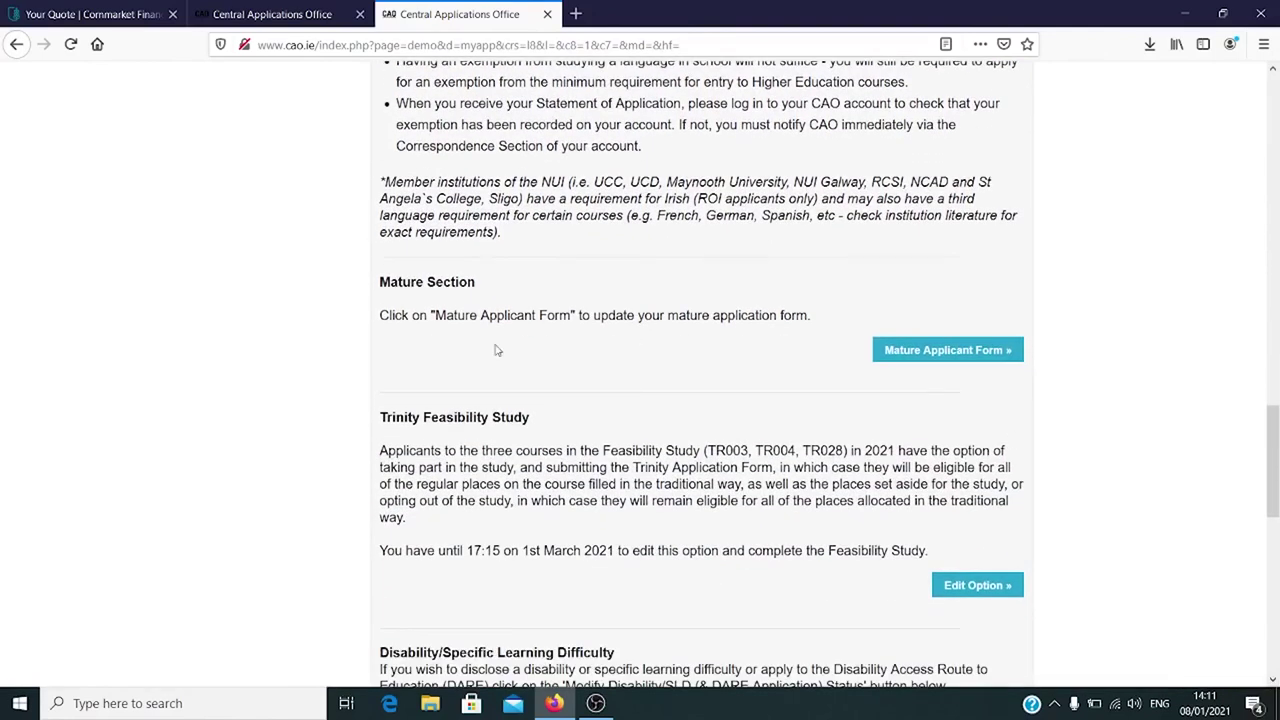
click(1273, 680)
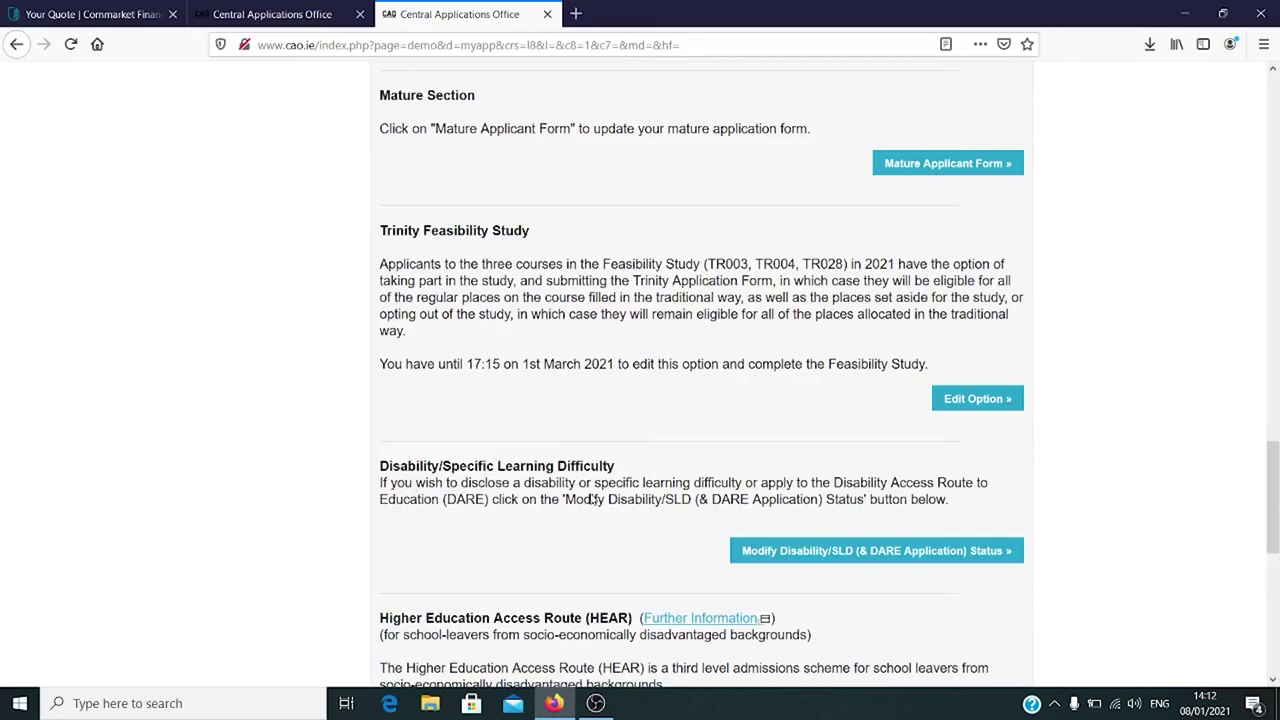
drag(1275, 486, 1275, 542)
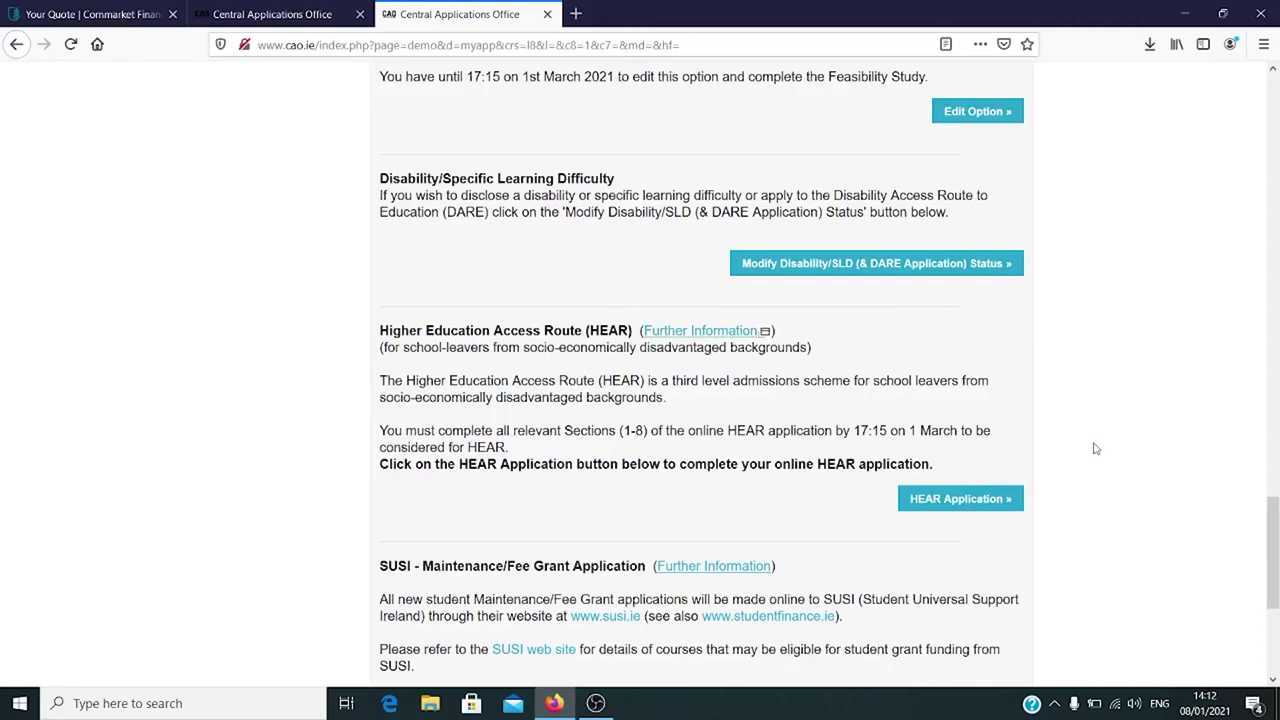
scroll(1272, 555, down, 3)
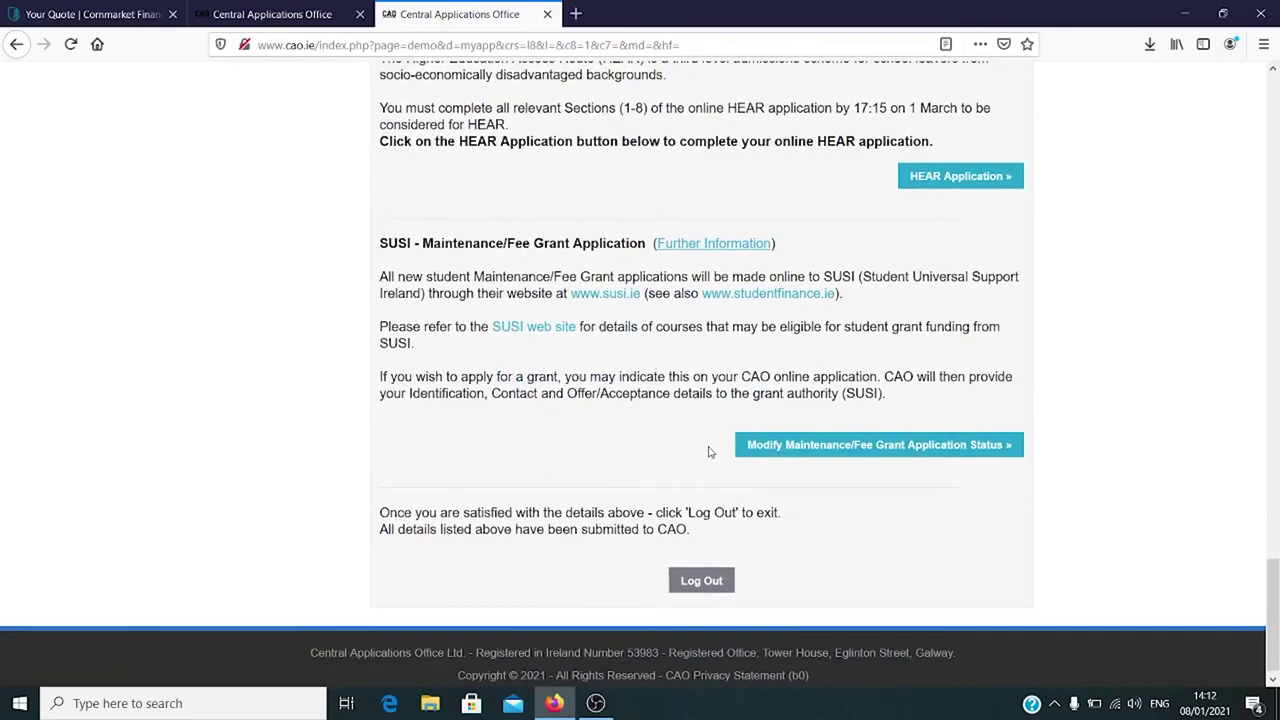
- Consent to sharing the applicant's details with SUSI for a maintenance grant and confirm
click(820, 445)
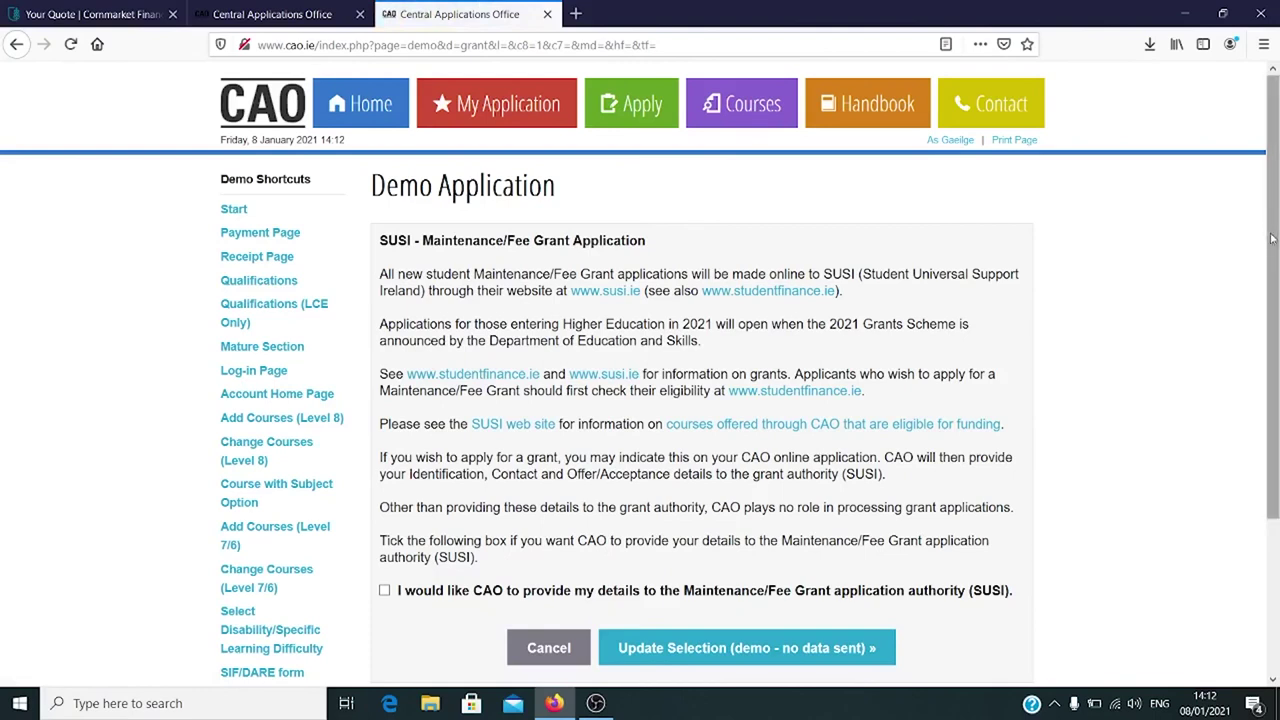
scroll(1276, 237, down, 2)
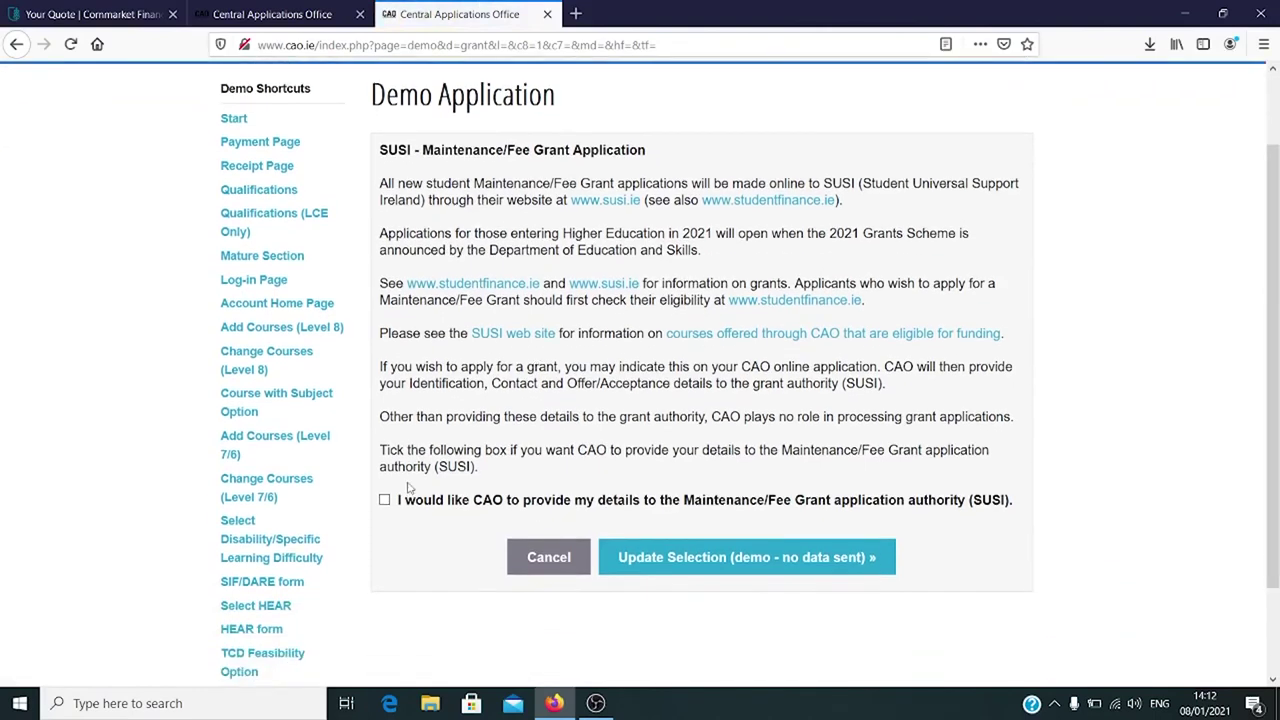
click(385, 502)
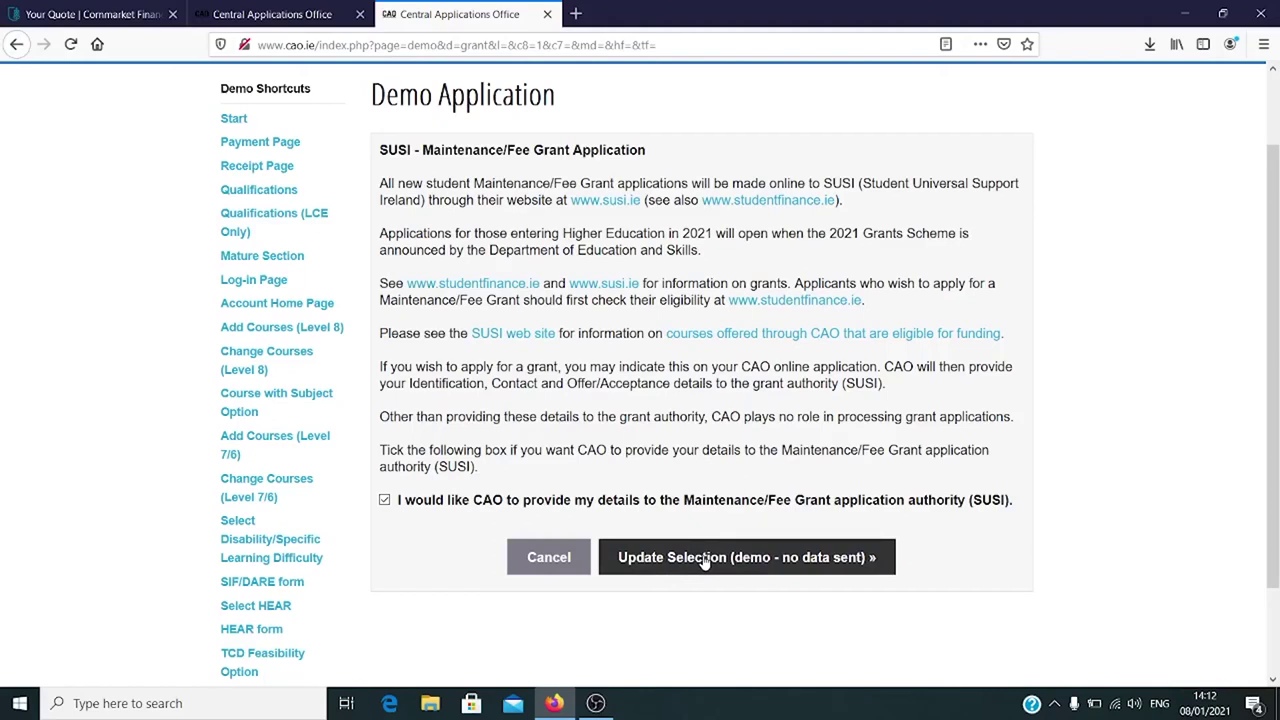
click(705, 560)
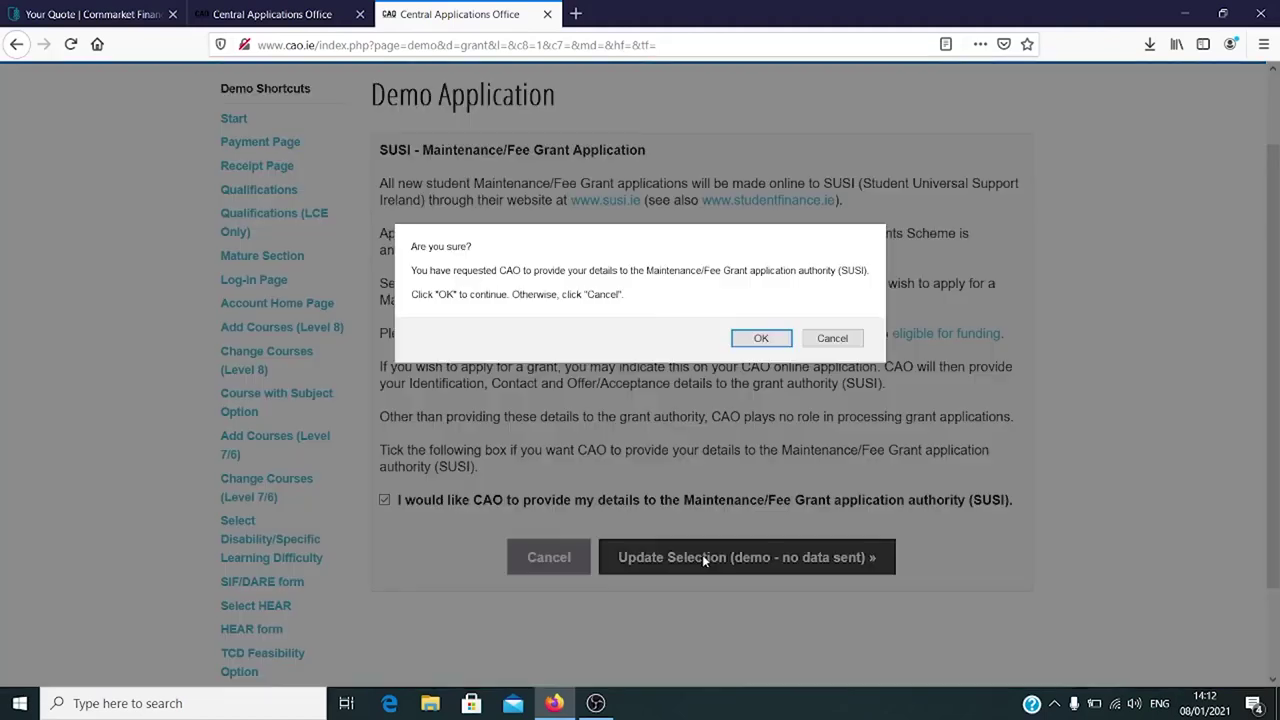
click(761, 339)
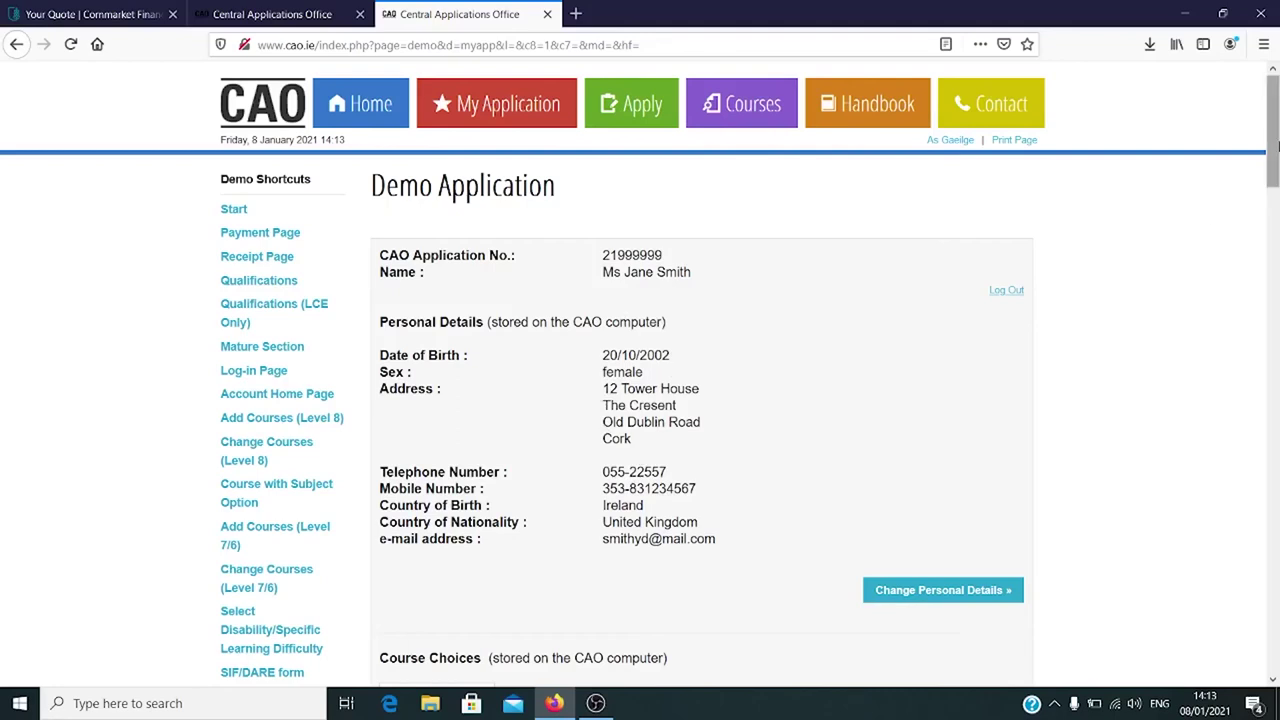
- Scroll to the end of the My Application overview, then switch to OBS Studio
click(1274, 145)
drag(1274, 145, 1272, 662)
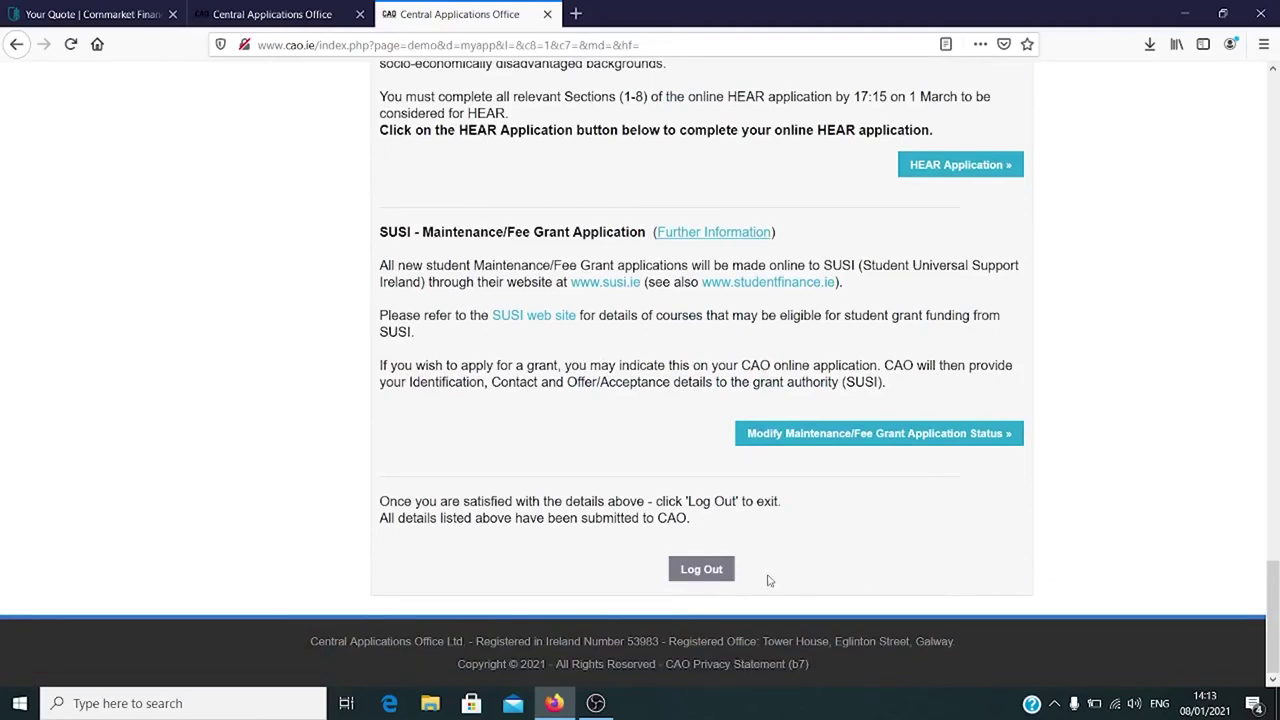
click(595, 703)
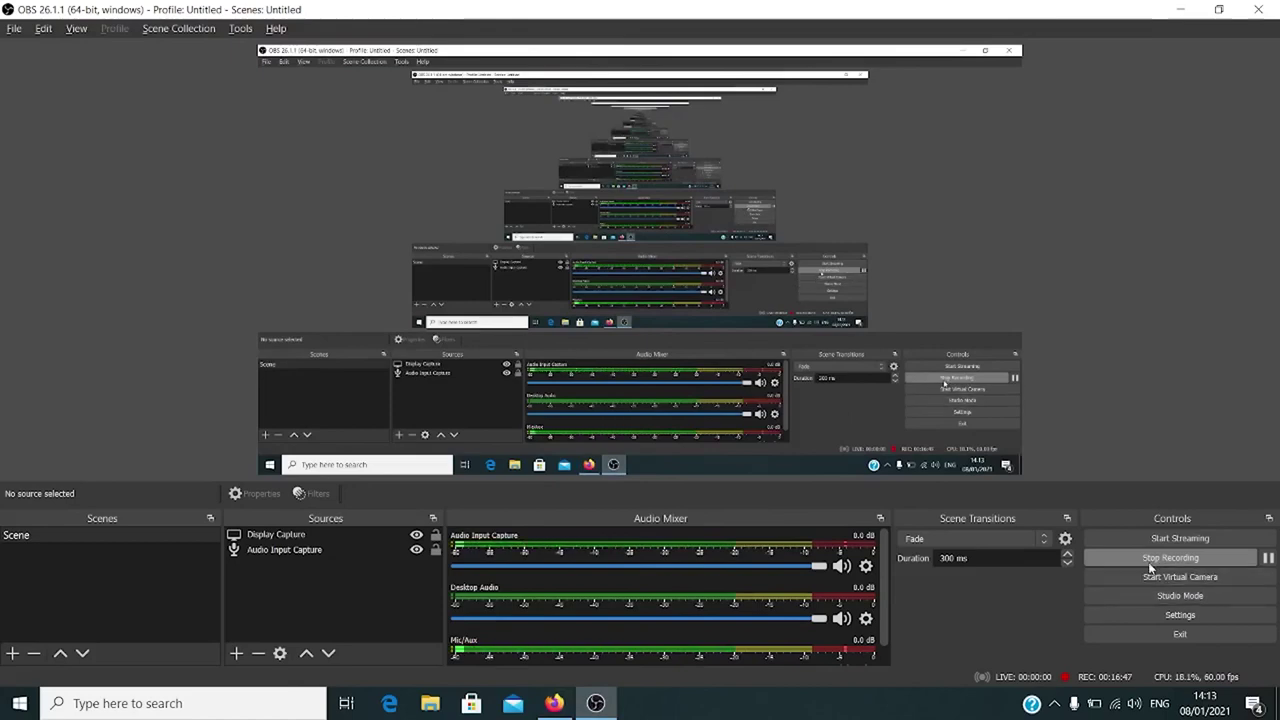